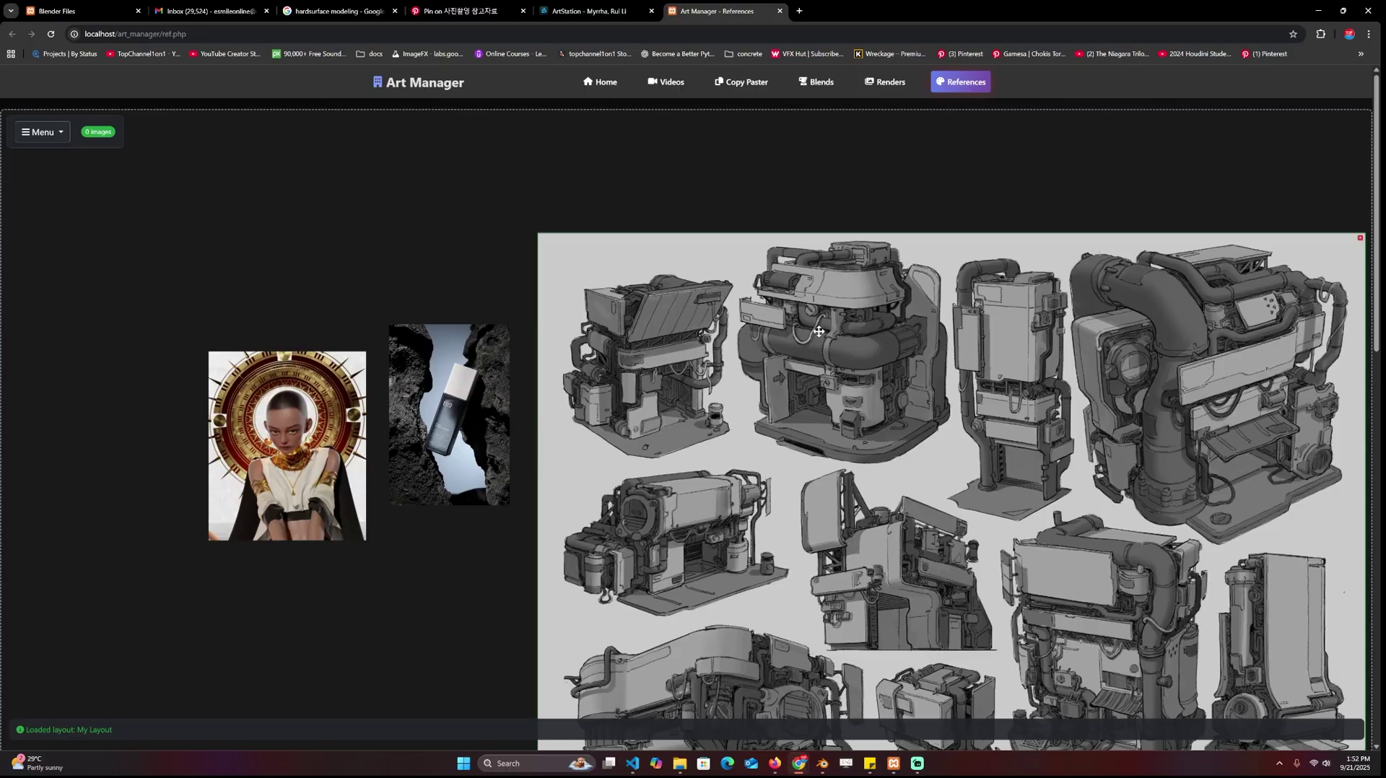
Move the portrait image up-left beside the product photo, then switch to the ArtStation Myrrha page.
{"action": "scroll", "coordinate": [819, 331], "scroll_direction": "down", "scroll_amount": 5}
{"action": "scroll", "coordinate": [818, 331], "scroll_direction": "up", "scroll_amount": 5}
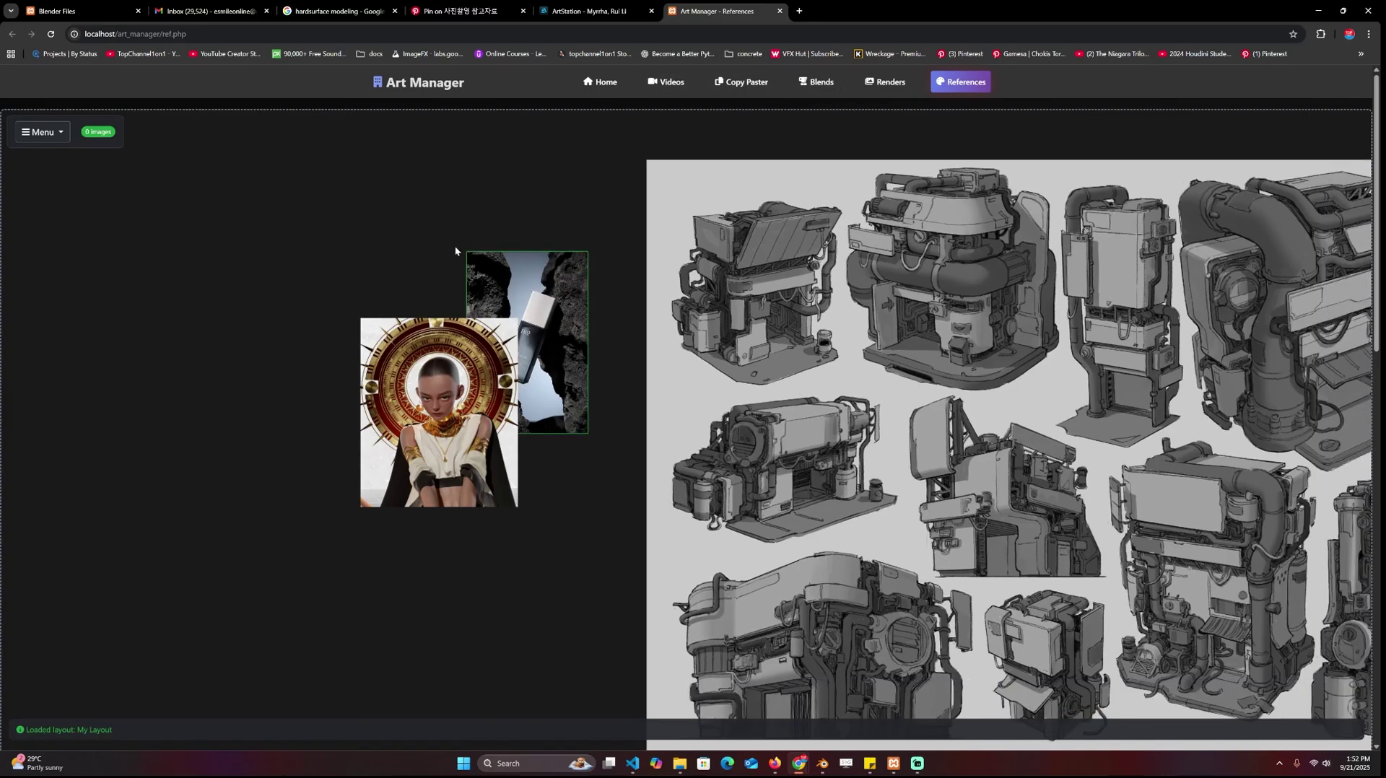
{"action": "left_click_drag", "start_coordinate": [413, 368], "coordinate": [353, 328]}
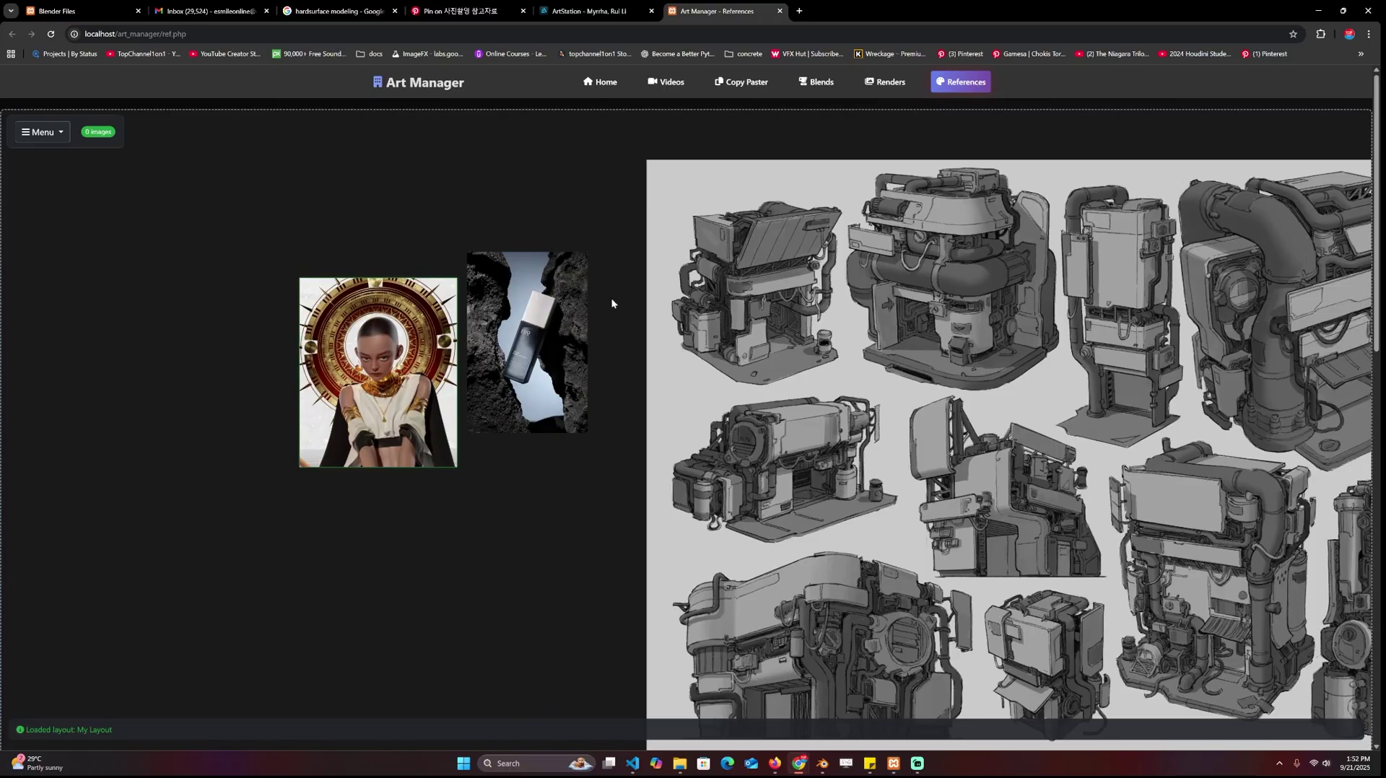
{"action": "left_click", "coordinate": [592, 11]}
Copy the full-body Myrrha image with the golden halo and return to Art Manager References.
{"action": "scroll", "coordinate": [944, 356], "scroll_direction": "up", "scroll_amount": 5}
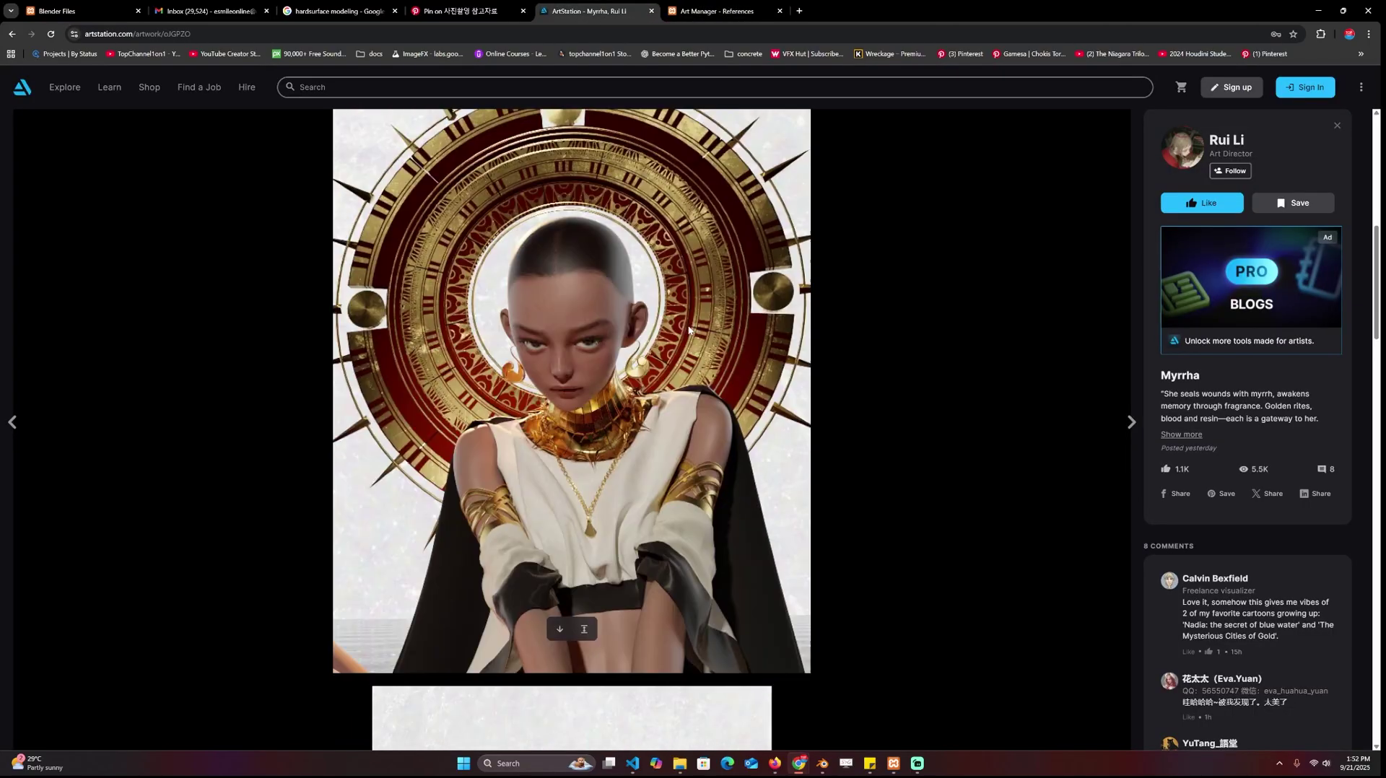
{"action": "scroll", "coordinate": [506, 238], "scroll_direction": "up", "scroll_amount": 2}
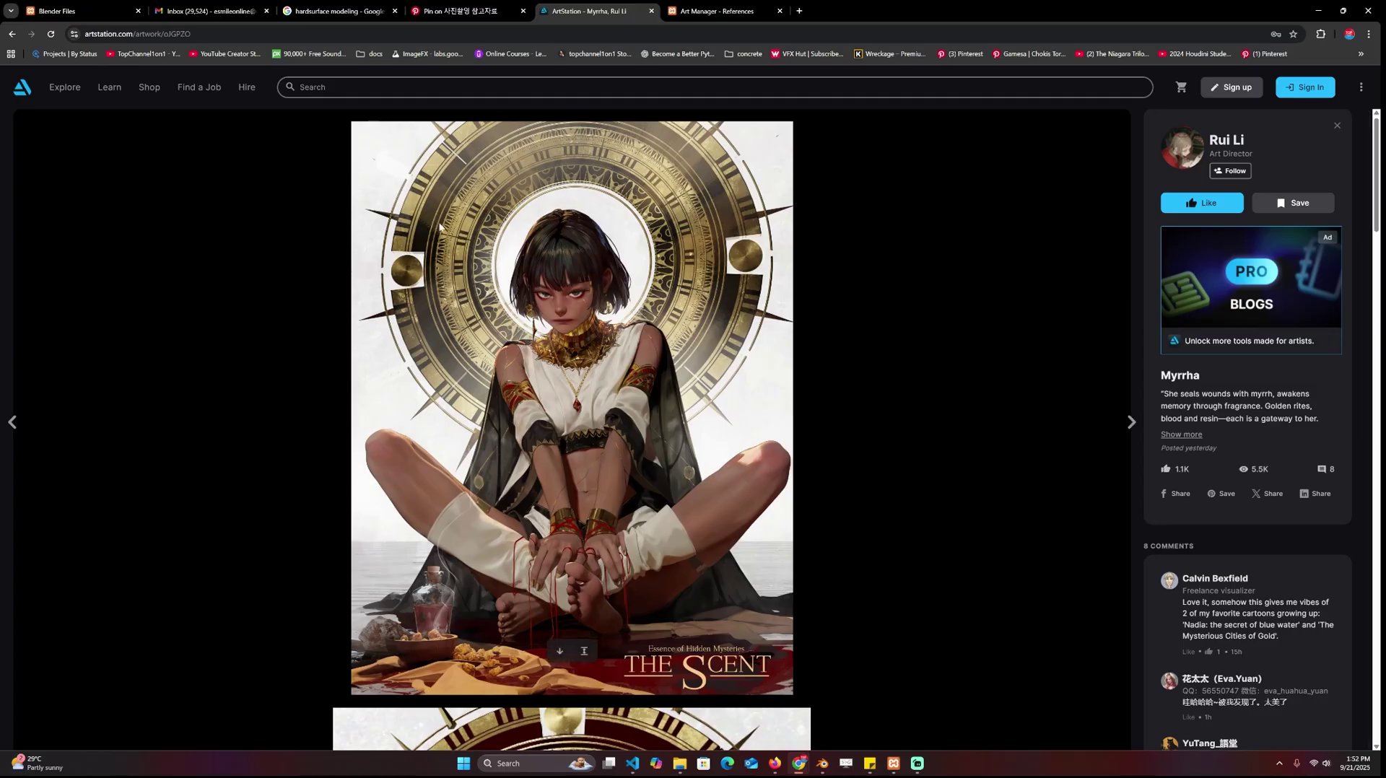
{"action": "right_click", "coordinate": [588, 218]}
{"action": "left_click", "coordinate": [643, 264]}
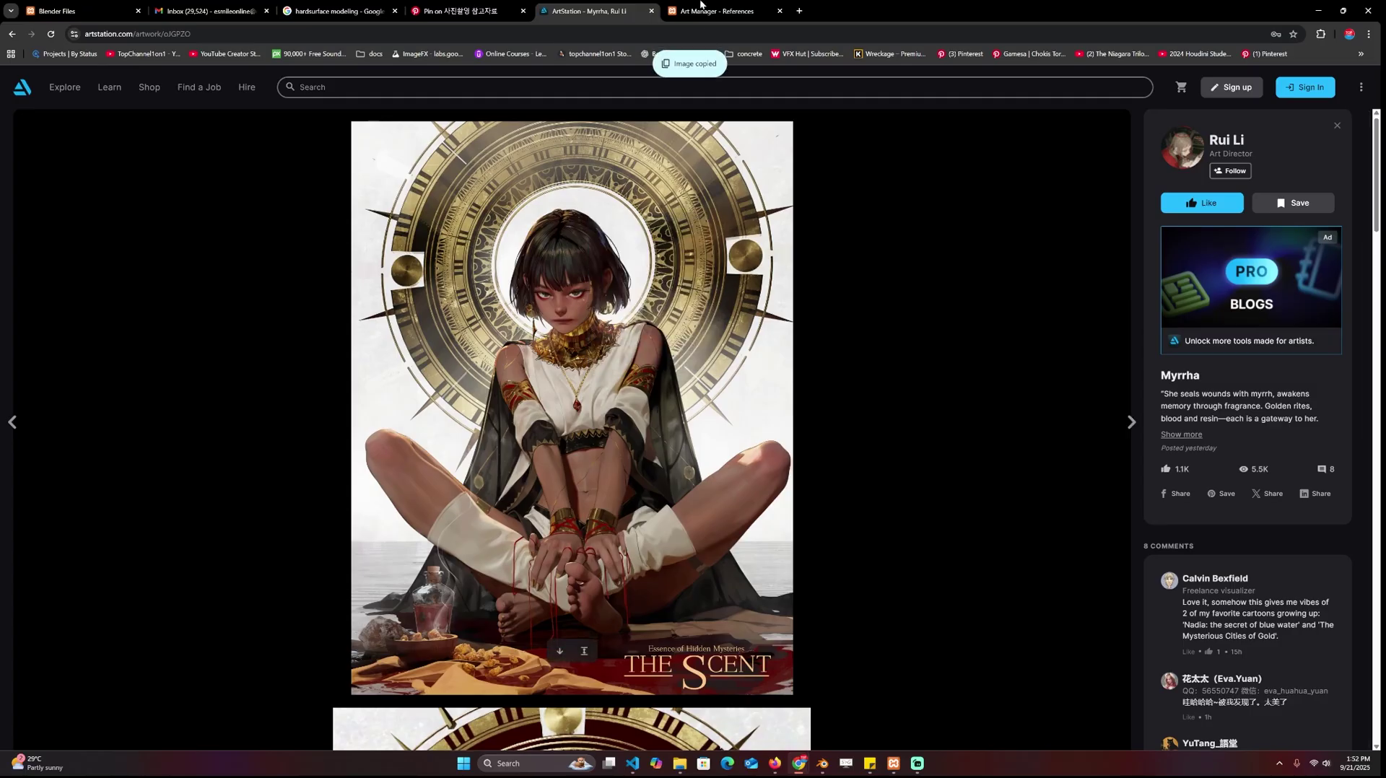
{"action": "left_click", "coordinate": [716, 11]}
Paste the copied Myrrha artwork onto the board and enlarge it.
{"action": "key", "text": "ctrl+v"}
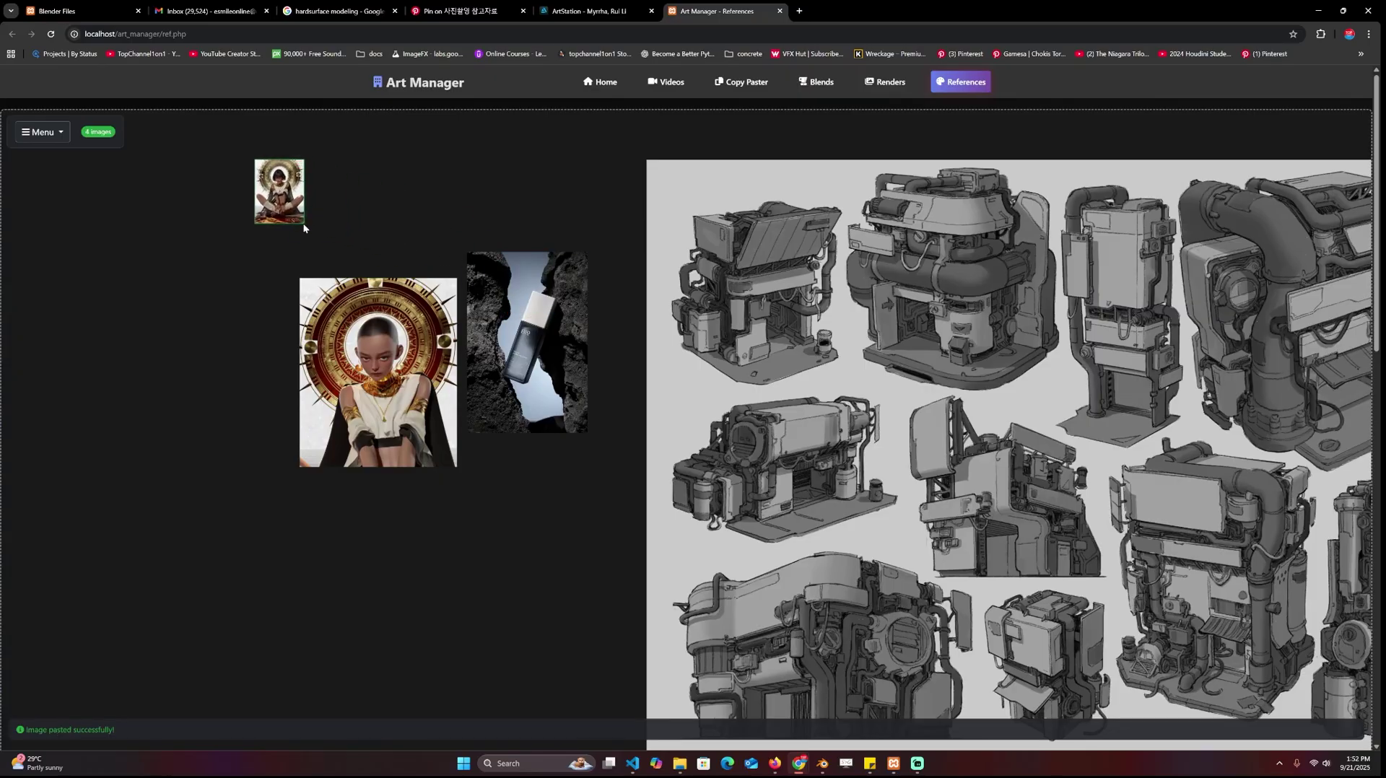
{"action": "left_click_drag", "start_coordinate": [303, 223], "coordinate": [953, 641]}
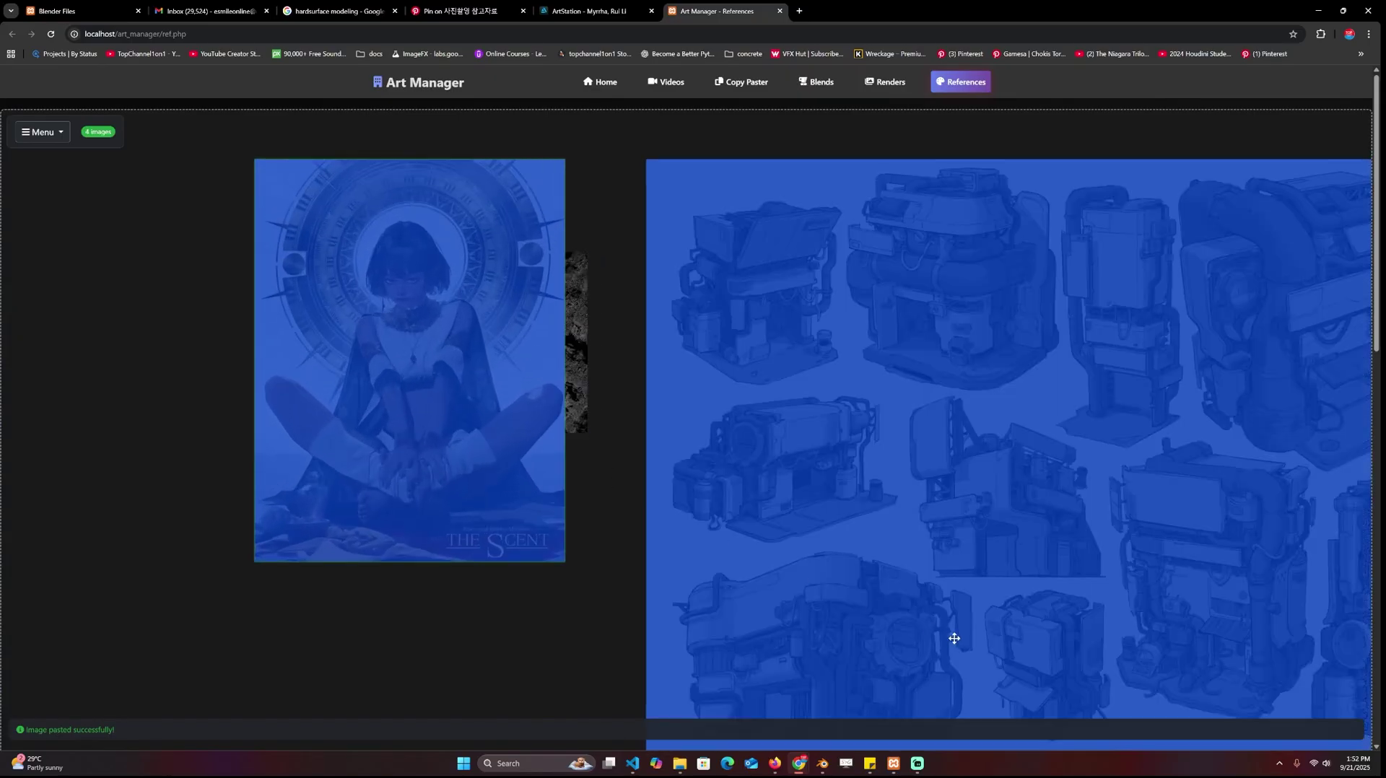
{"action": "left_click", "coordinate": [583, 324]}
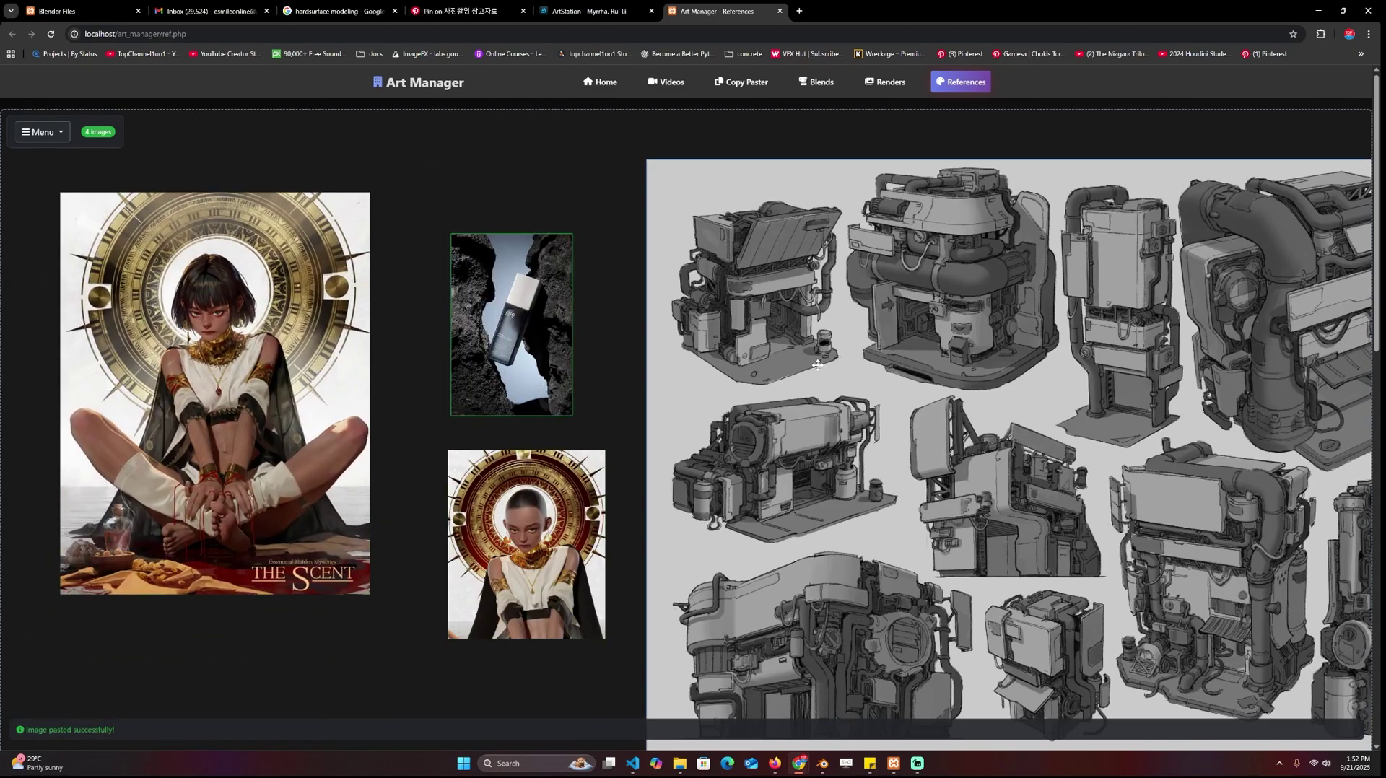
Update the saved My Layout with this arrangement and reload the page.
{"action": "left_click", "coordinate": [42, 132]}
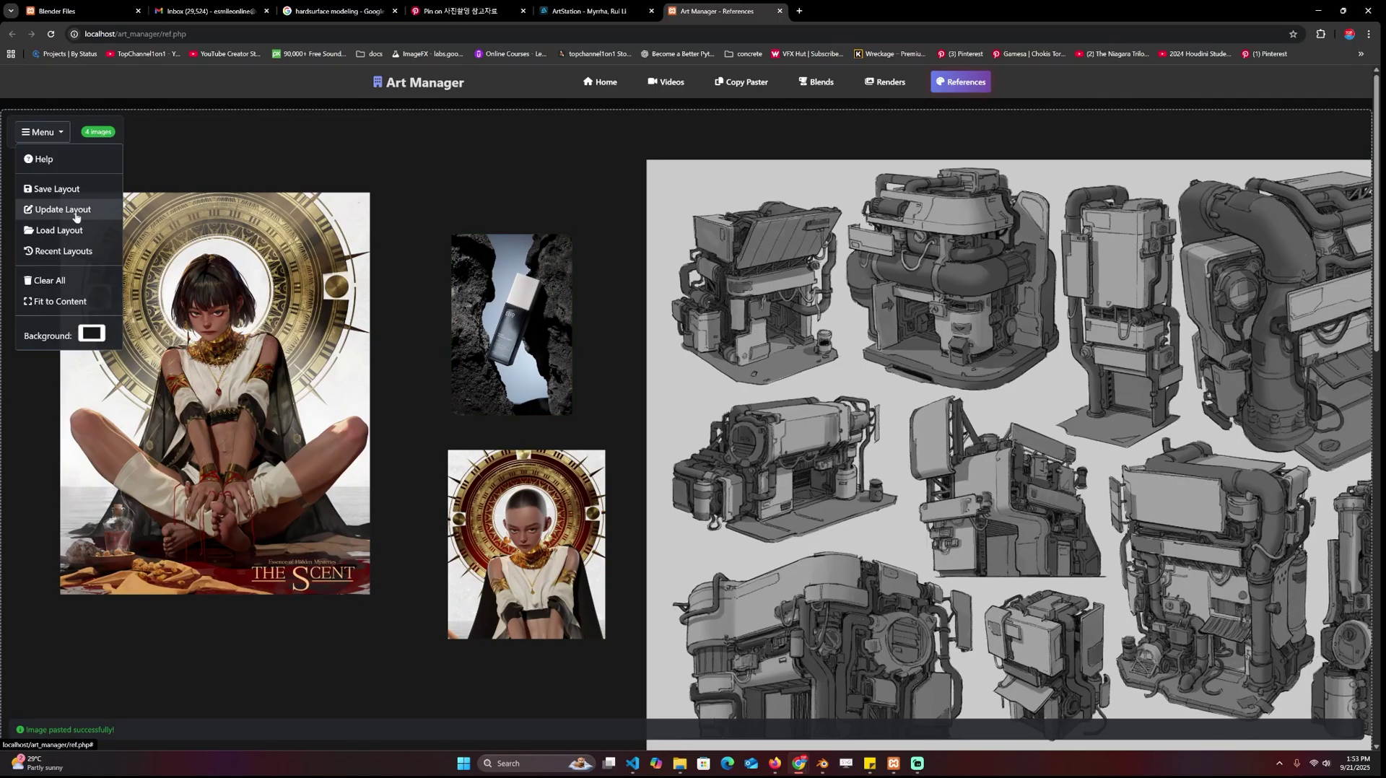
{"action": "left_click", "coordinate": [75, 209]}
{"action": "left_click", "coordinate": [42, 132]}
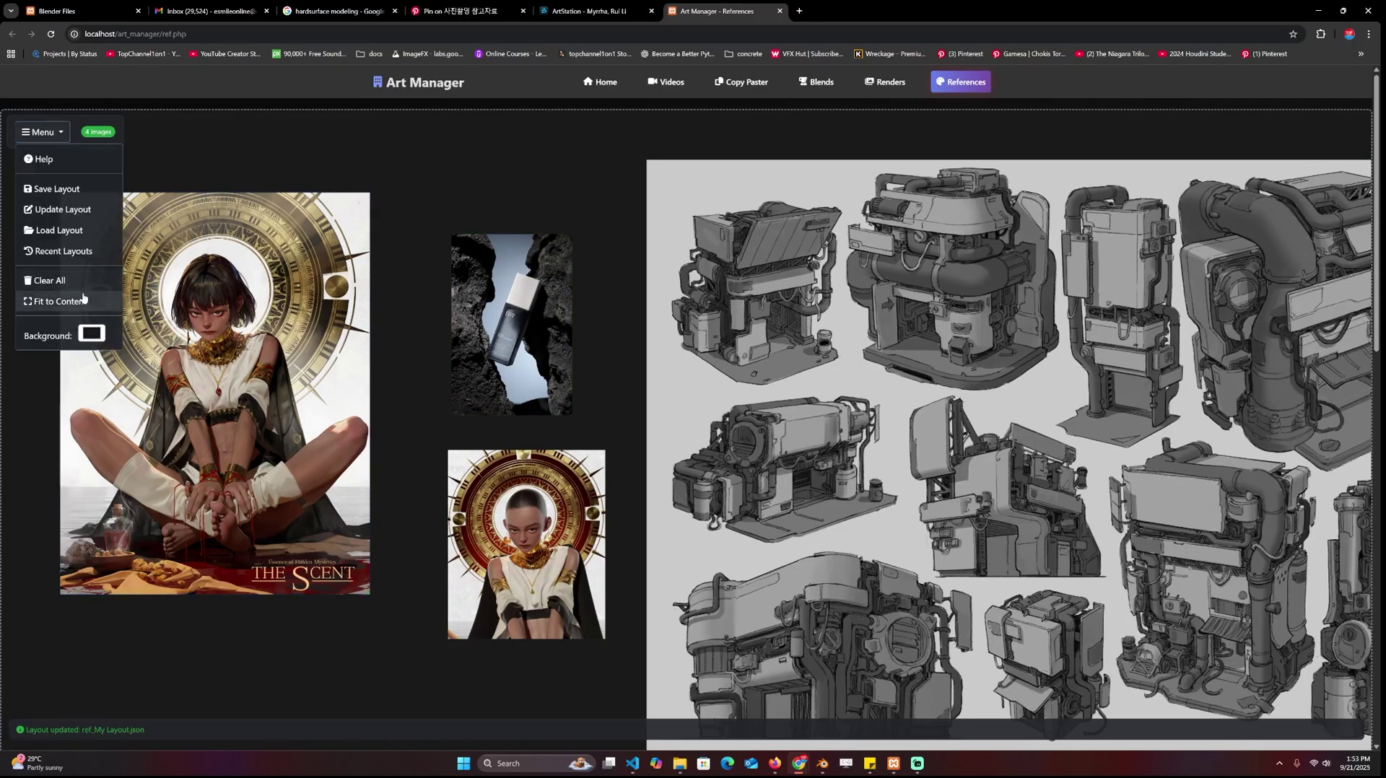
{"action": "left_click", "coordinate": [282, 35]}
Reload the board and load My Layout from Recent Layouts to restore the four images.
{"action": "key", "text": "Return"}
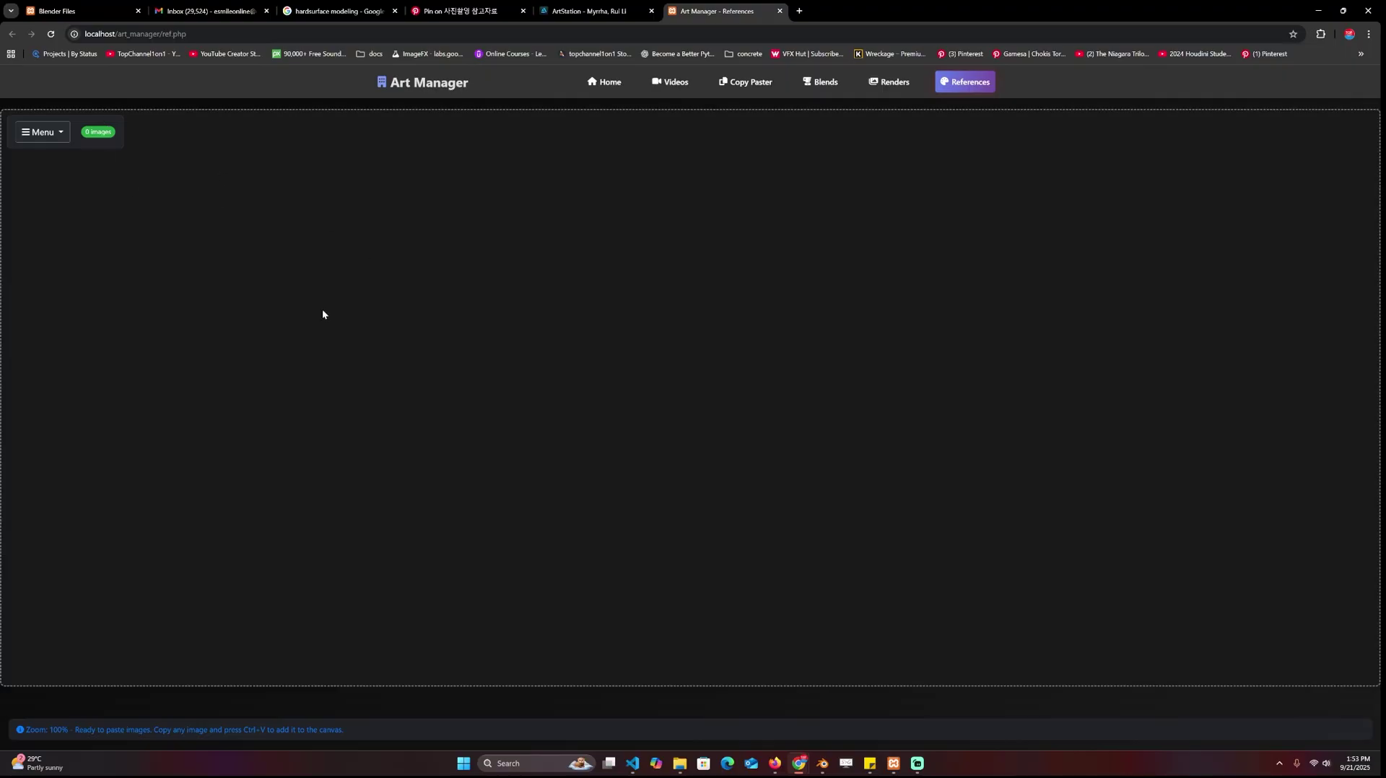
{"action": "left_click", "coordinate": [42, 132]}
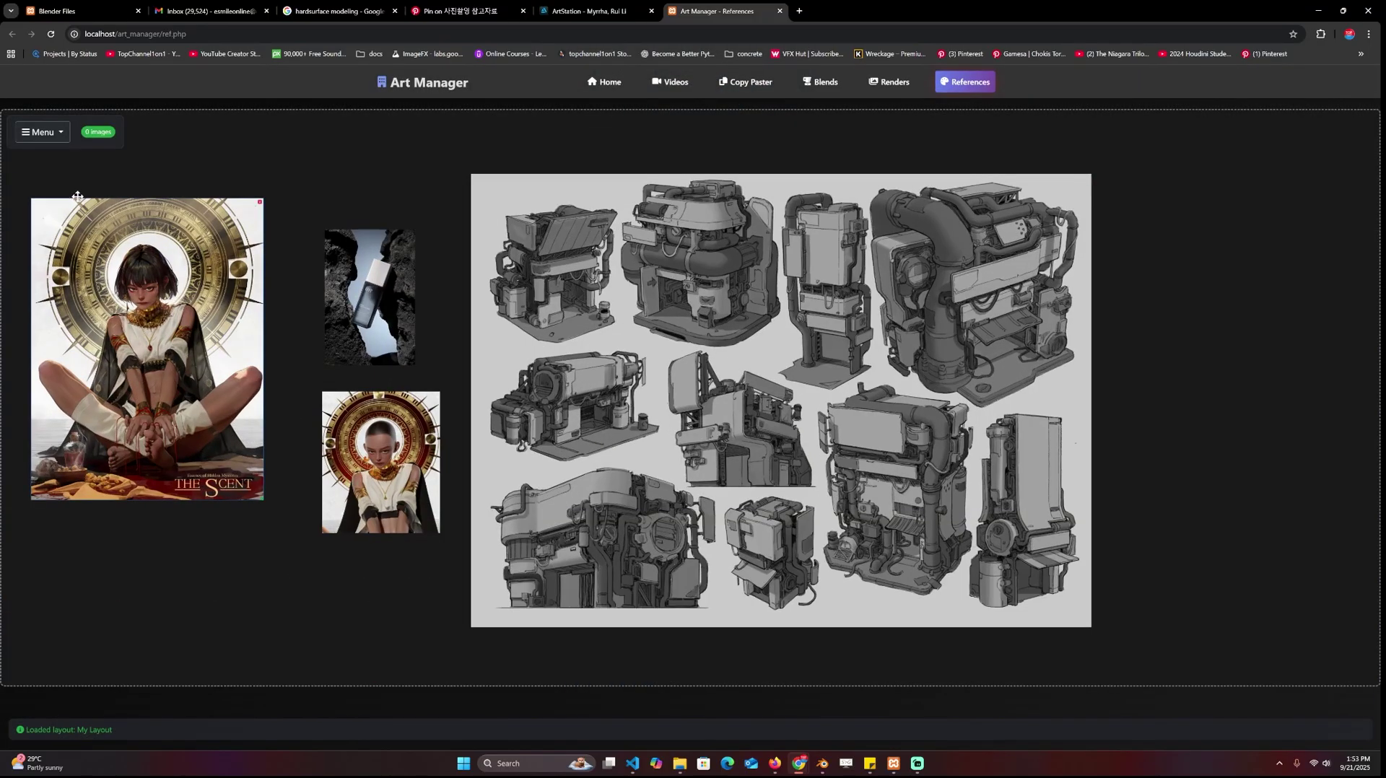
{"action": "left_click", "coordinate": [41, 131]}
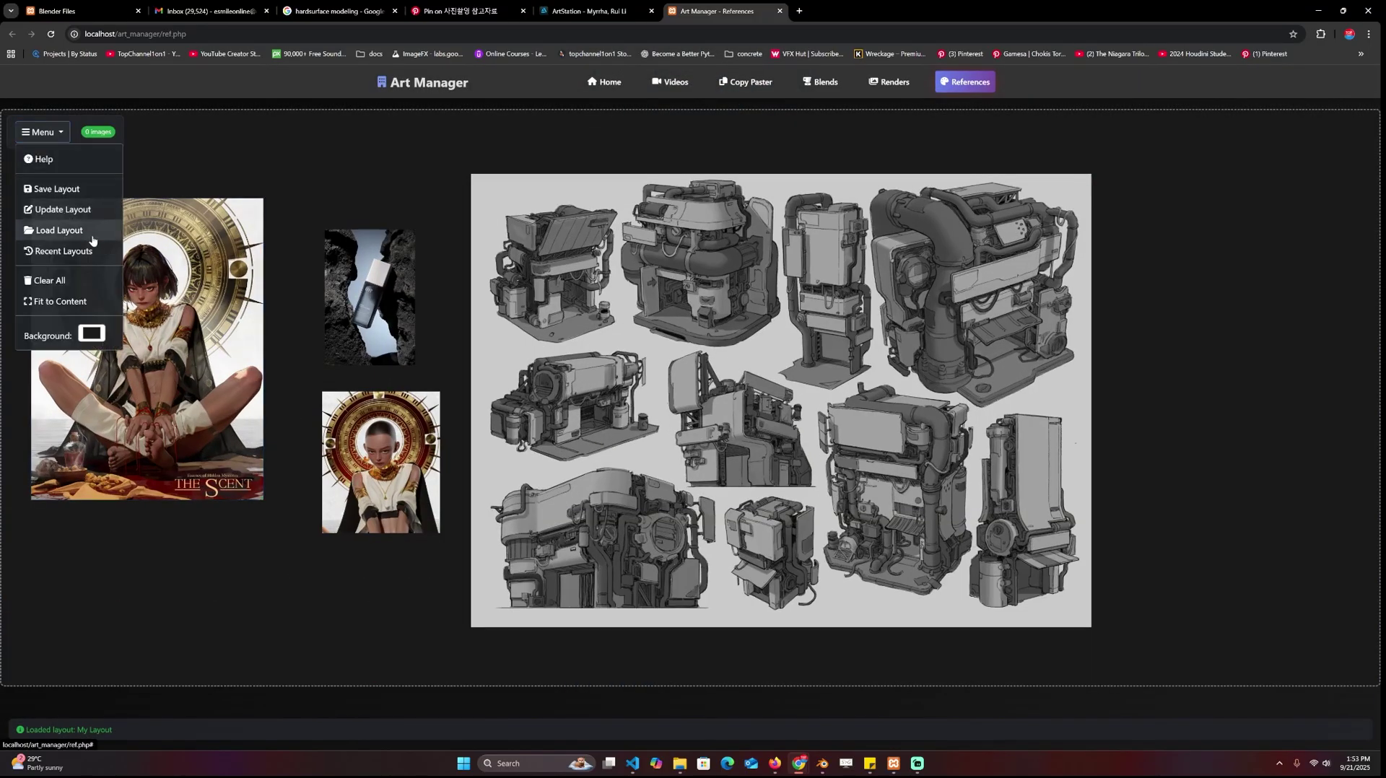
{"action": "left_click", "coordinate": [362, 195]}
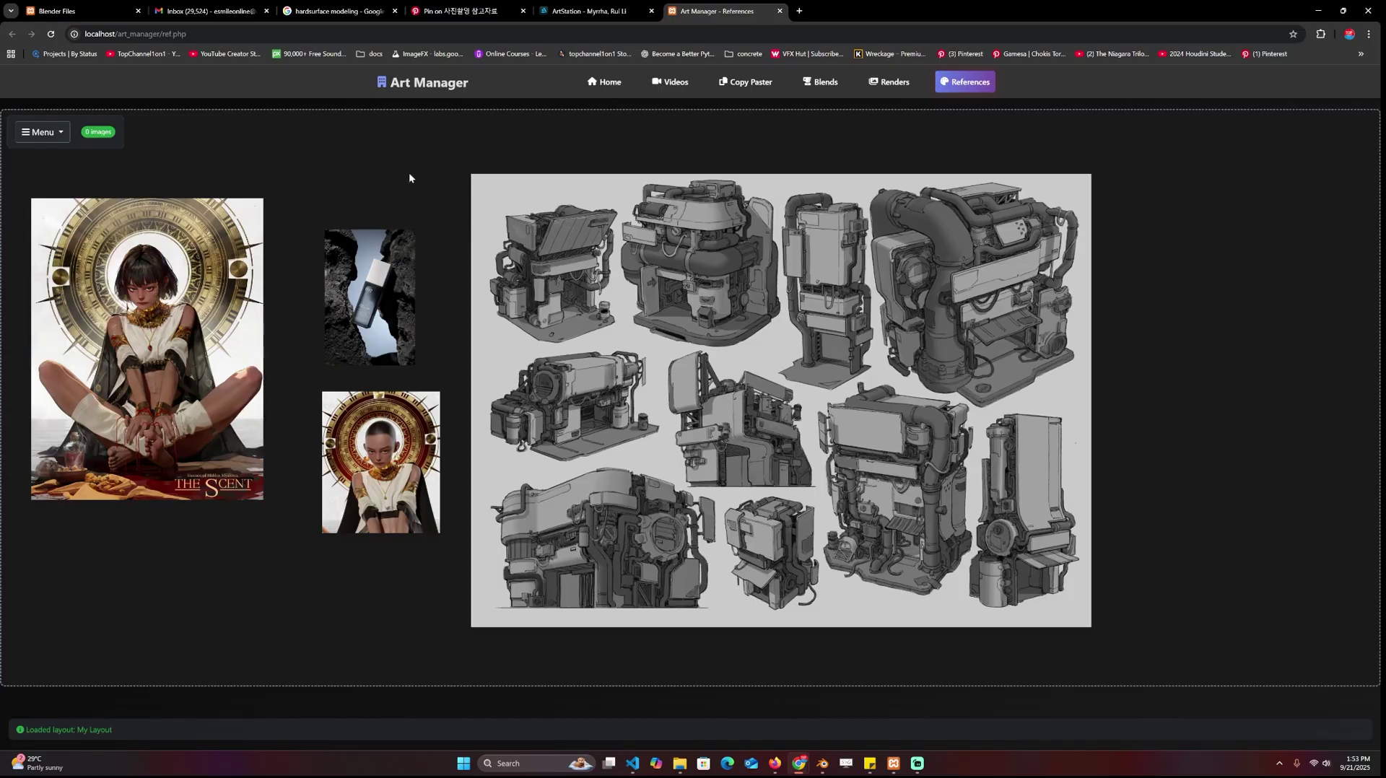
Go to the Renders page and open C:\tmp\New Folder to view its 140 frames.
{"action": "left_click", "coordinate": [896, 83]}
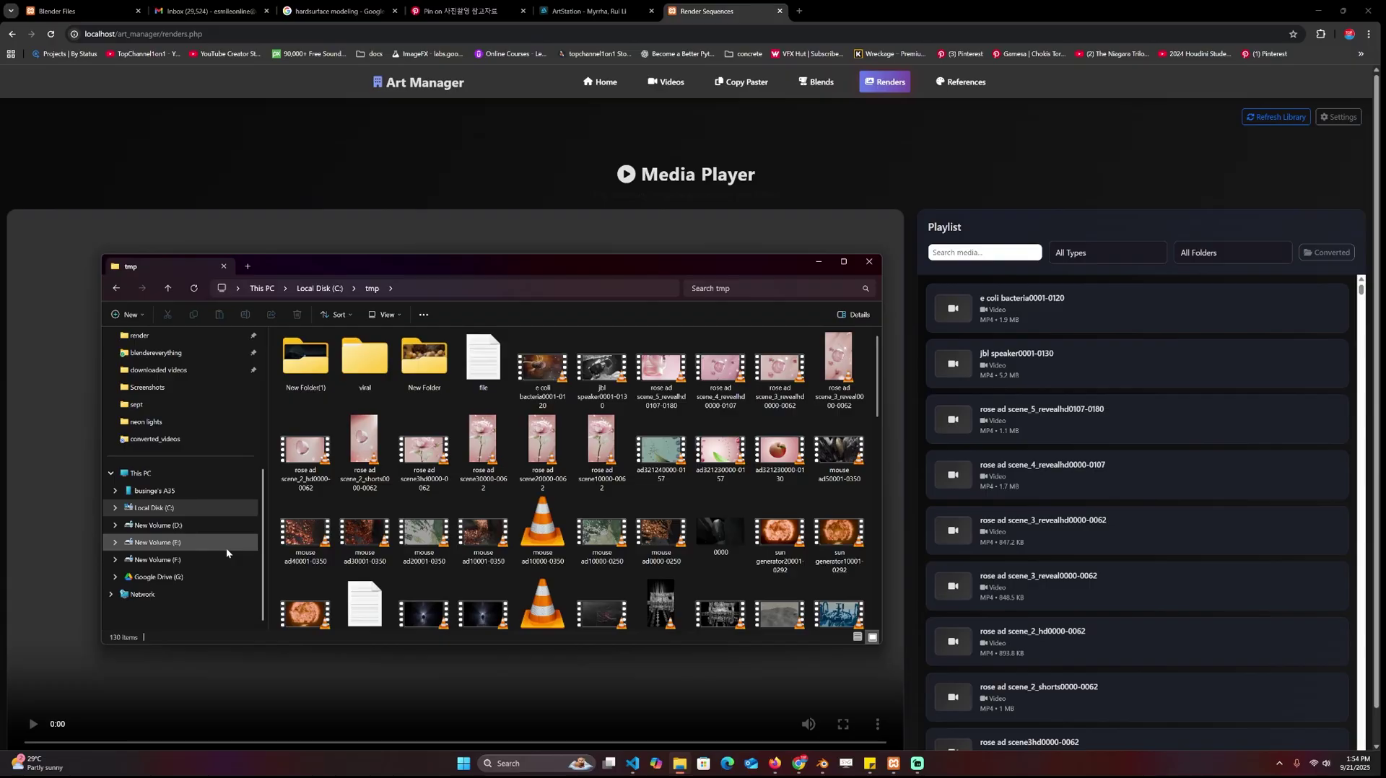
{"action": "left_click", "coordinate": [390, 288]}
{"action": "left_click", "coordinate": [408, 340]}
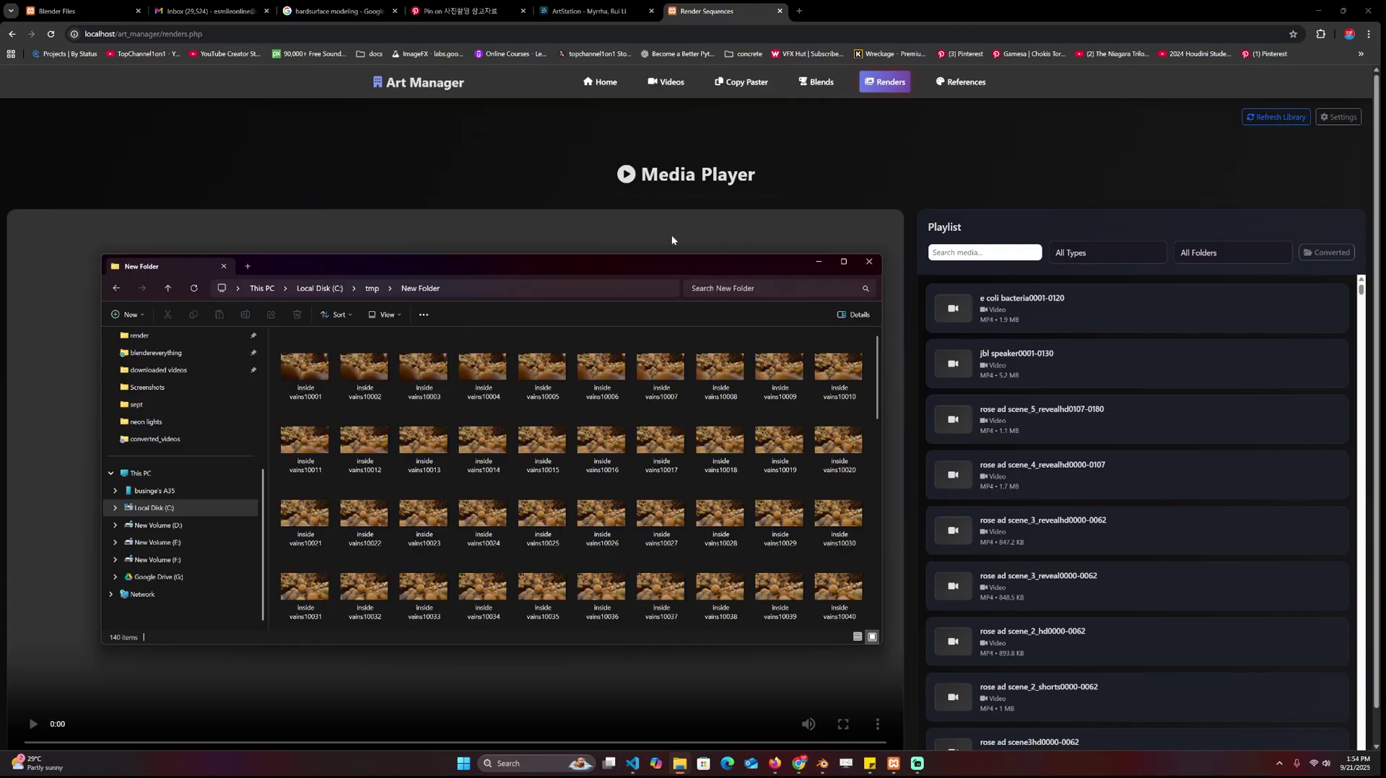
Go back up to C:\tmp, then enter C:\tmp as a new folder location in Art Manager Settings.
{"action": "left_click", "coordinate": [372, 288]}
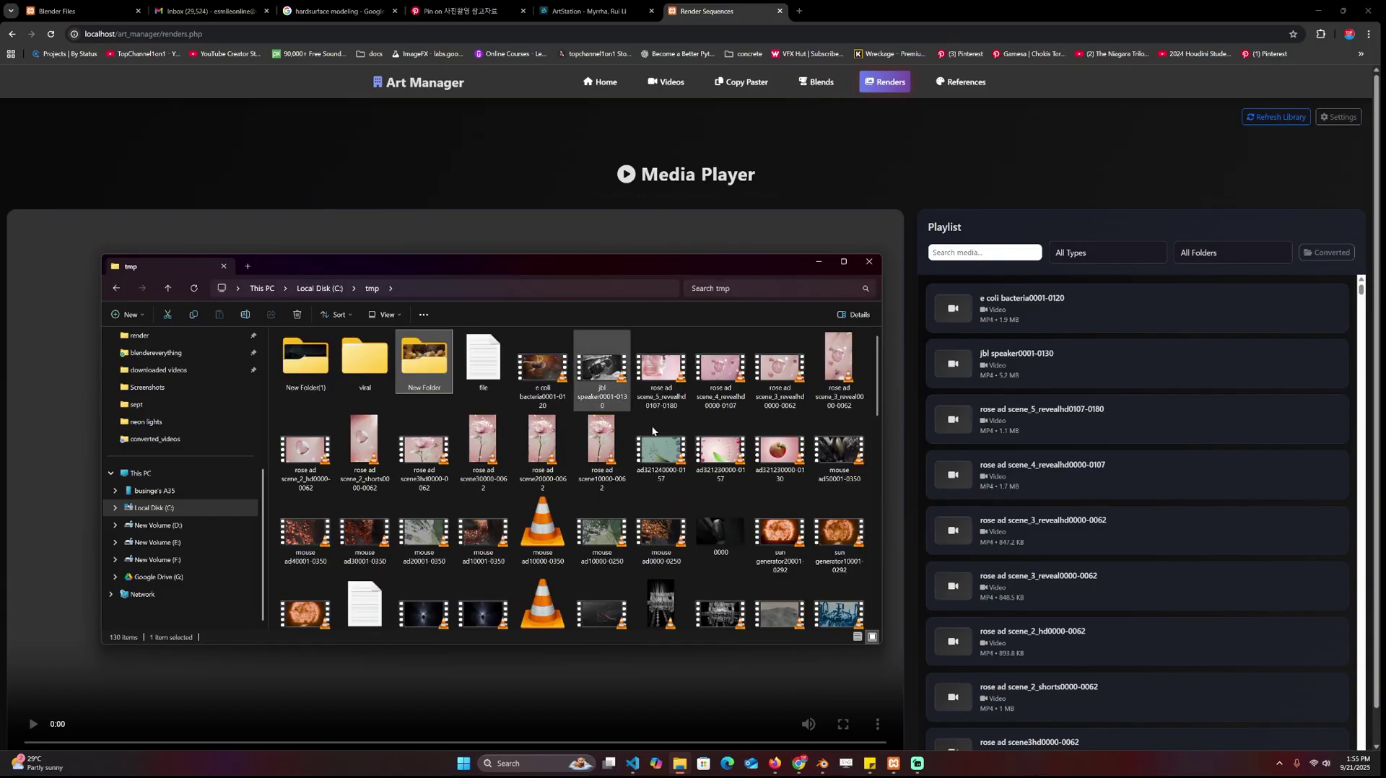
{"action": "left_click", "coordinate": [476, 292]}
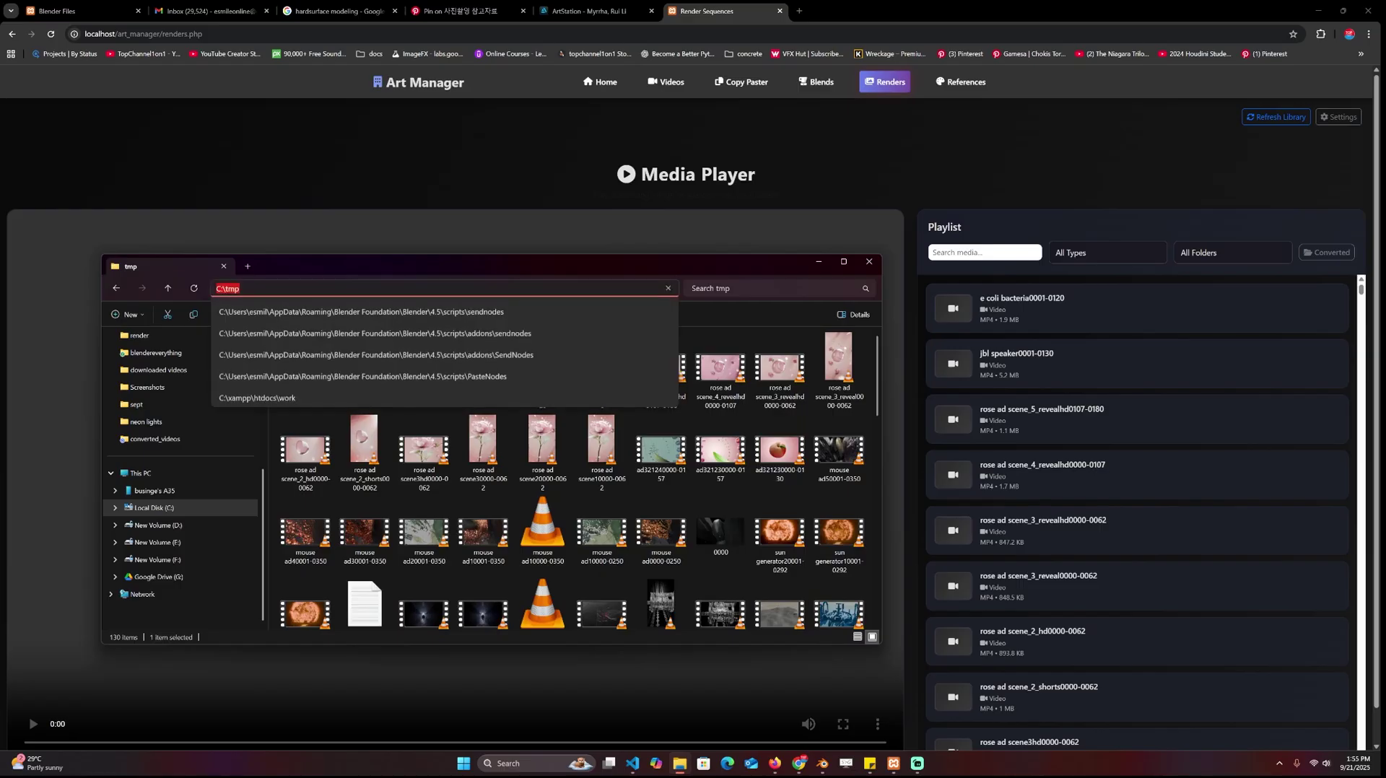
{"action": "left_click", "coordinate": [1119, 204]}
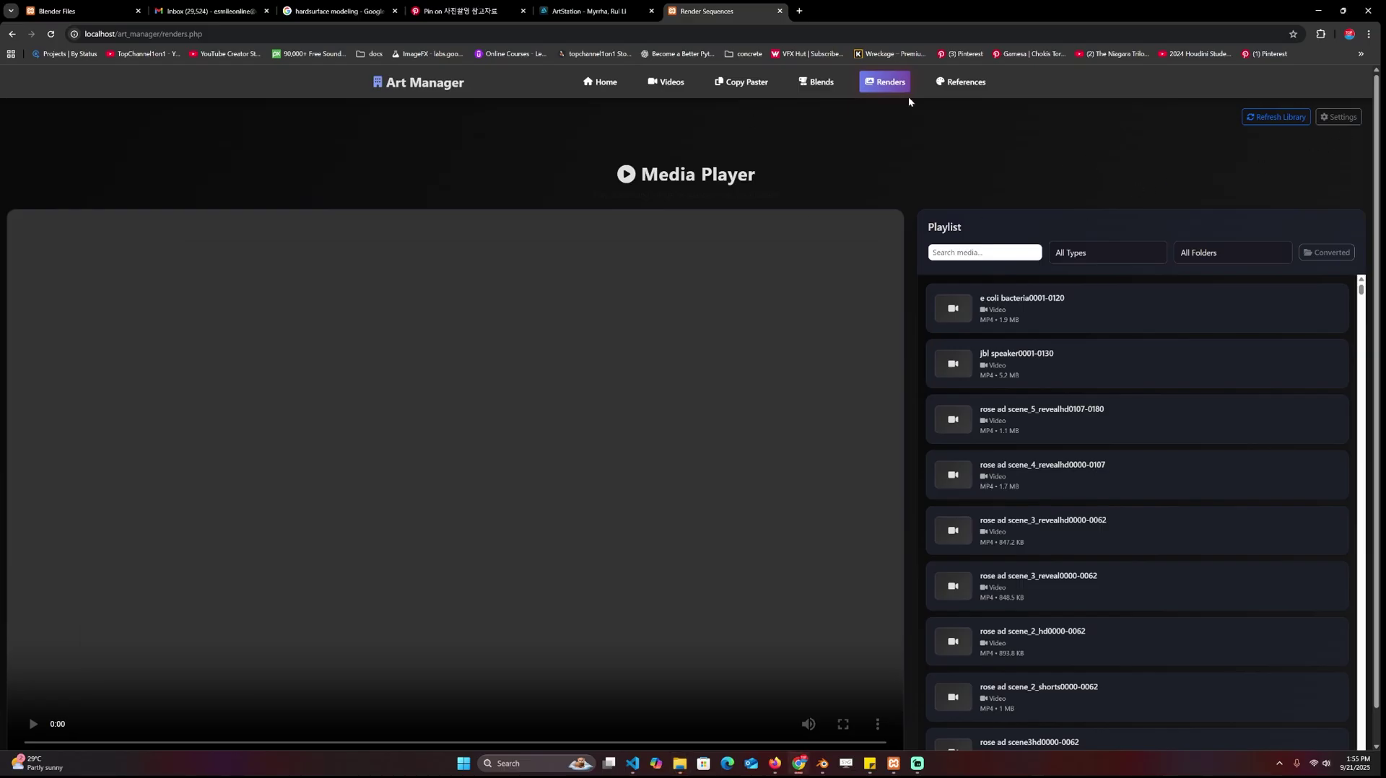
{"action": "left_click", "coordinate": [1339, 117]}
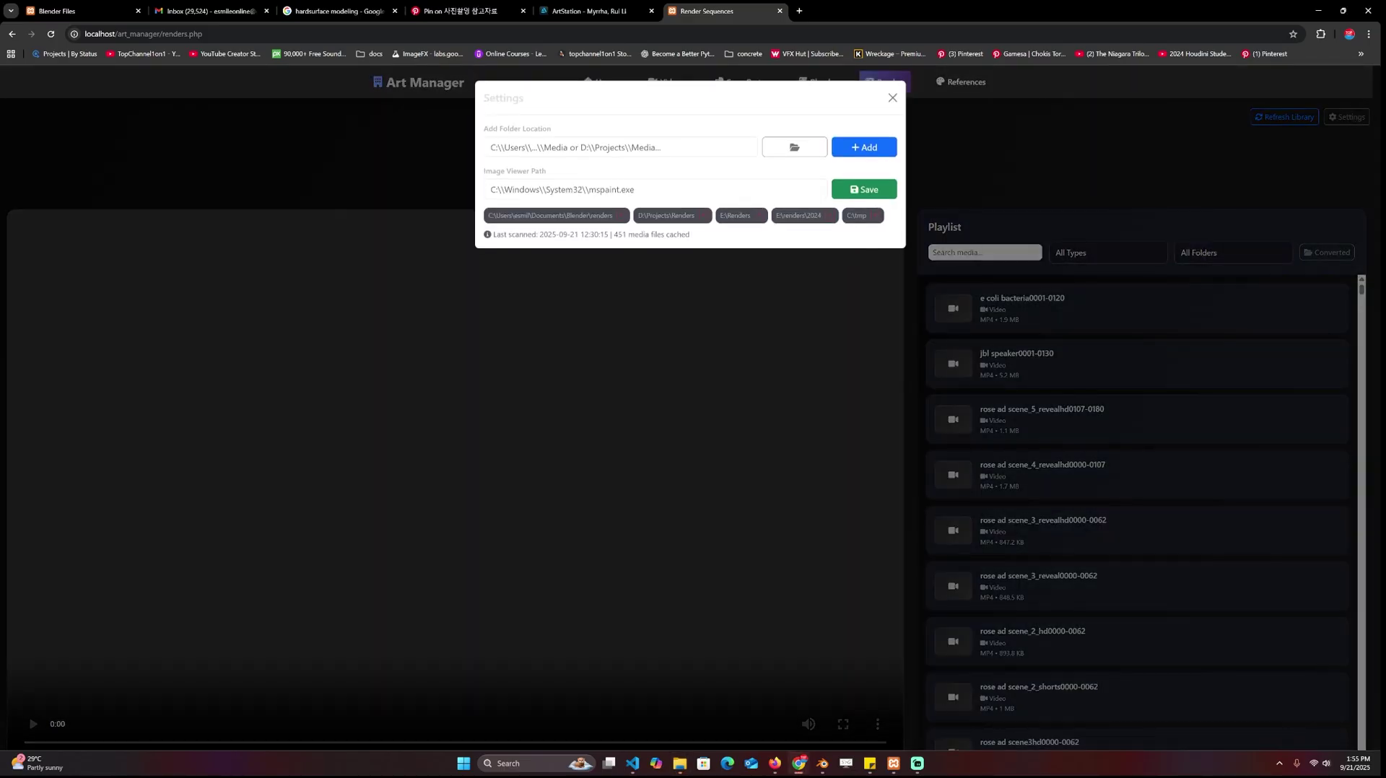
{"action": "left_click", "coordinate": [729, 150]}
{"action": "type", "text": "C:\tmp"}
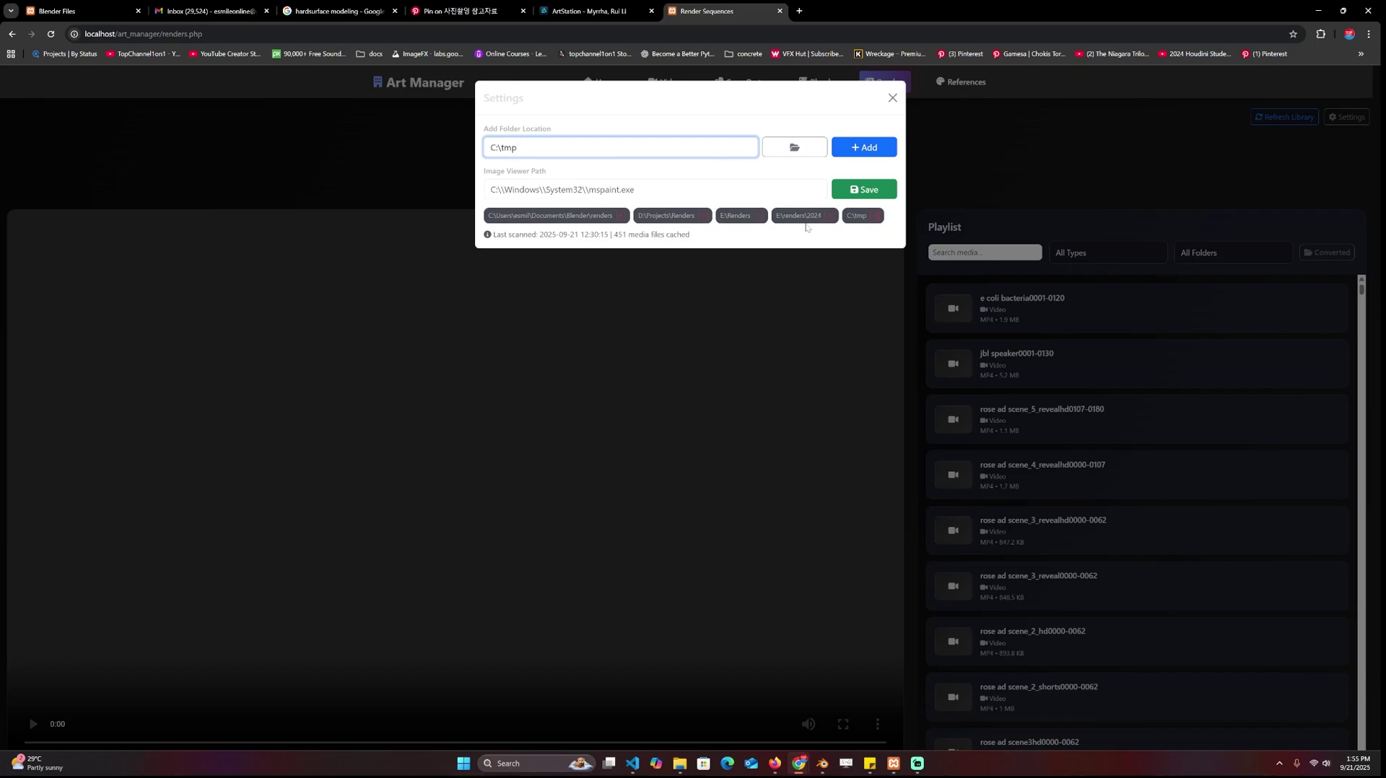
{"action": "left_click", "coordinate": [893, 98]}
{"action": "scroll", "coordinate": [1206, 380], "scroll_direction": "down", "scroll_amount": 4}
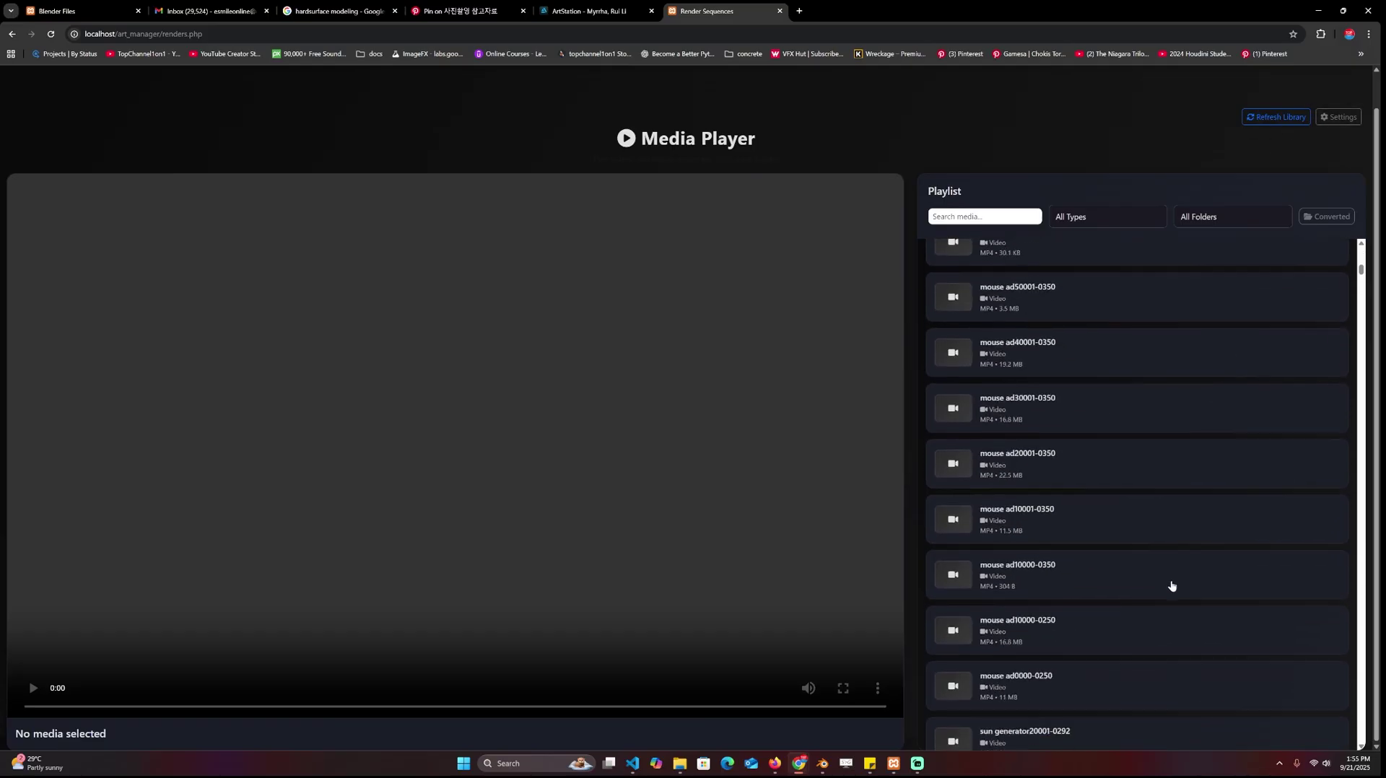
{"action": "left_click", "coordinate": [1077, 353]}
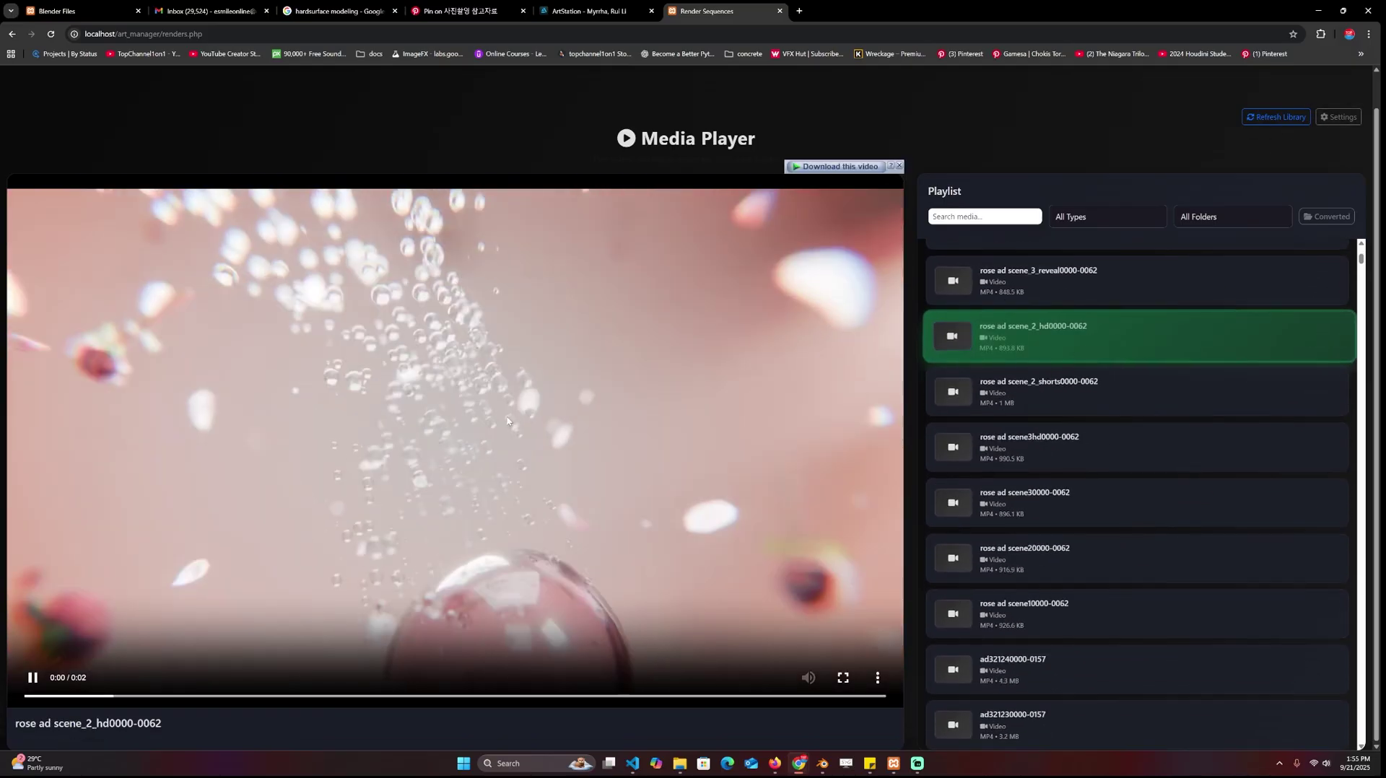
{"action": "left_click", "coordinate": [1082, 418]}
{"action": "left_click", "coordinate": [1083, 514]}
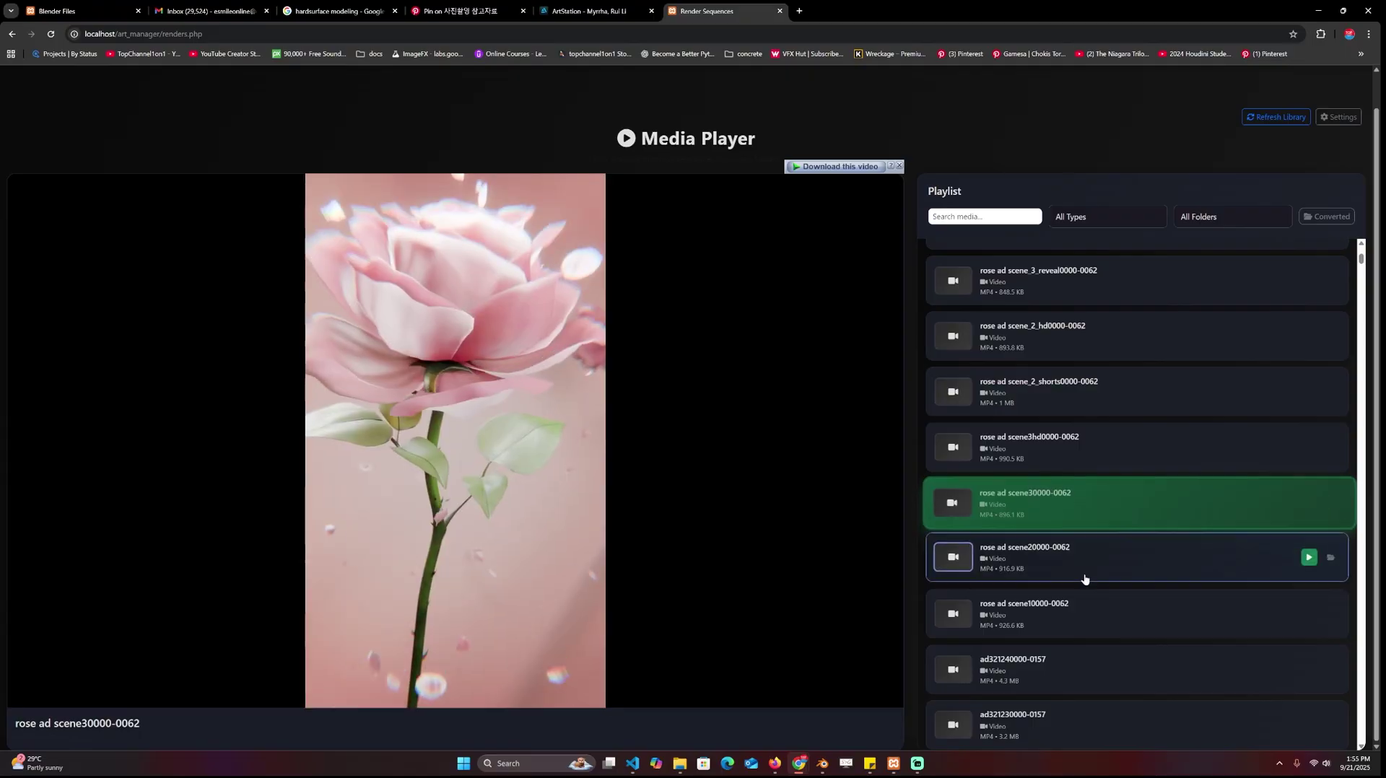
{"action": "left_click", "coordinate": [1083, 577]}
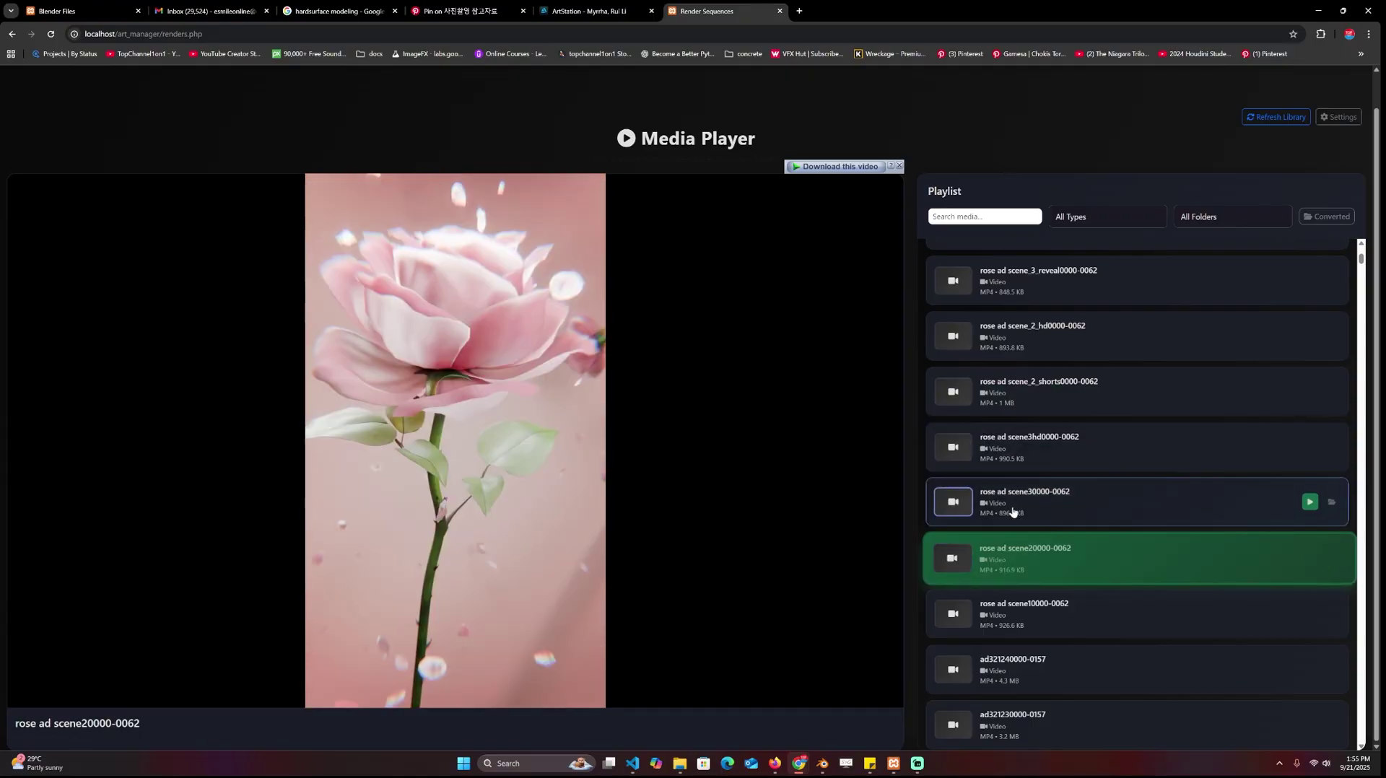
{"action": "left_click", "coordinate": [1008, 506]}
{"action": "scroll", "coordinate": [1004, 560], "scroll_direction": "down", "scroll_amount": 2}
{"action": "left_click", "coordinate": [997, 585]}
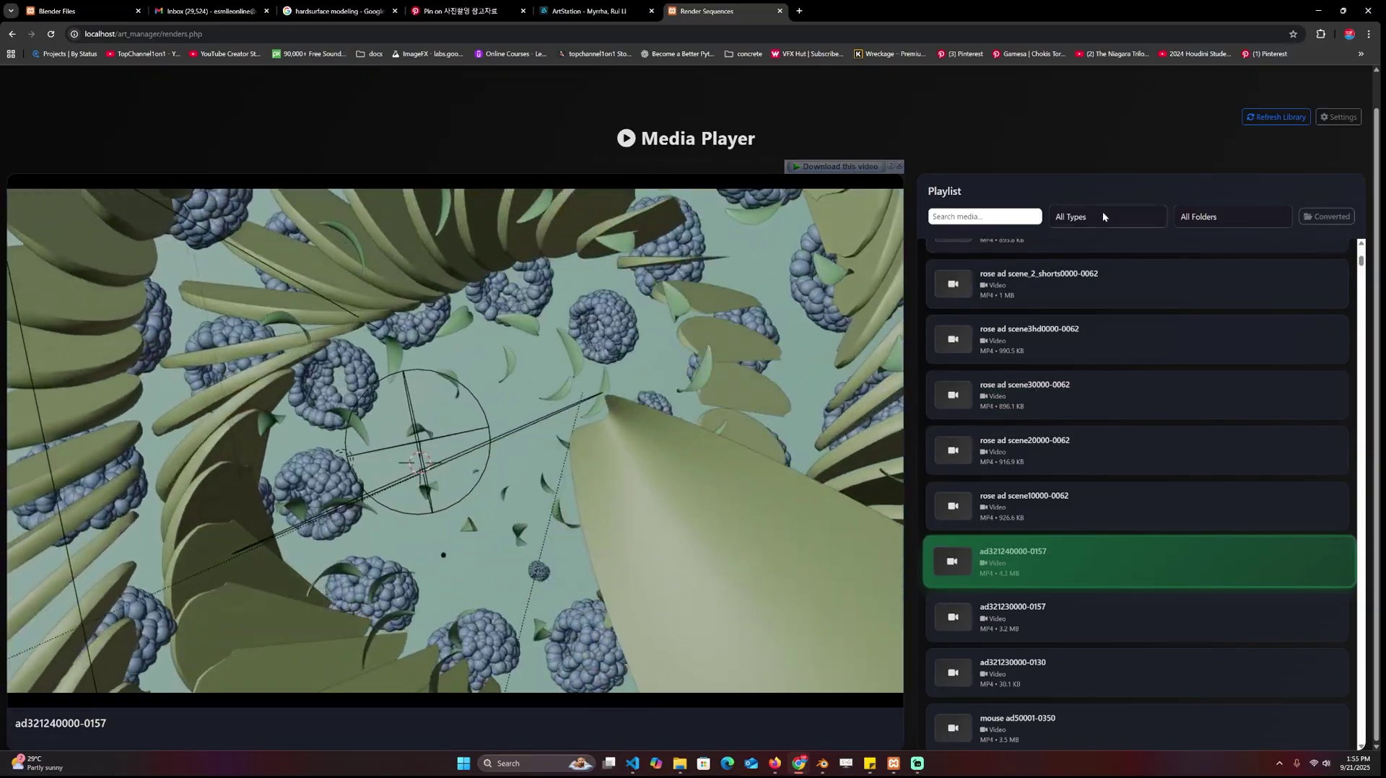
Filter the playlist to Sequences from the E:\Renders folder.
{"action": "left_click", "coordinate": [1103, 217]}
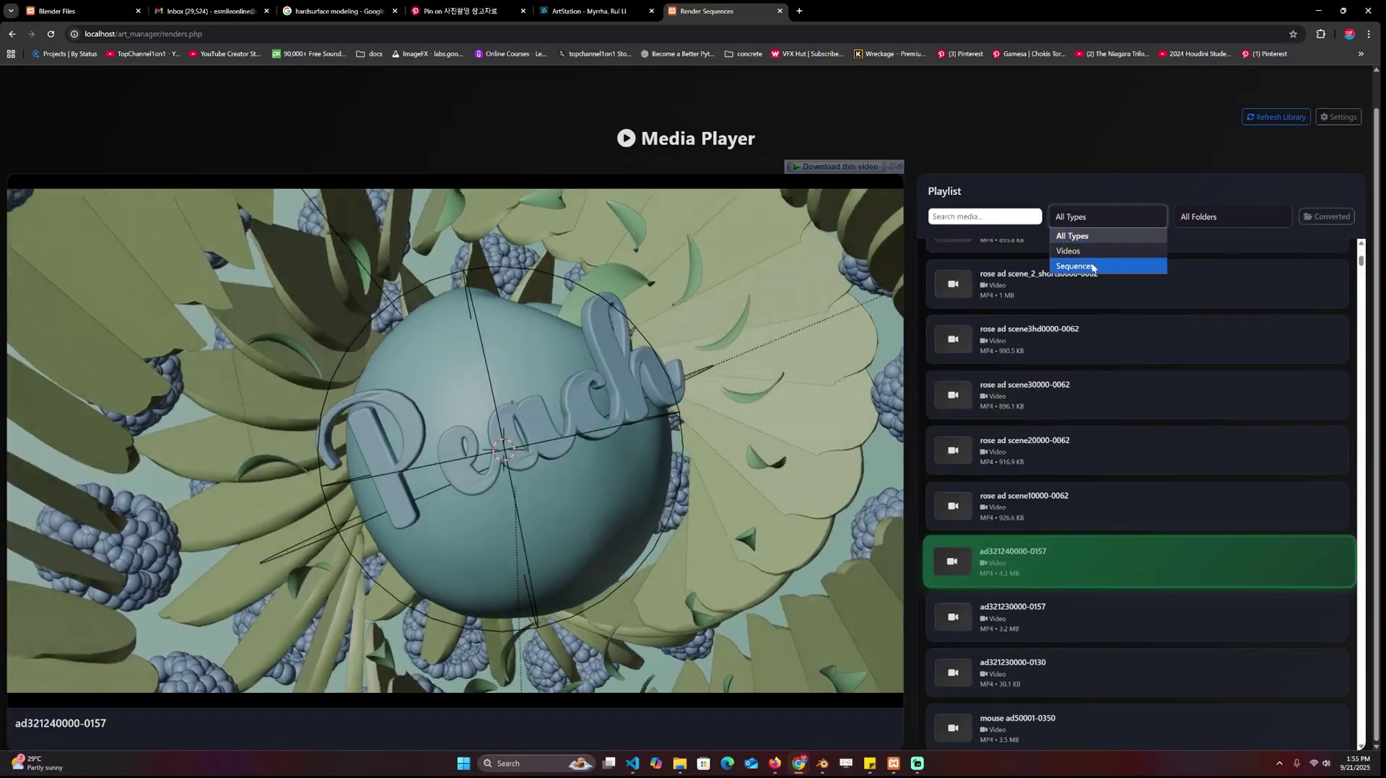
{"action": "left_click", "coordinate": [1086, 266]}
{"action": "left_click", "coordinate": [1225, 214]}
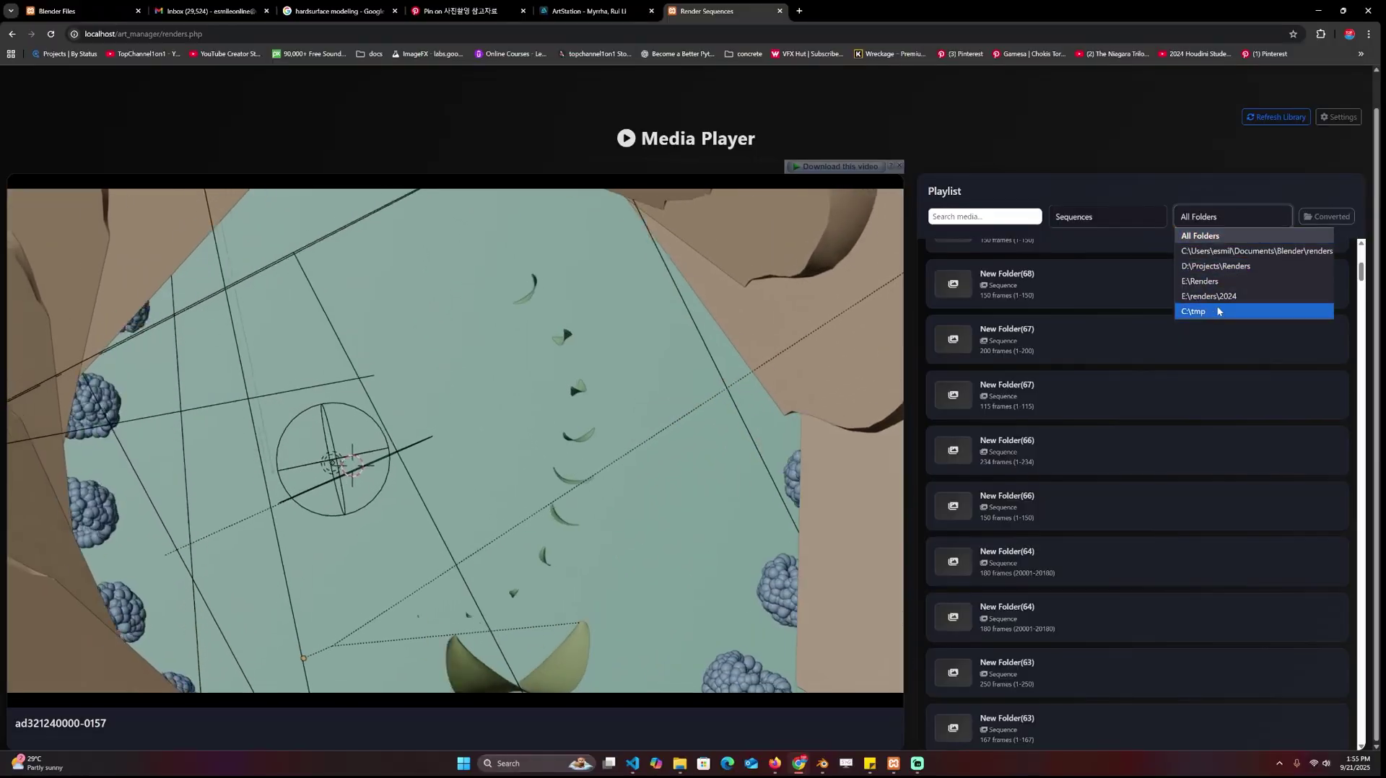
{"action": "left_click", "coordinate": [1200, 281]}
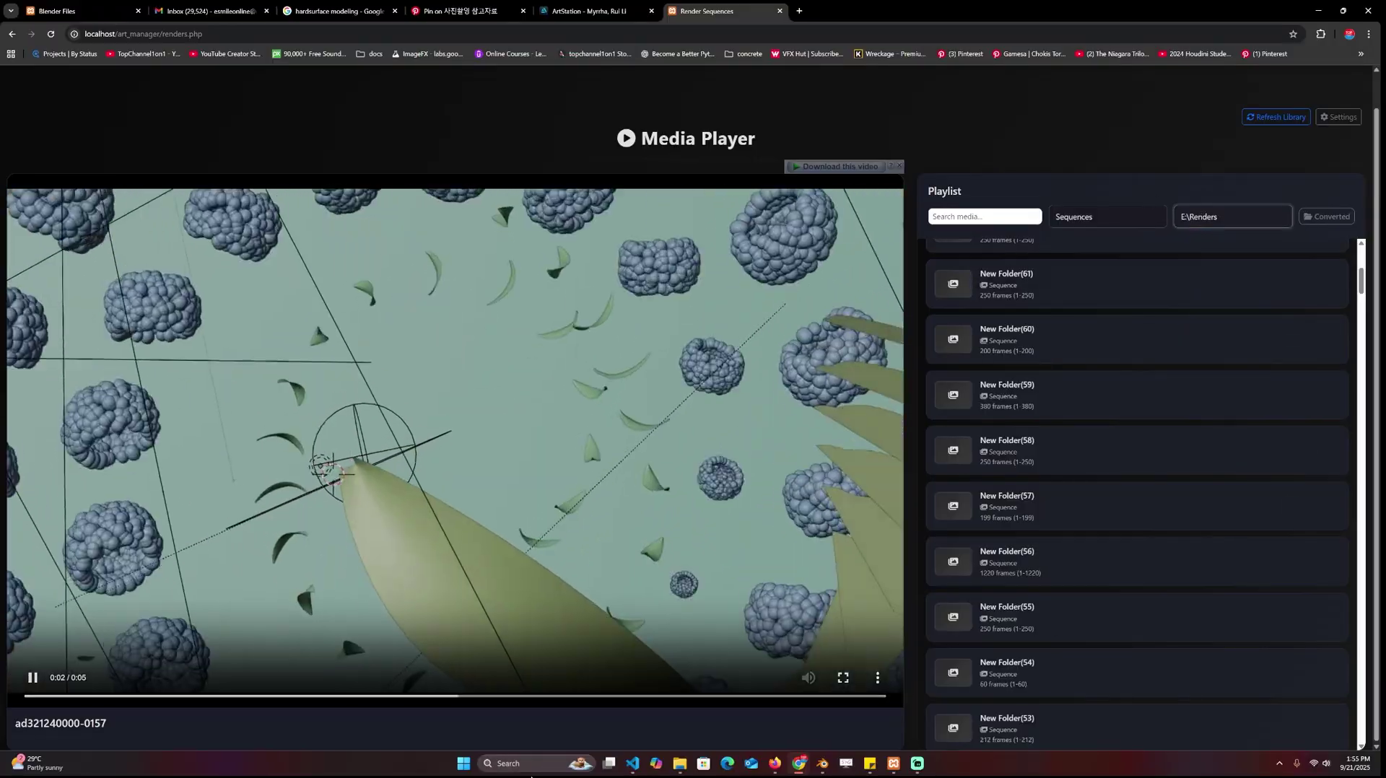
Open E:\renders\2023 in the tmp Explorer window.
{"action": "mouse_move", "coordinate": [680, 764]}
{"action": "left_click", "coordinate": [749, 708]}
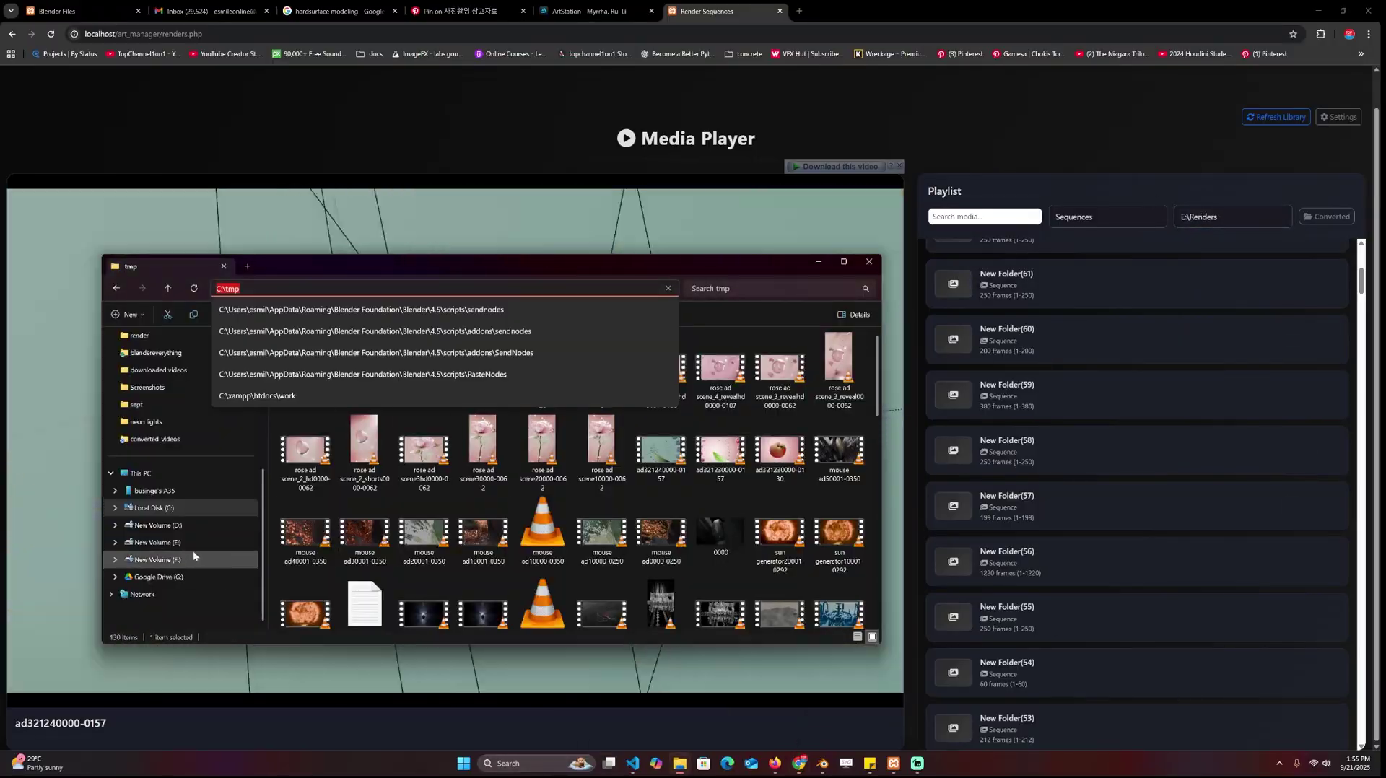
{"action": "left_click", "coordinate": [188, 543]}
{"action": "double_click", "coordinate": [300, 584]}
{"action": "double_click", "coordinate": [318, 364]}
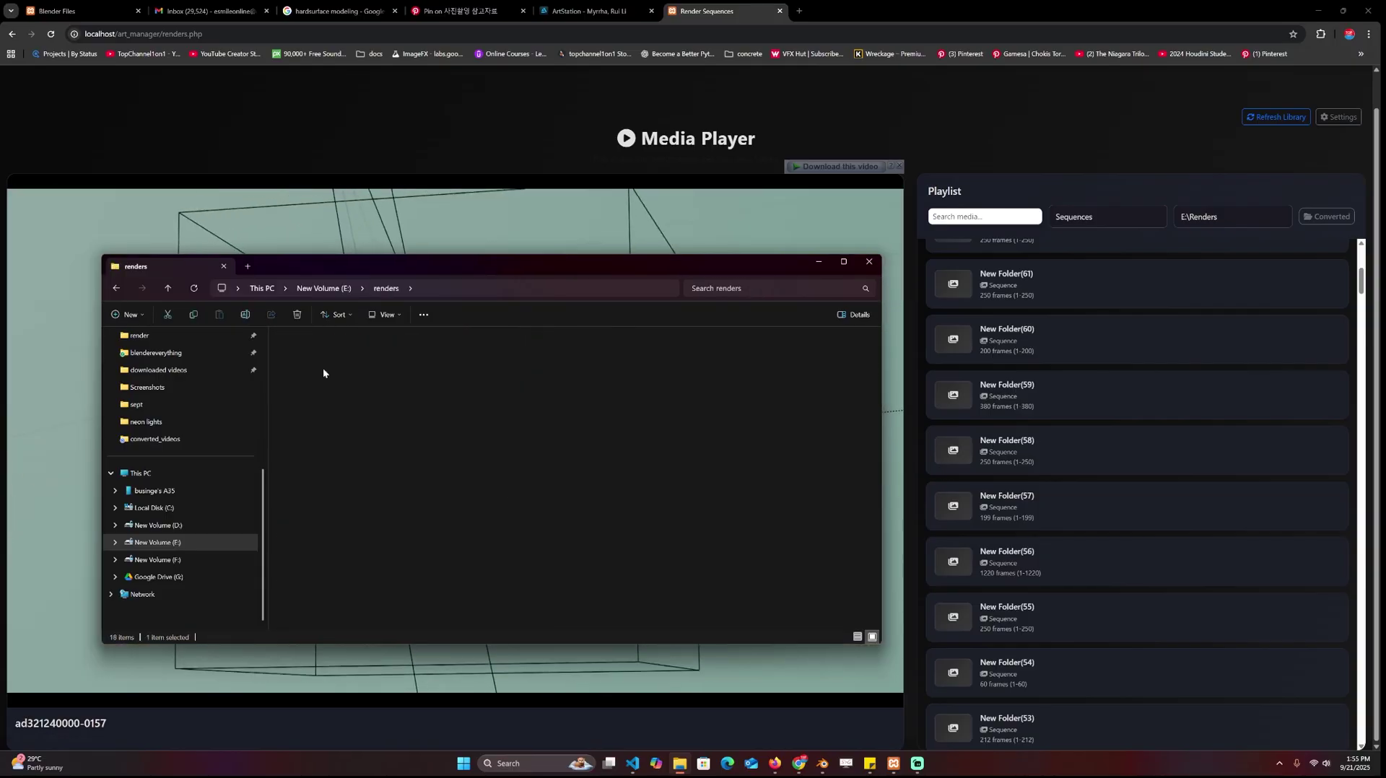
{"action": "scroll", "coordinate": [361, 479], "scroll_direction": "down", "scroll_amount": 9}
View the frames in New Folder(33), (19) and (4), then return to E:\renders.
{"action": "double_click", "coordinate": [336, 422]}
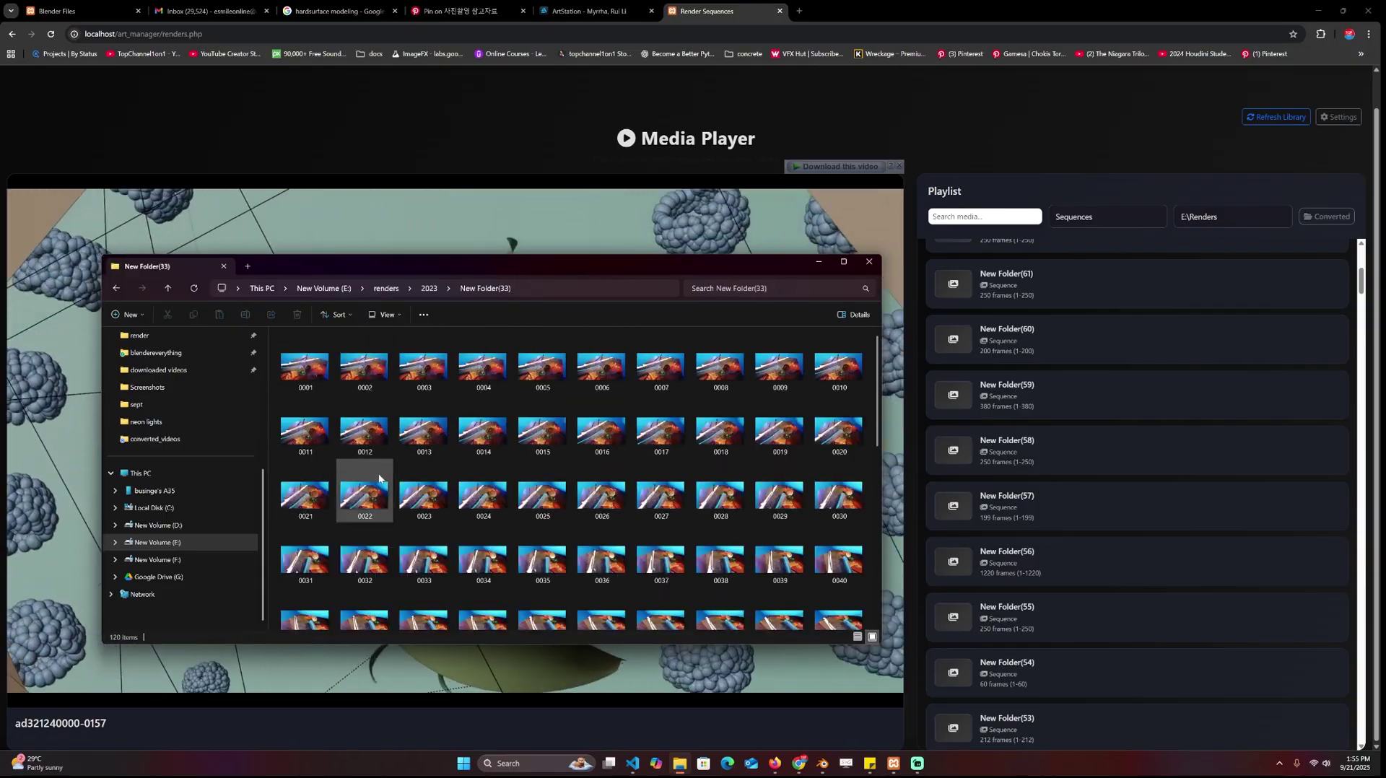
{"action": "key", "text": "alt+Left"}
{"action": "double_click", "coordinate": [349, 407]}
{"action": "key", "text": "alt+Left"}
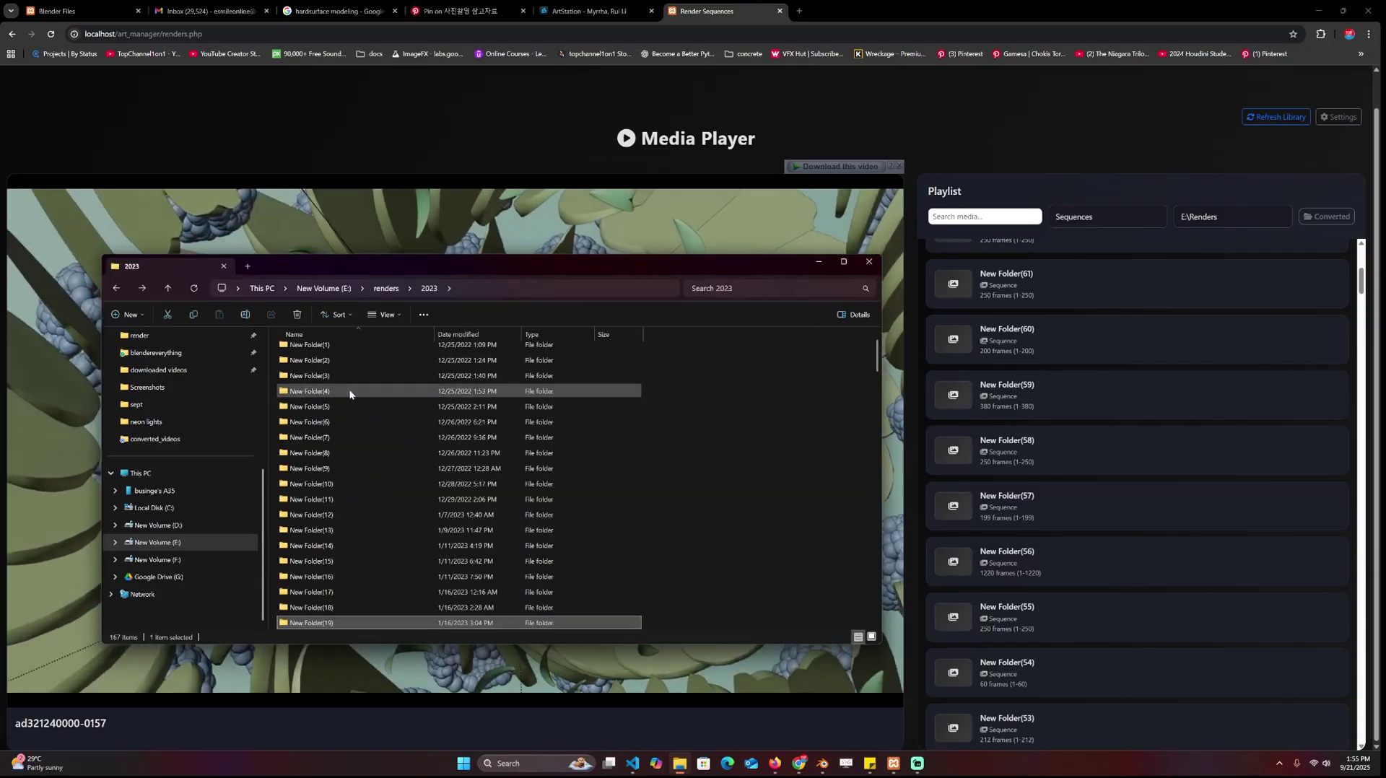
{"action": "double_click", "coordinate": [349, 390]}
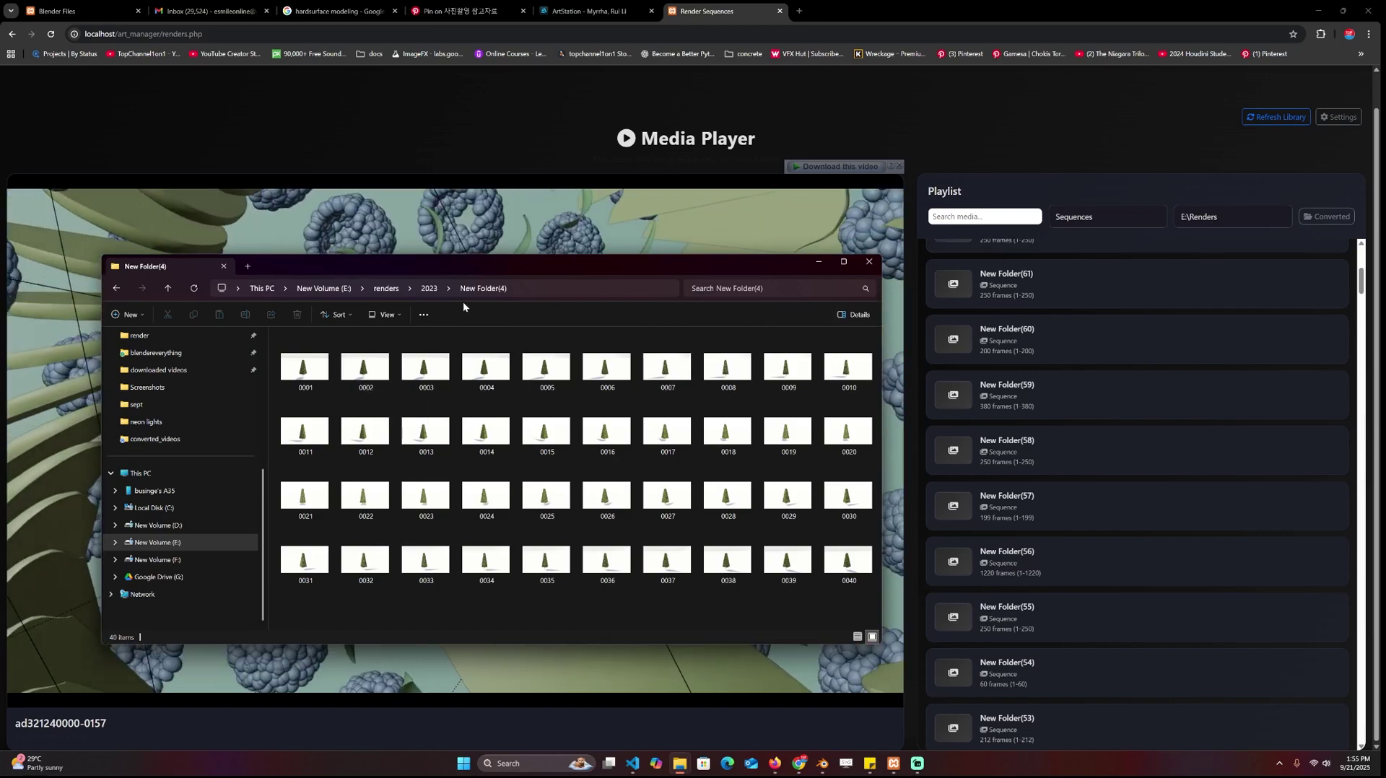
{"action": "left_click", "coordinate": [386, 288]}
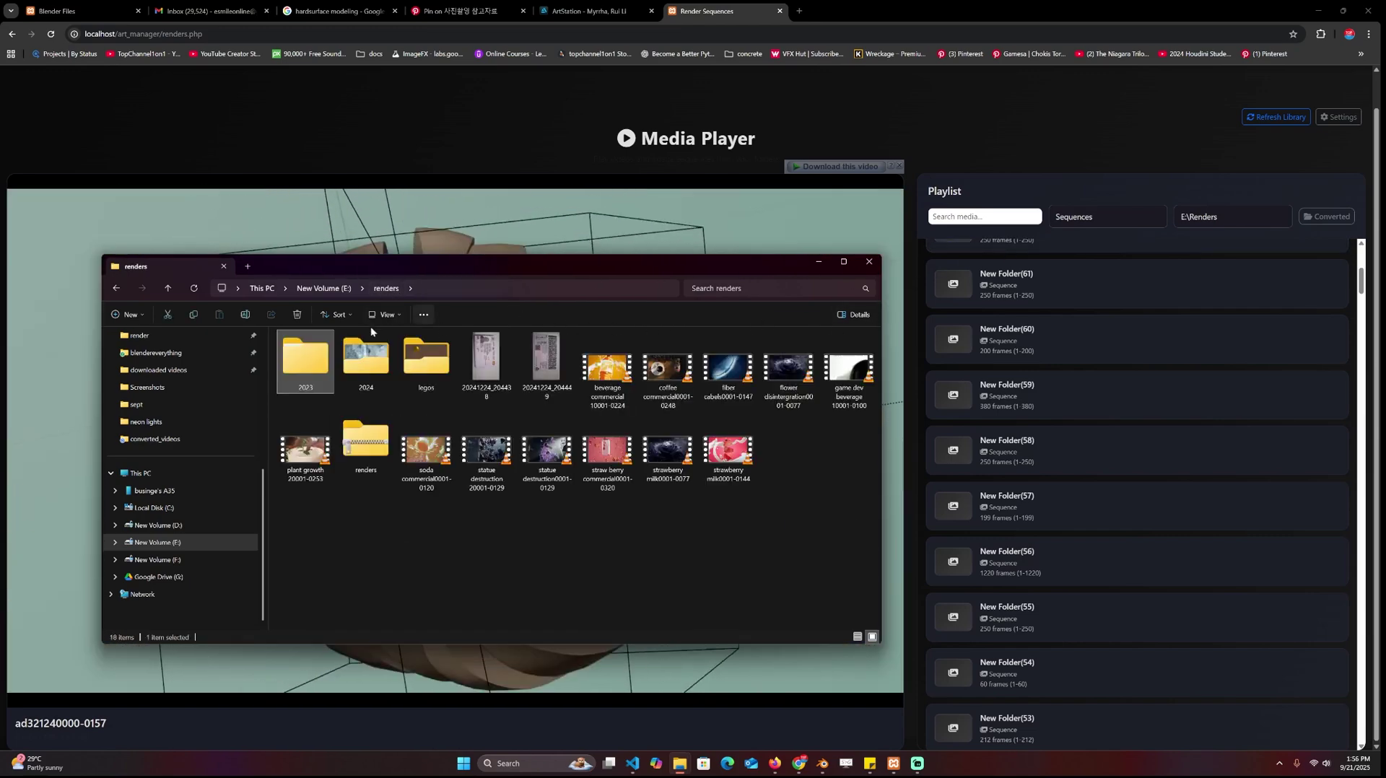
{"action": "double_click", "coordinate": [327, 381]}
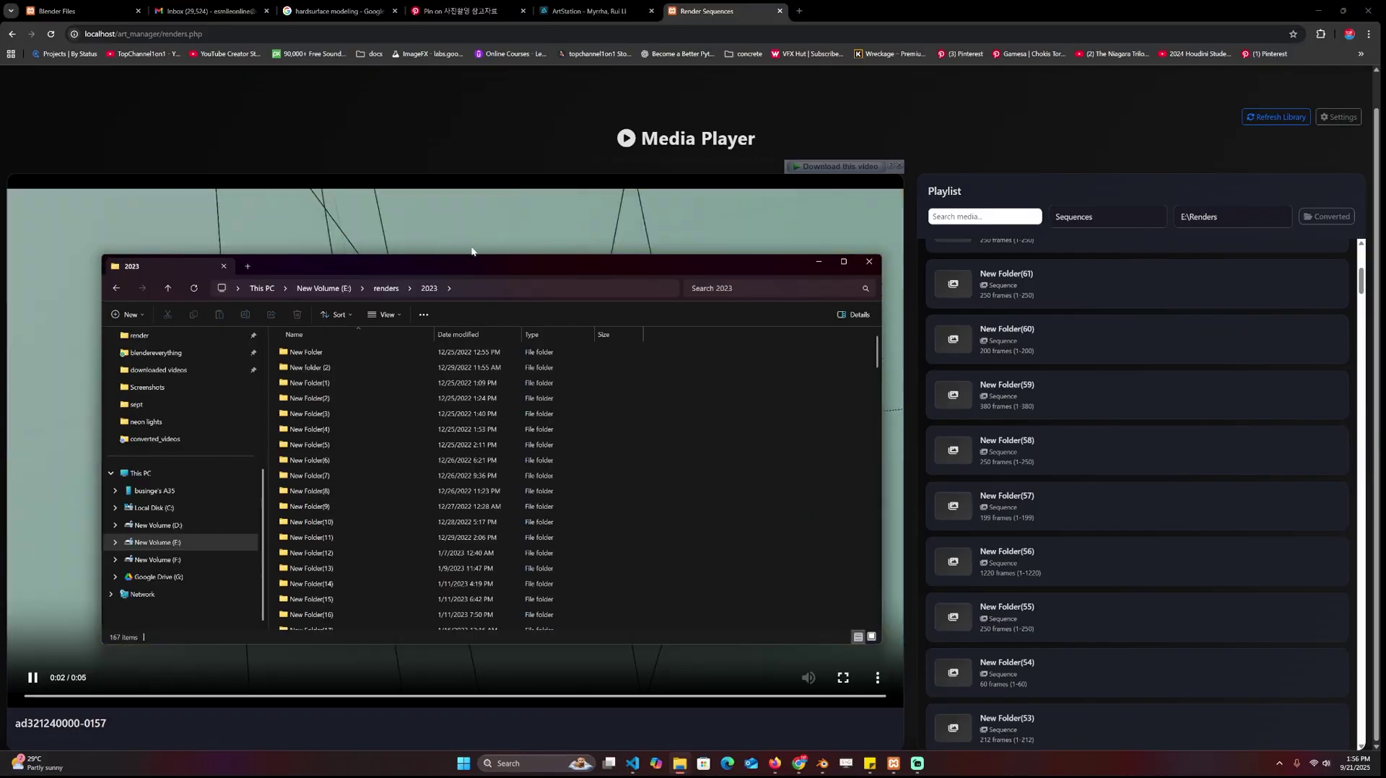
{"action": "key", "text": "alt+Left"}
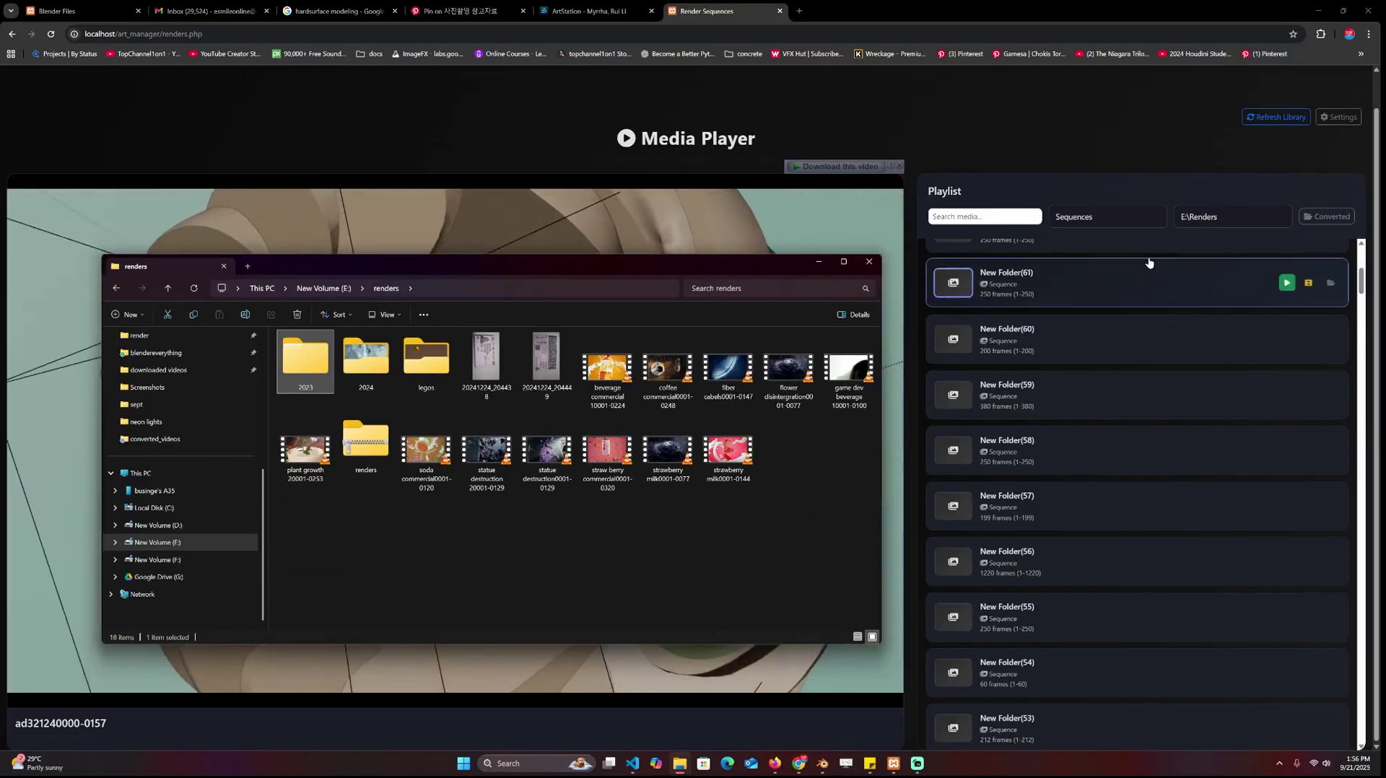
Play the New Folder(71), (70), (68), (67), (66) and (64) sequences from the playlist.
{"action": "left_click", "coordinate": [1082, 165]}
{"action": "scroll", "coordinate": [1042, 327], "scroll_direction": "up", "scroll_amount": 7}
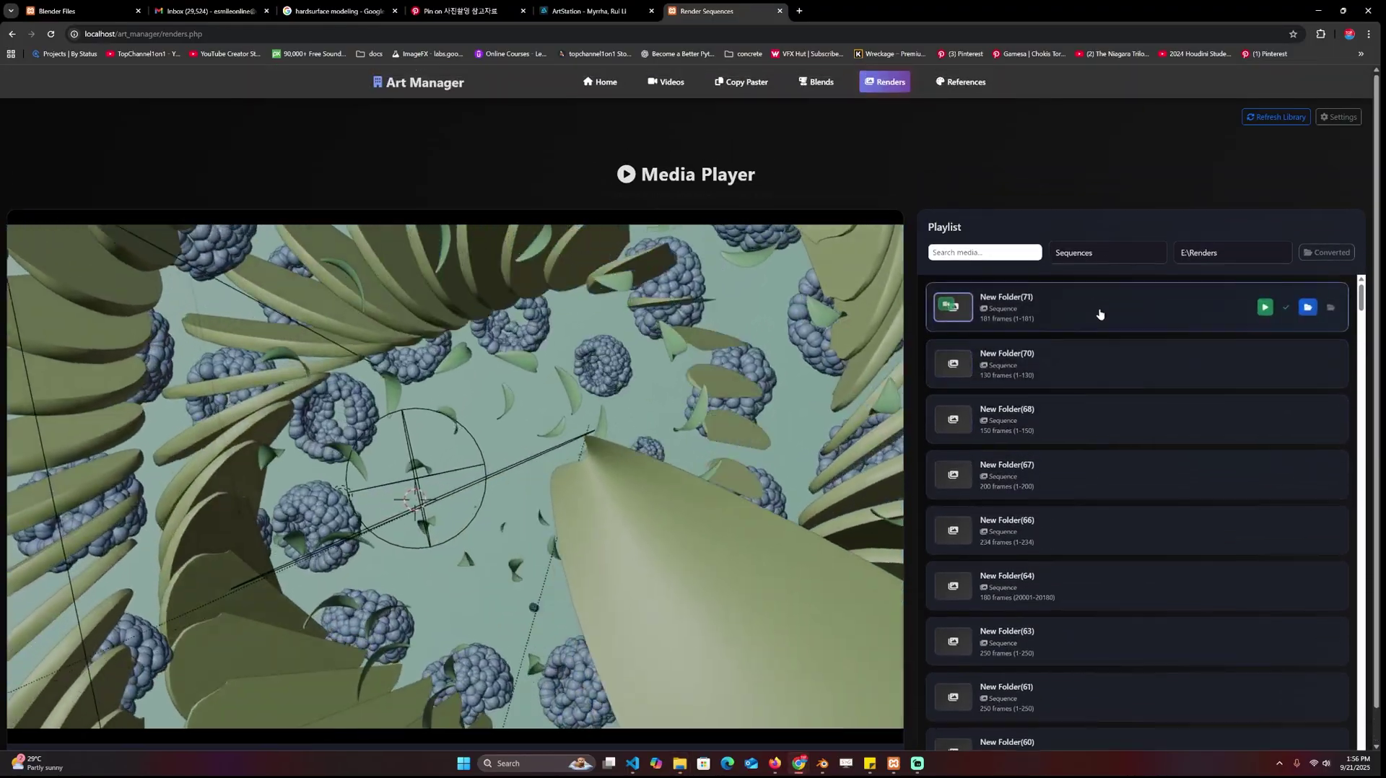
{"action": "left_click", "coordinate": [1083, 312]}
{"action": "scroll", "coordinate": [972, 359], "scroll_direction": "down", "scroll_amount": 1}
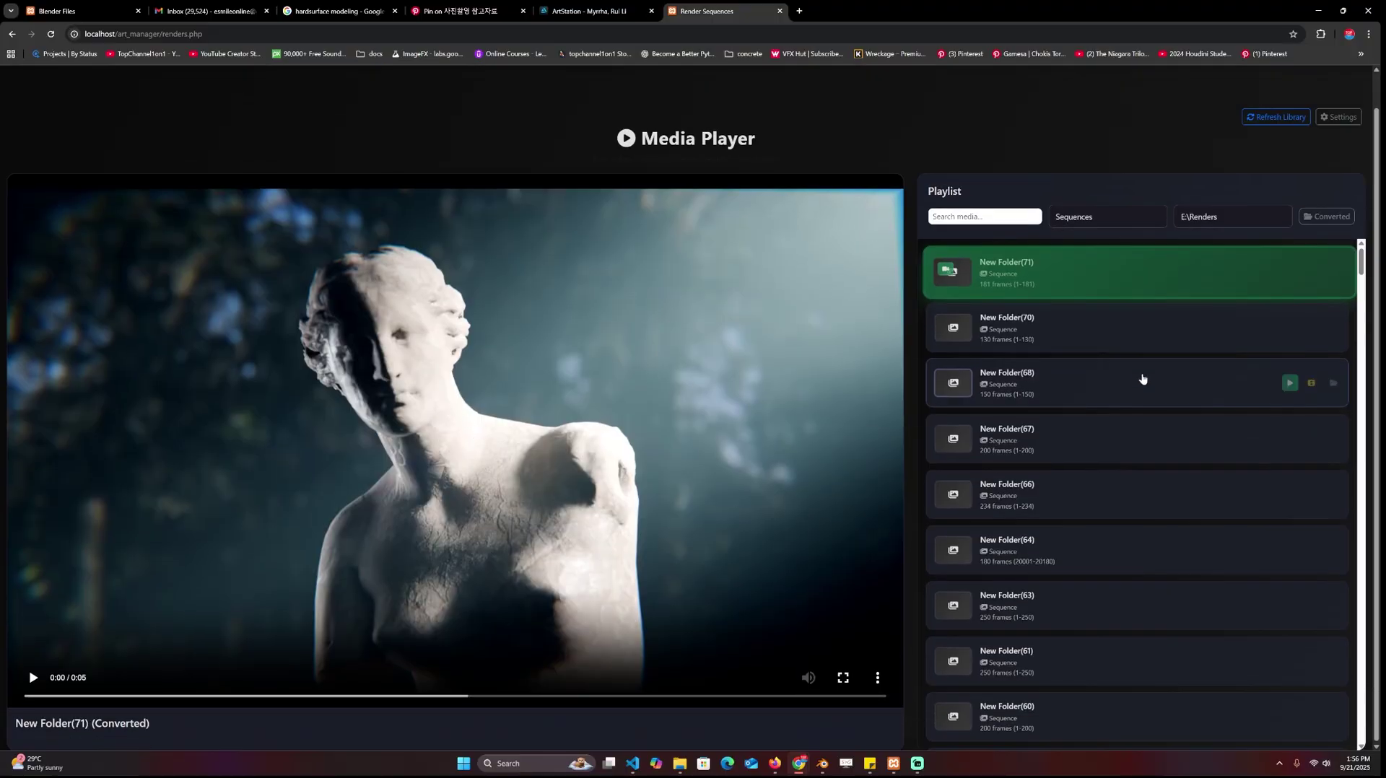
{"action": "left_click", "coordinate": [1139, 340]}
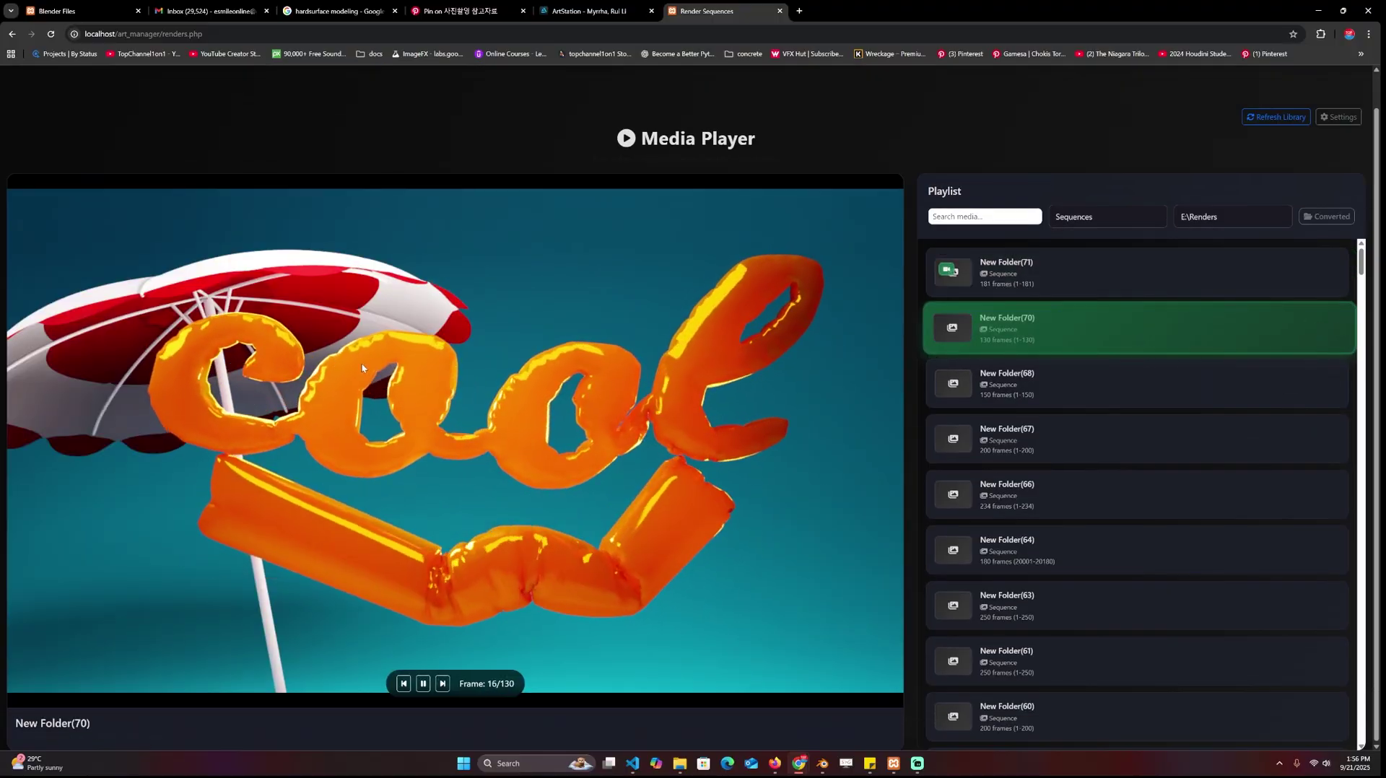
{"action": "left_click", "coordinate": [1000, 392]}
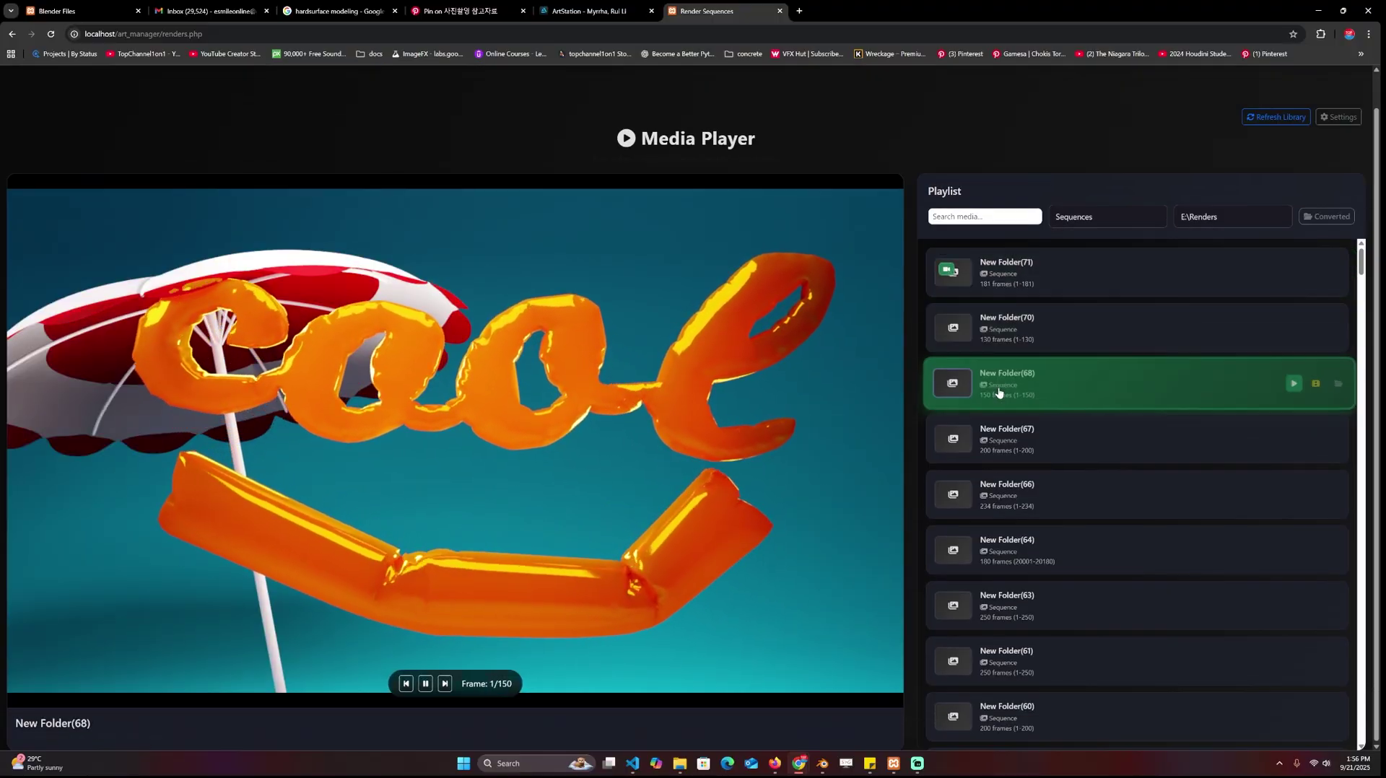
{"action": "left_click", "coordinate": [1065, 460]}
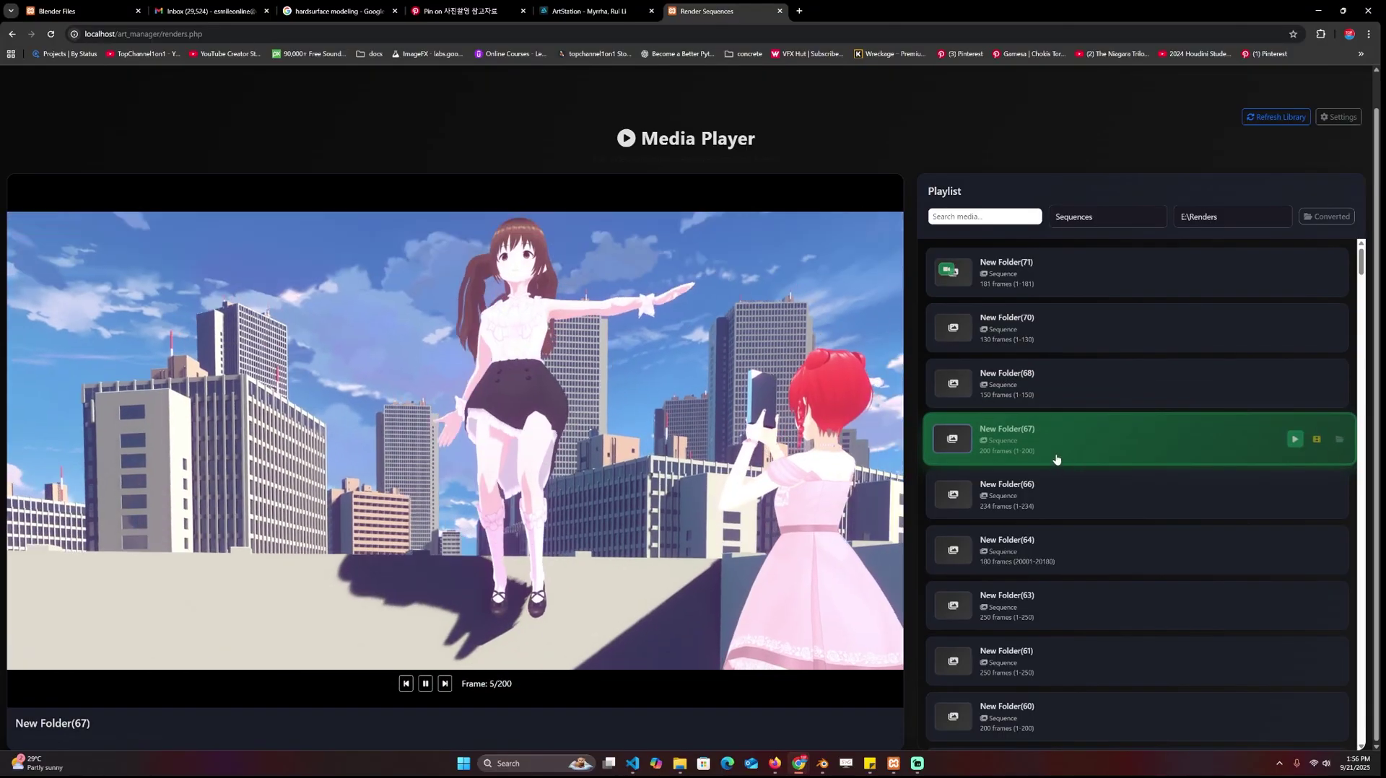
{"action": "left_click", "coordinate": [1094, 514]}
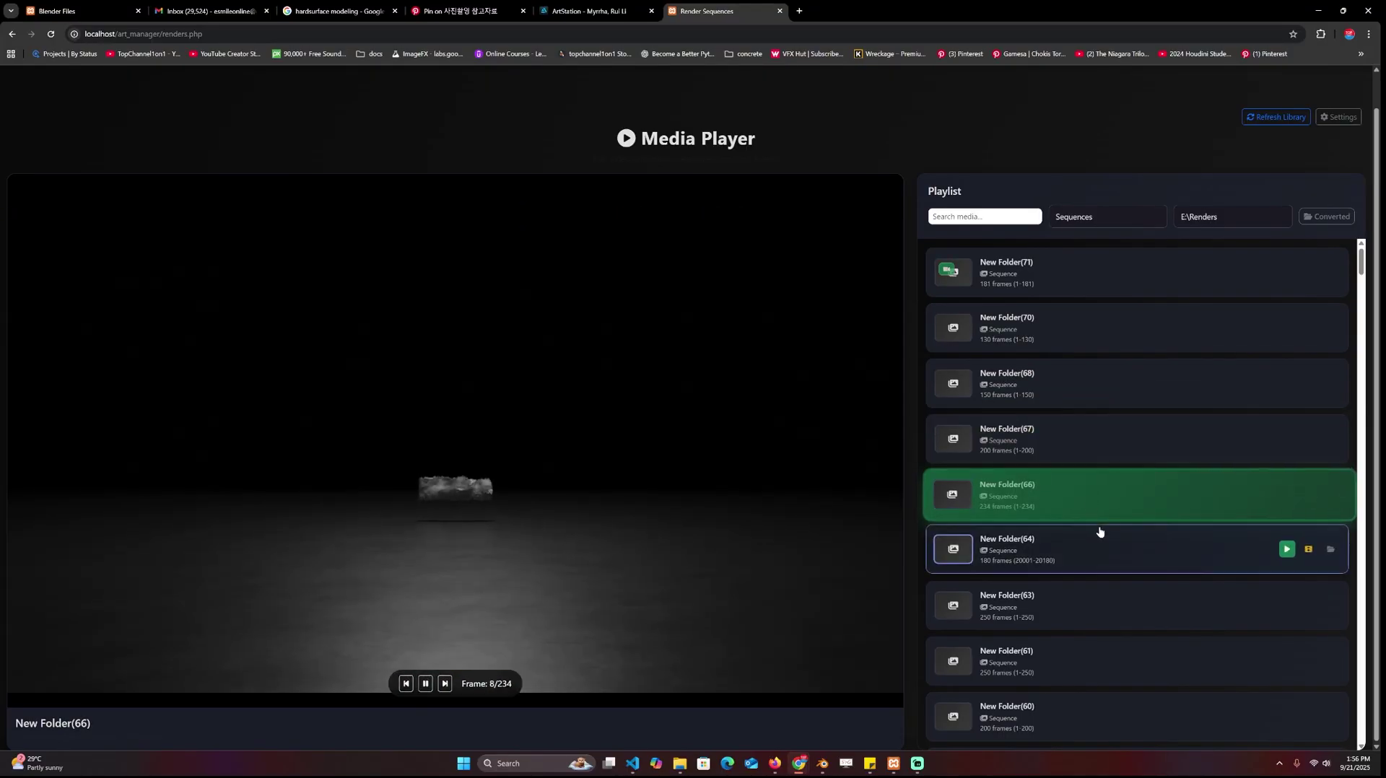
{"action": "left_click", "coordinate": [1099, 531]}
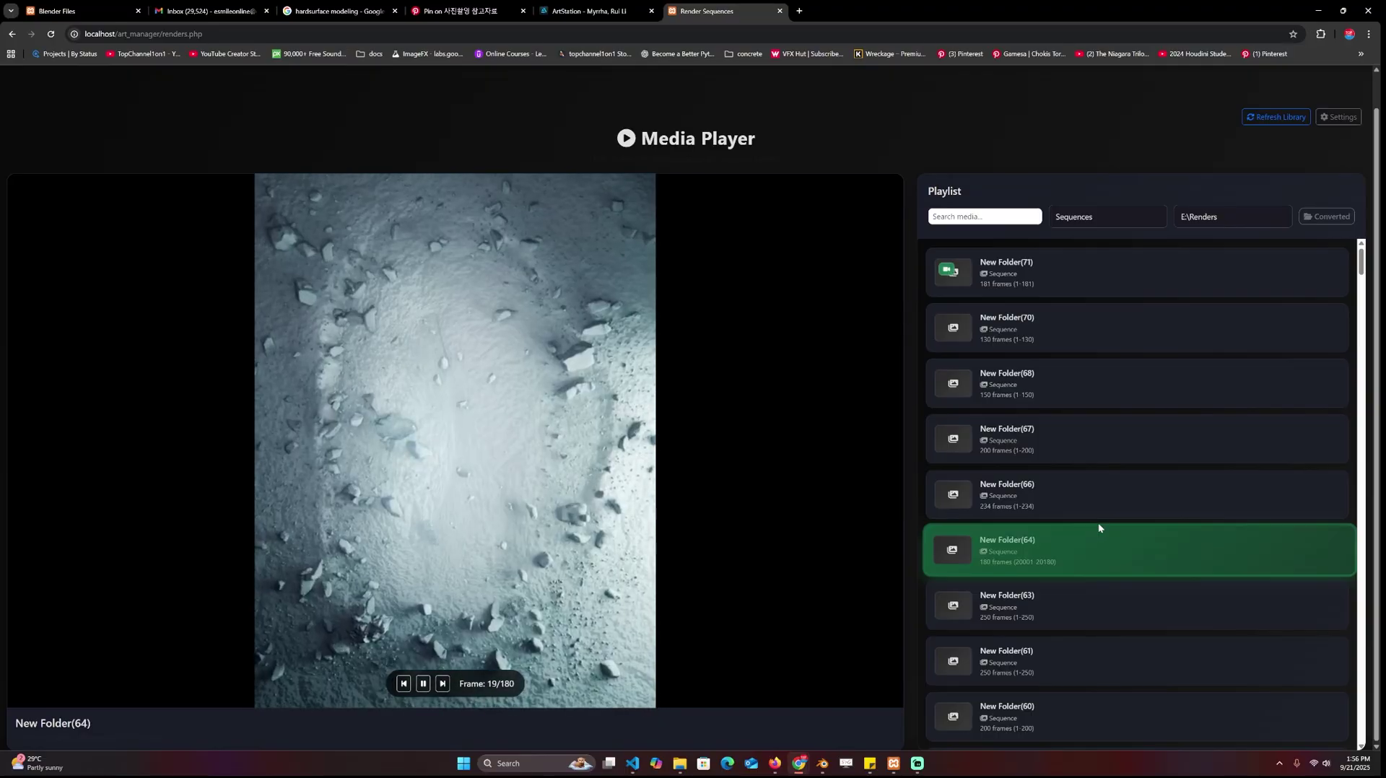
{"action": "mouse_move", "coordinate": [1296, 573]}
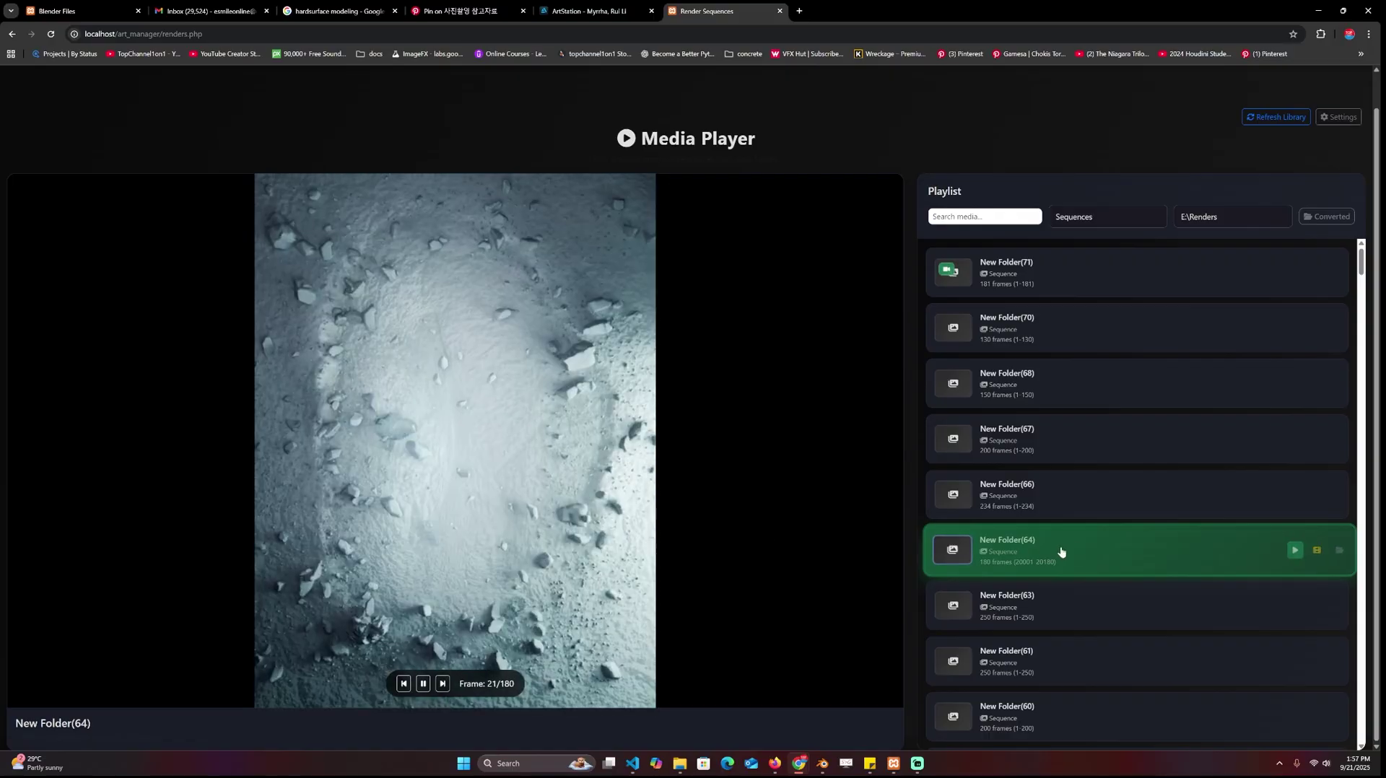
Convert New Folder(64) into a 7-second video and play 'New Folder(64) (Converted)'.
{"action": "left_click", "coordinate": [1314, 551]}
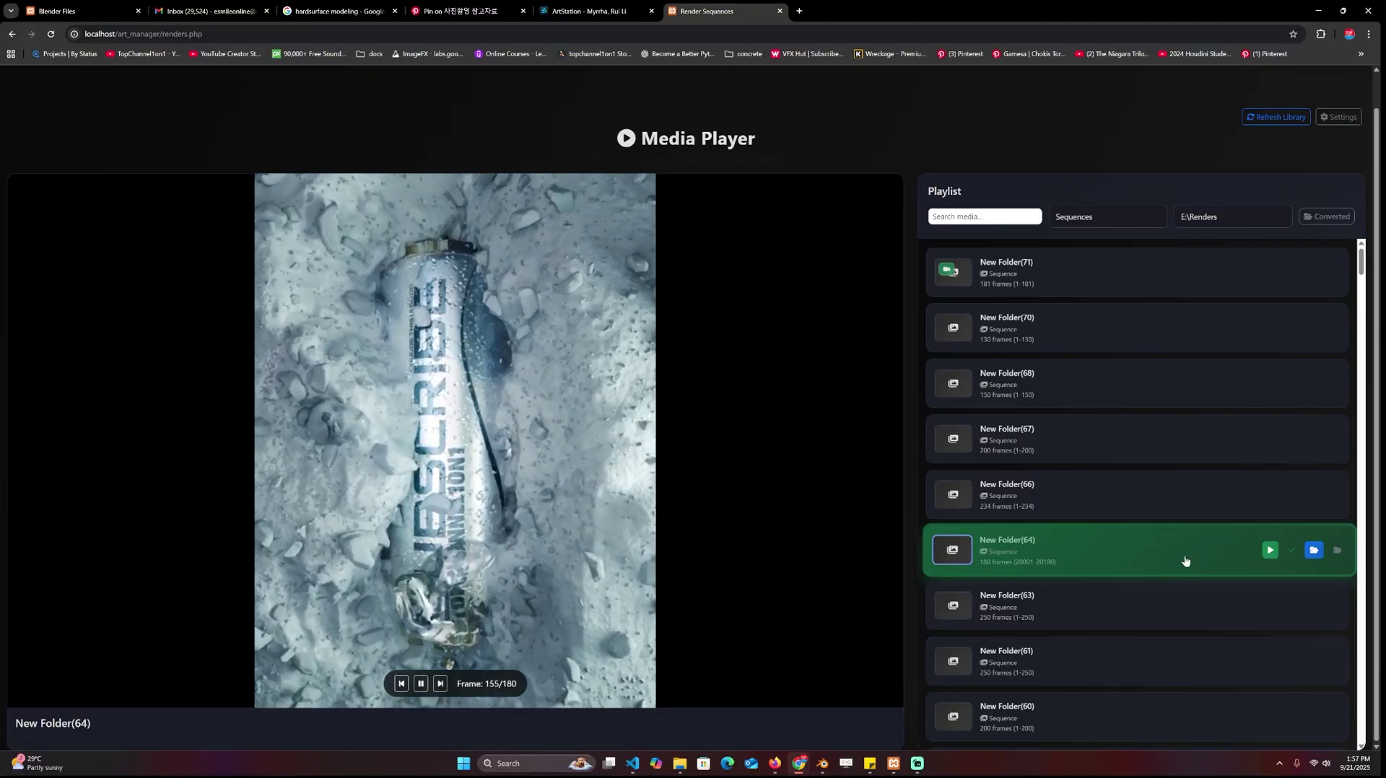
{"action": "left_click", "coordinate": [1273, 551]}
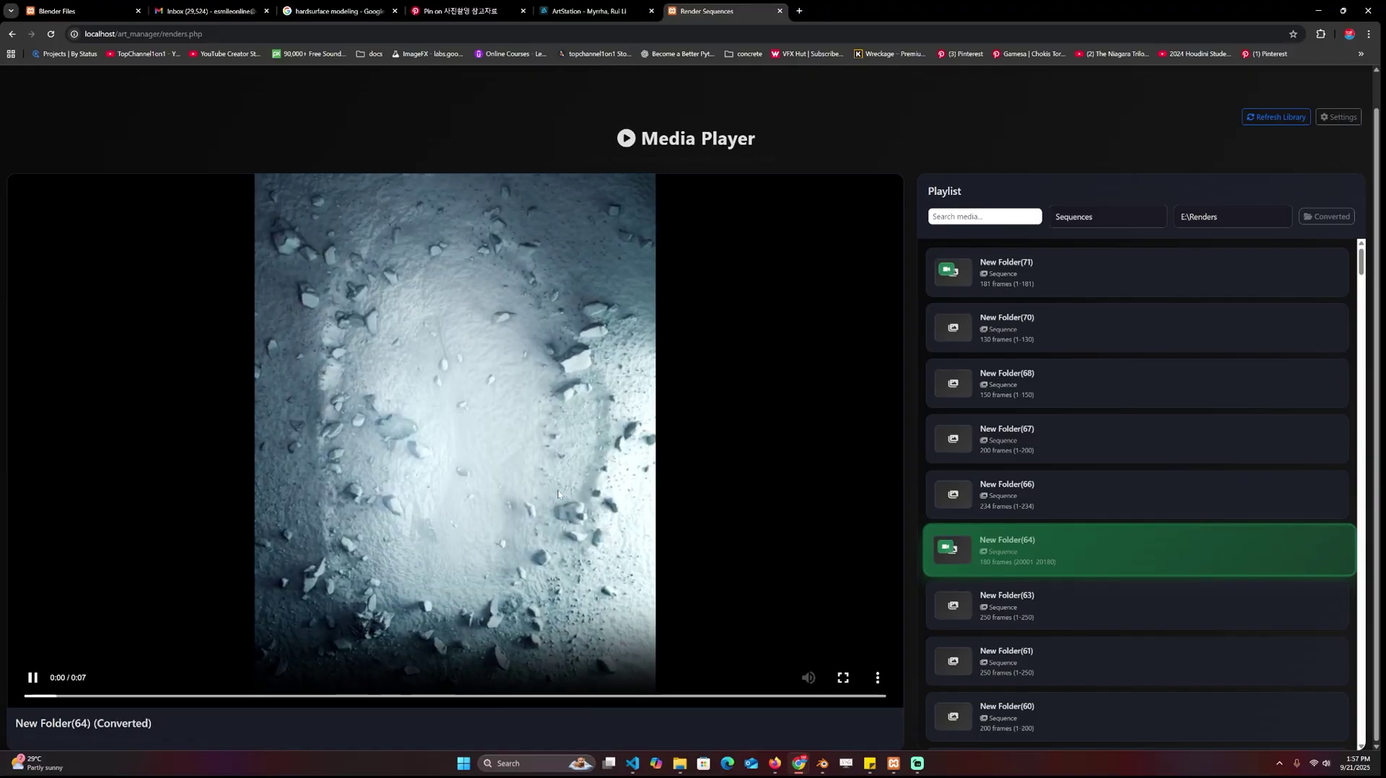
{"action": "left_click", "coordinate": [577, 492]}
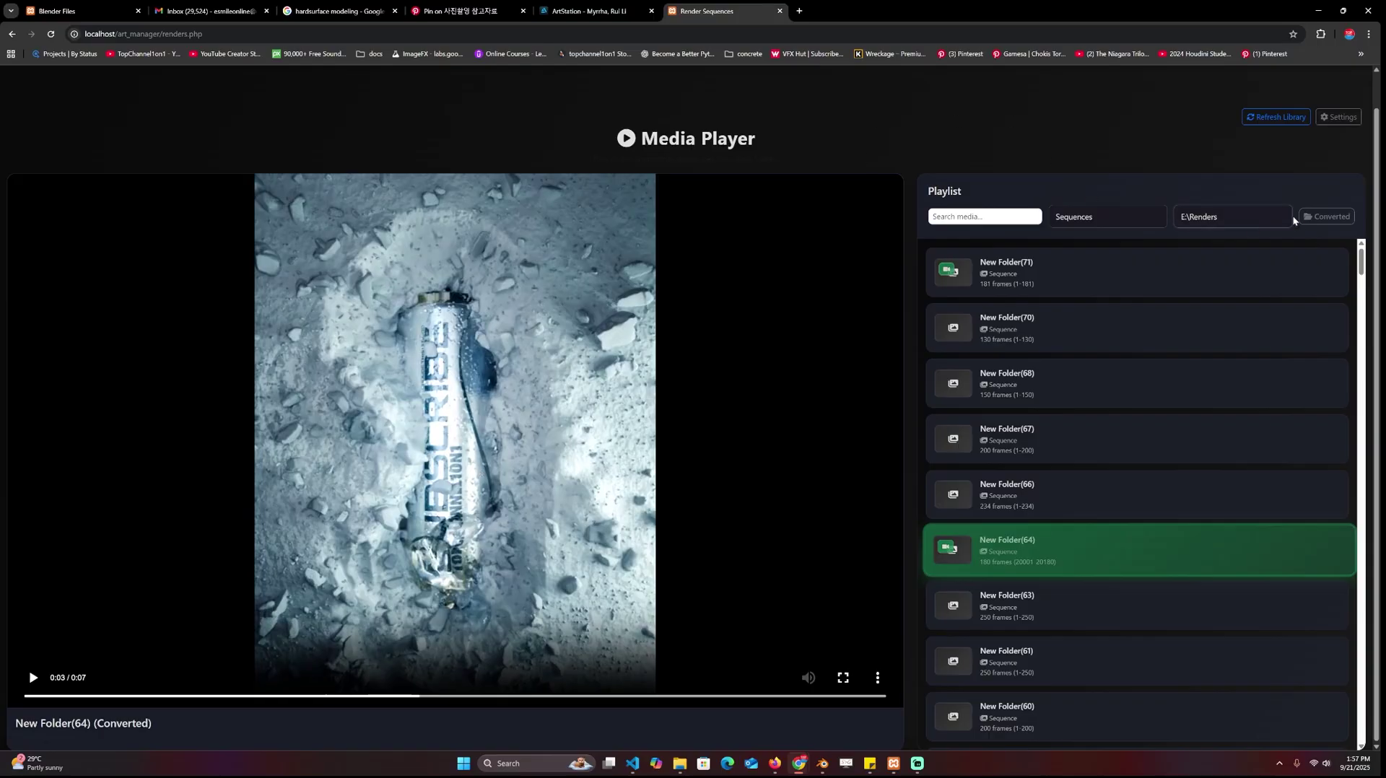
{"action": "left_click", "coordinate": [1333, 218]}
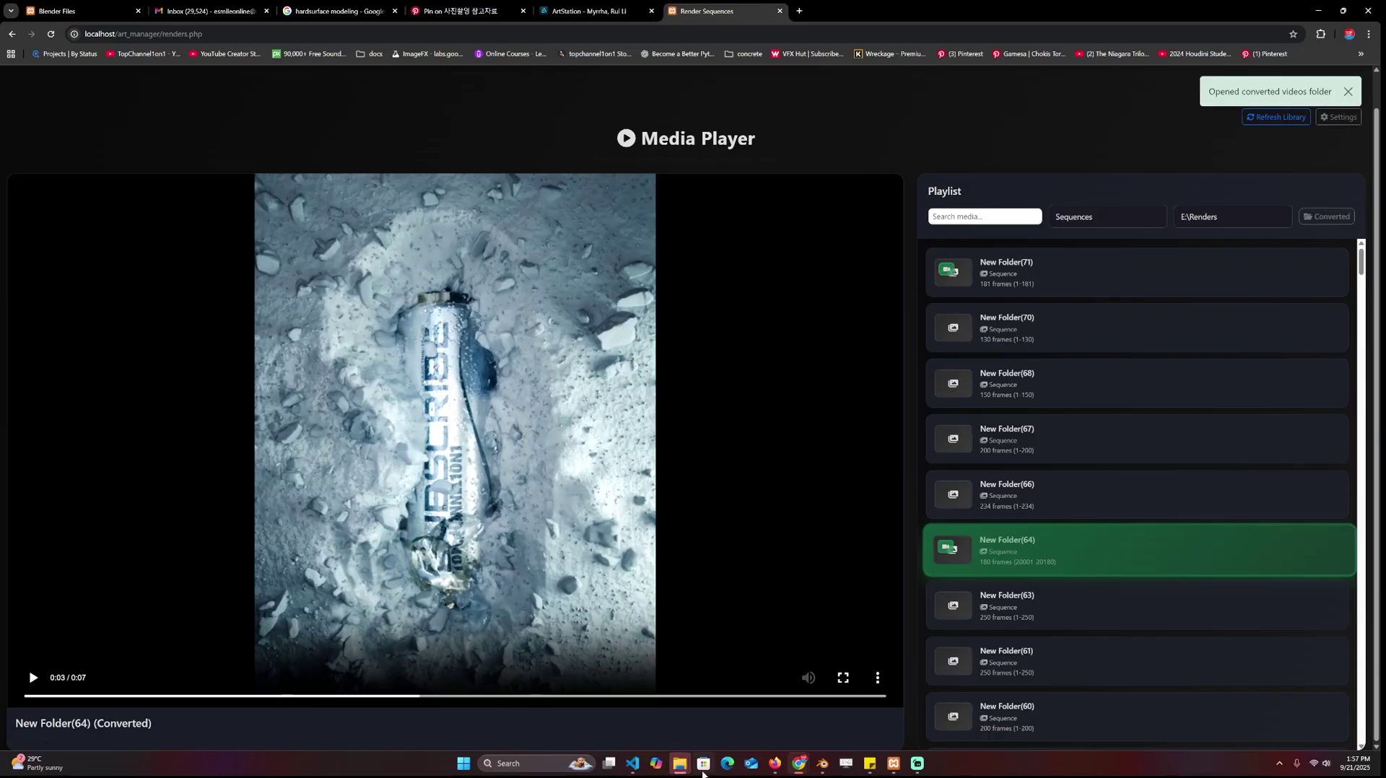
{"action": "left_click", "coordinate": [679, 763]}
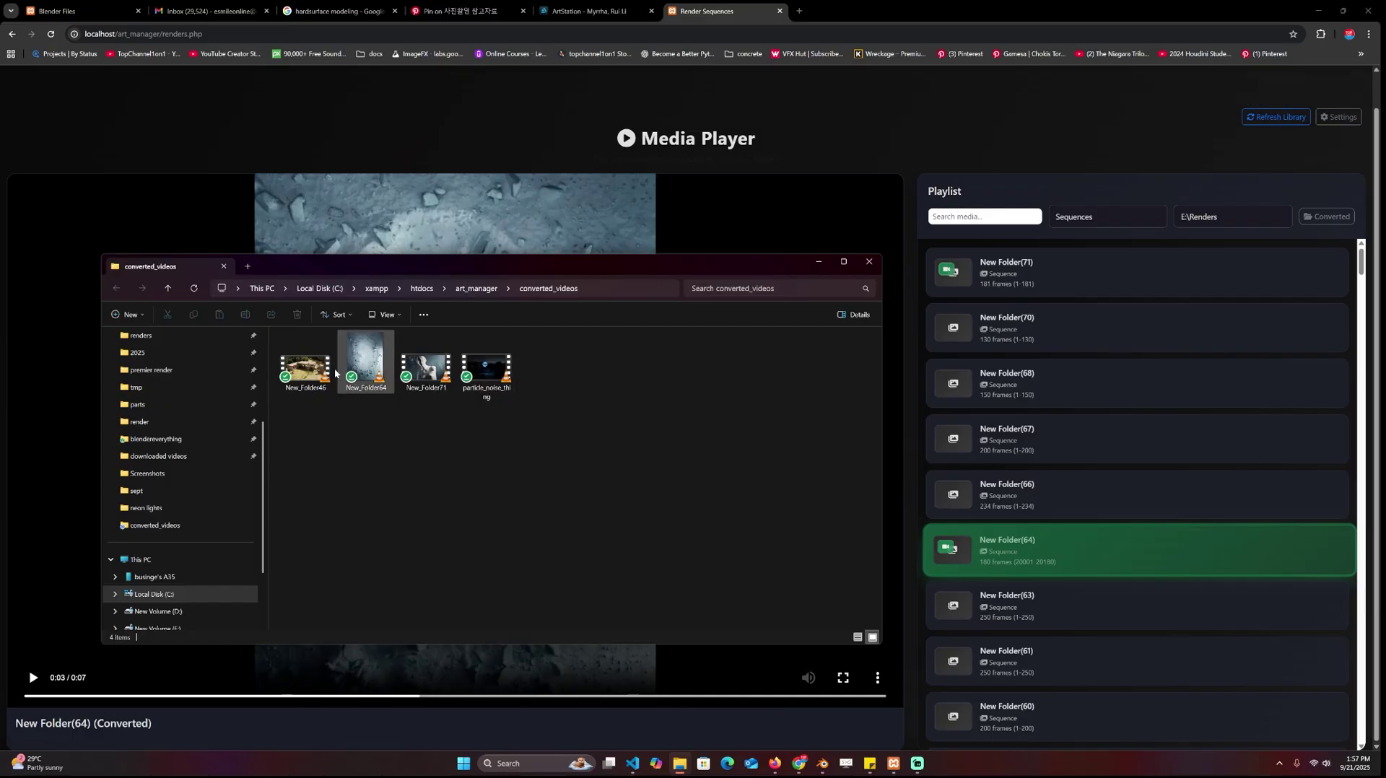
{"action": "double_click", "coordinate": [369, 363]}
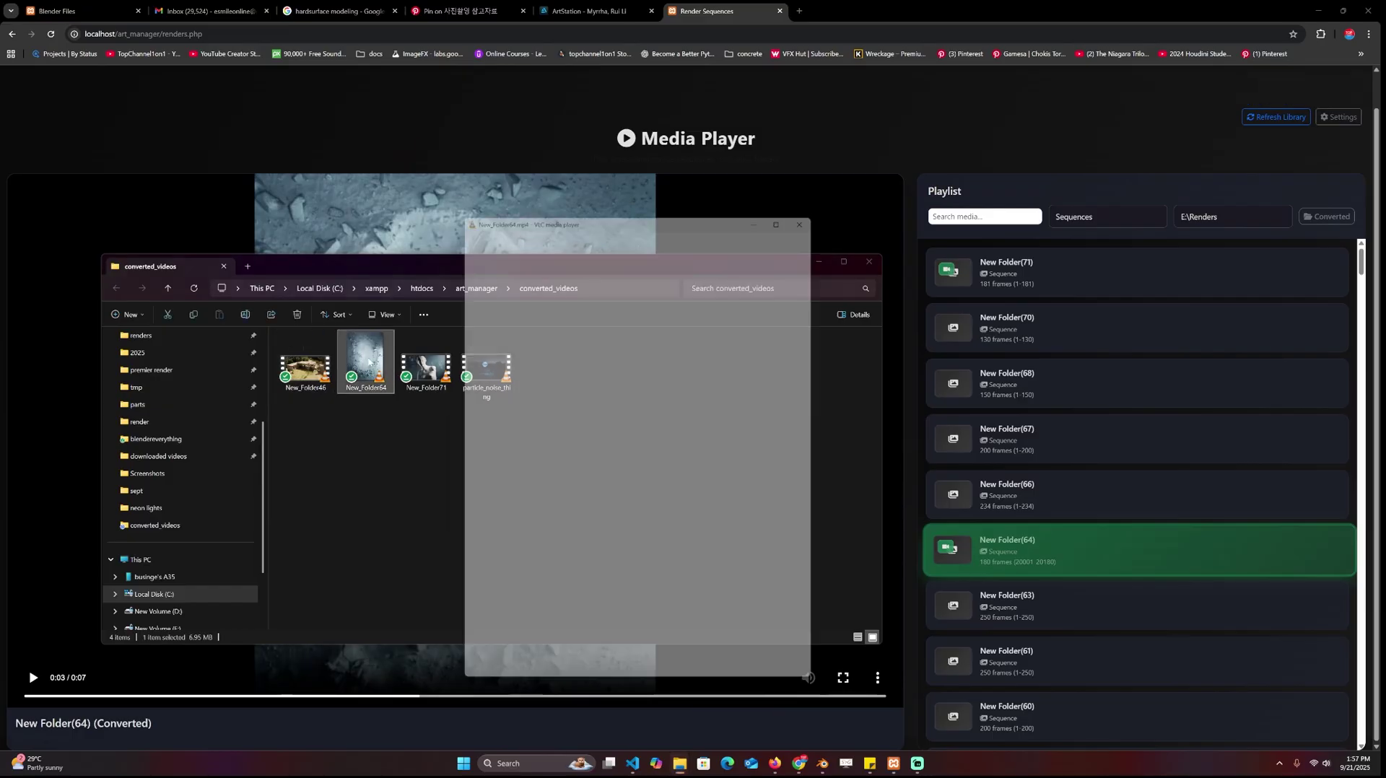
{"action": "left_click", "coordinate": [663, 208]}
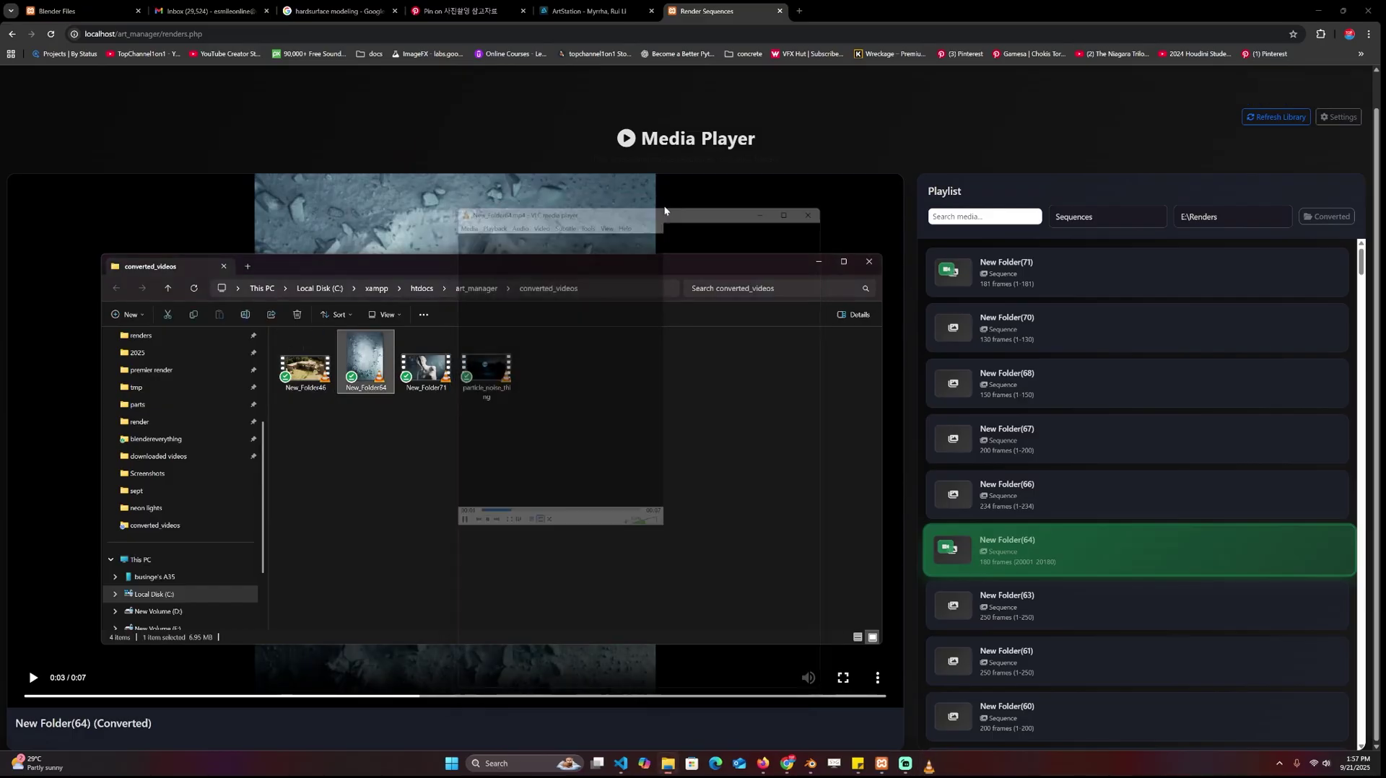
{"action": "left_click", "coordinate": [854, 159]}
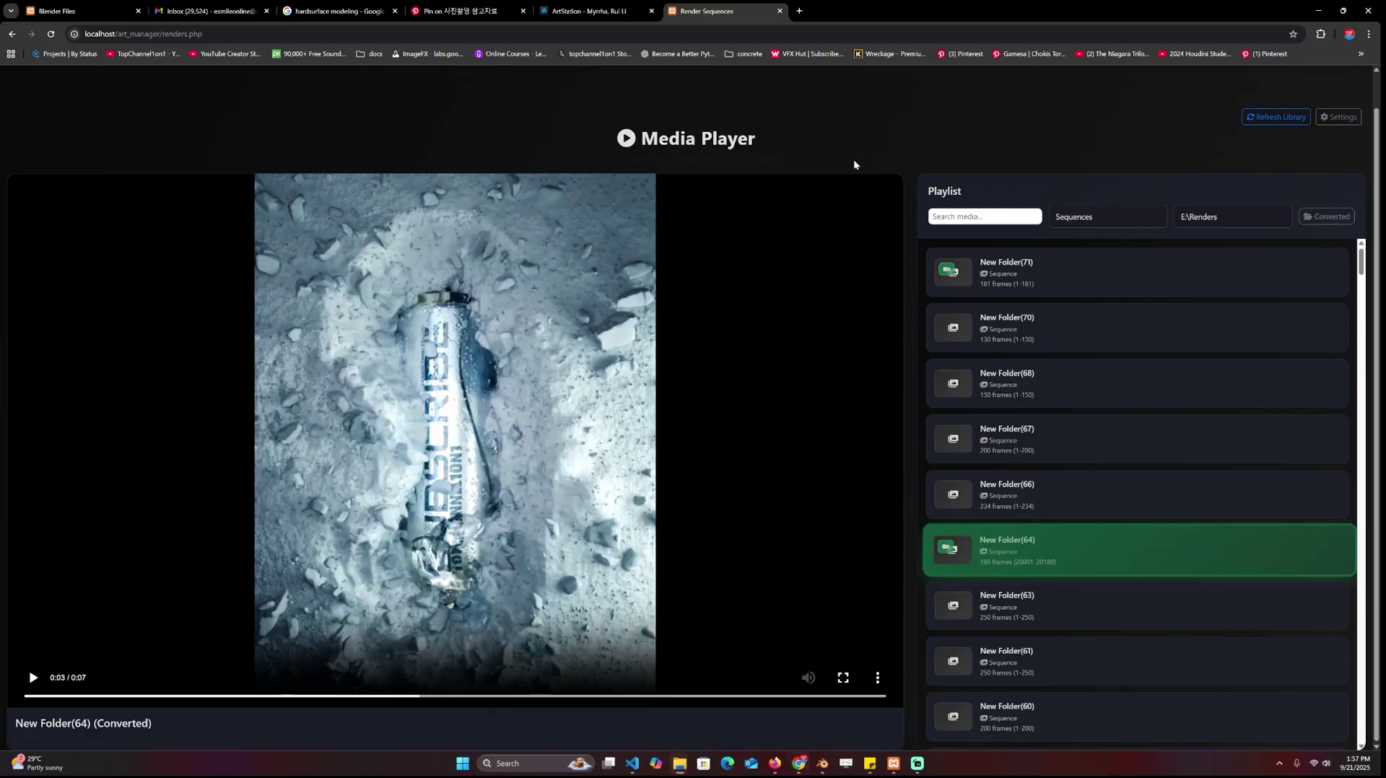
Convert the New Folder(67) sequence to an 8-second video, then play and pause the converted clip.
{"action": "left_click", "coordinate": [1099, 462]}
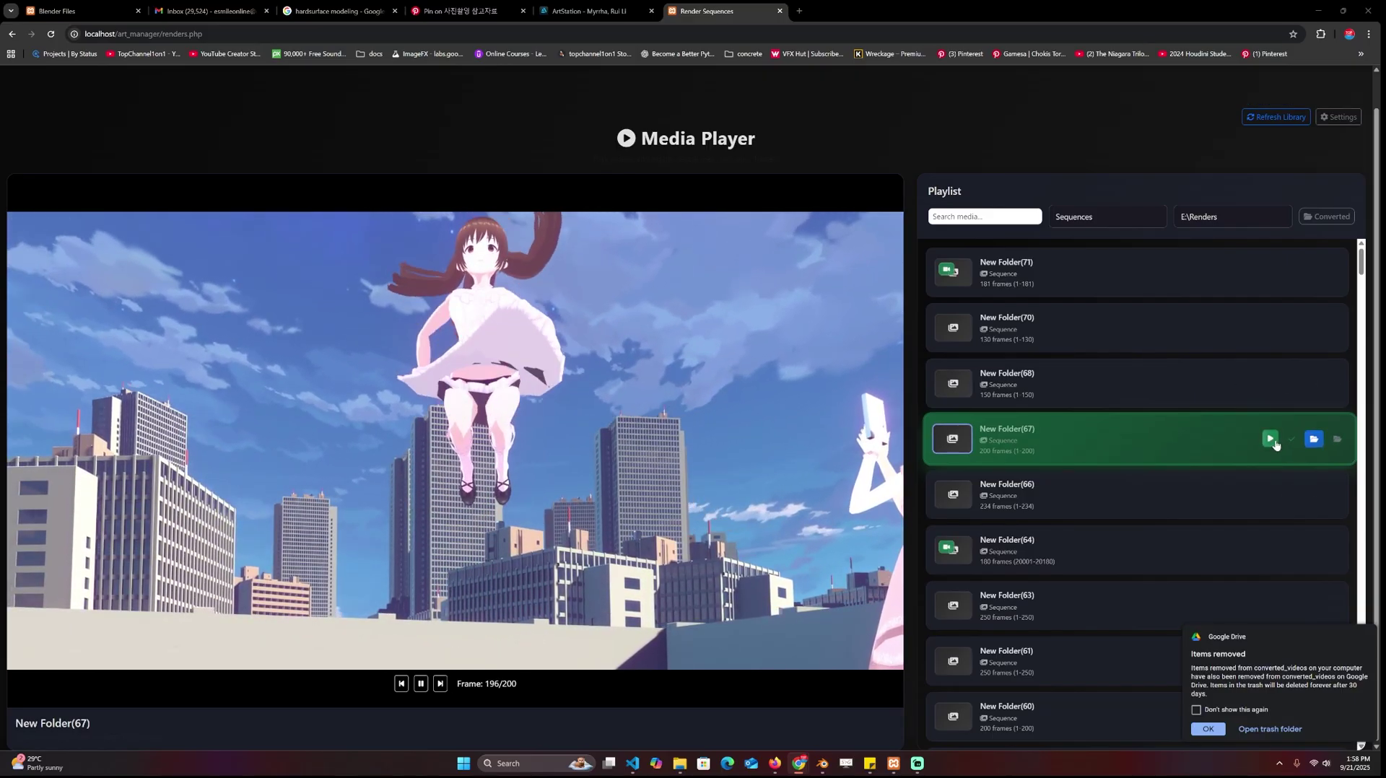
{"action": "left_click", "coordinate": [1271, 439]}
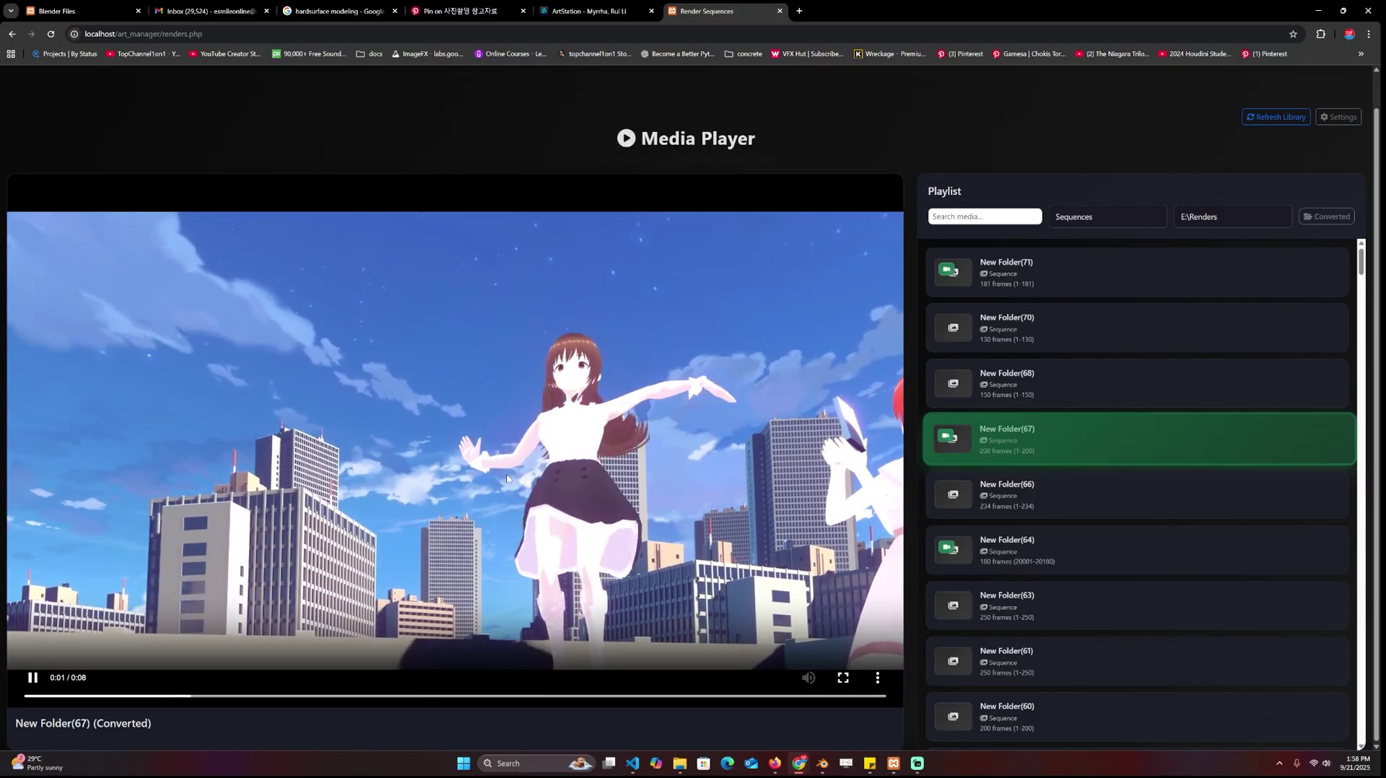
{"action": "left_click", "coordinate": [506, 475]}
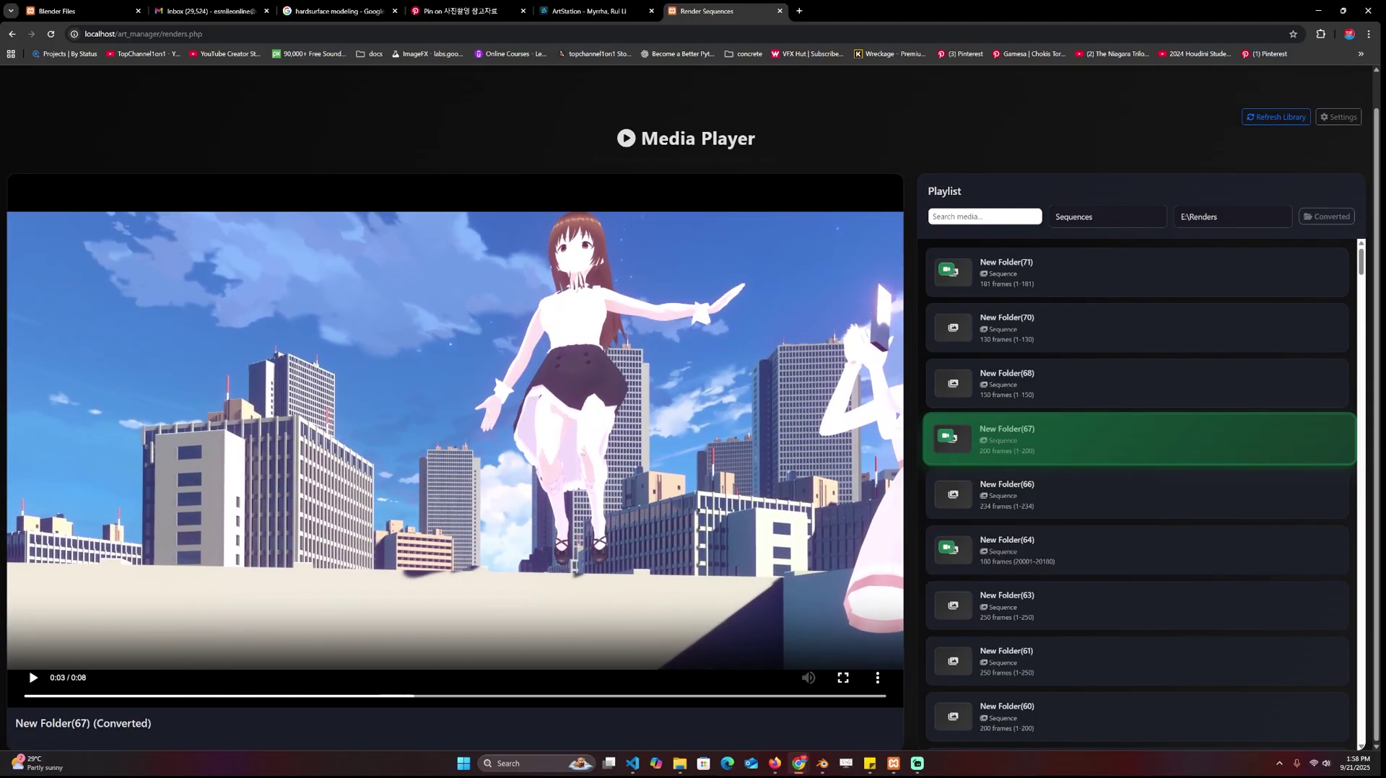
Open the converted_videos folder and watch New_Folder67 in VLC, then close the player.
{"action": "left_click", "coordinate": [1331, 218]}
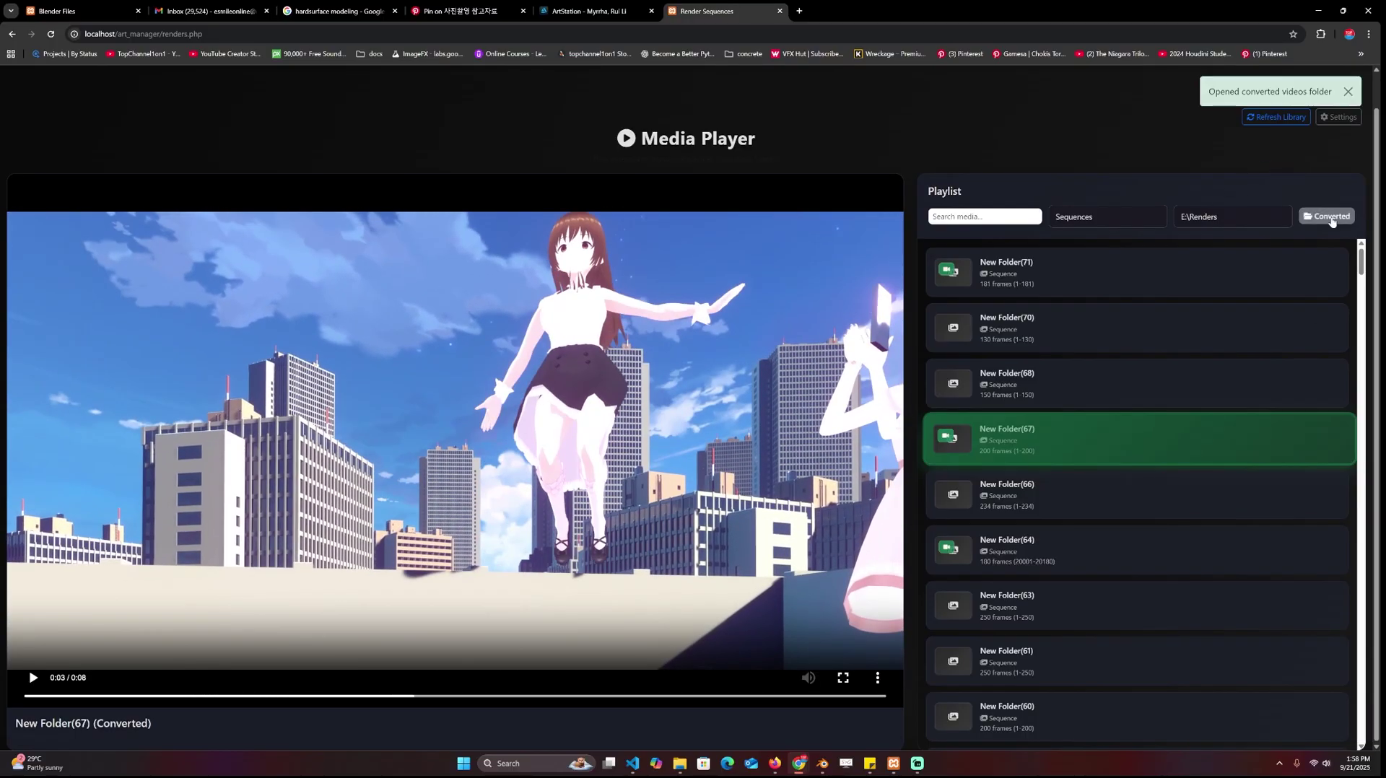
{"action": "mouse_move", "coordinate": [680, 764]}
{"action": "left_click", "coordinate": [726, 721]}
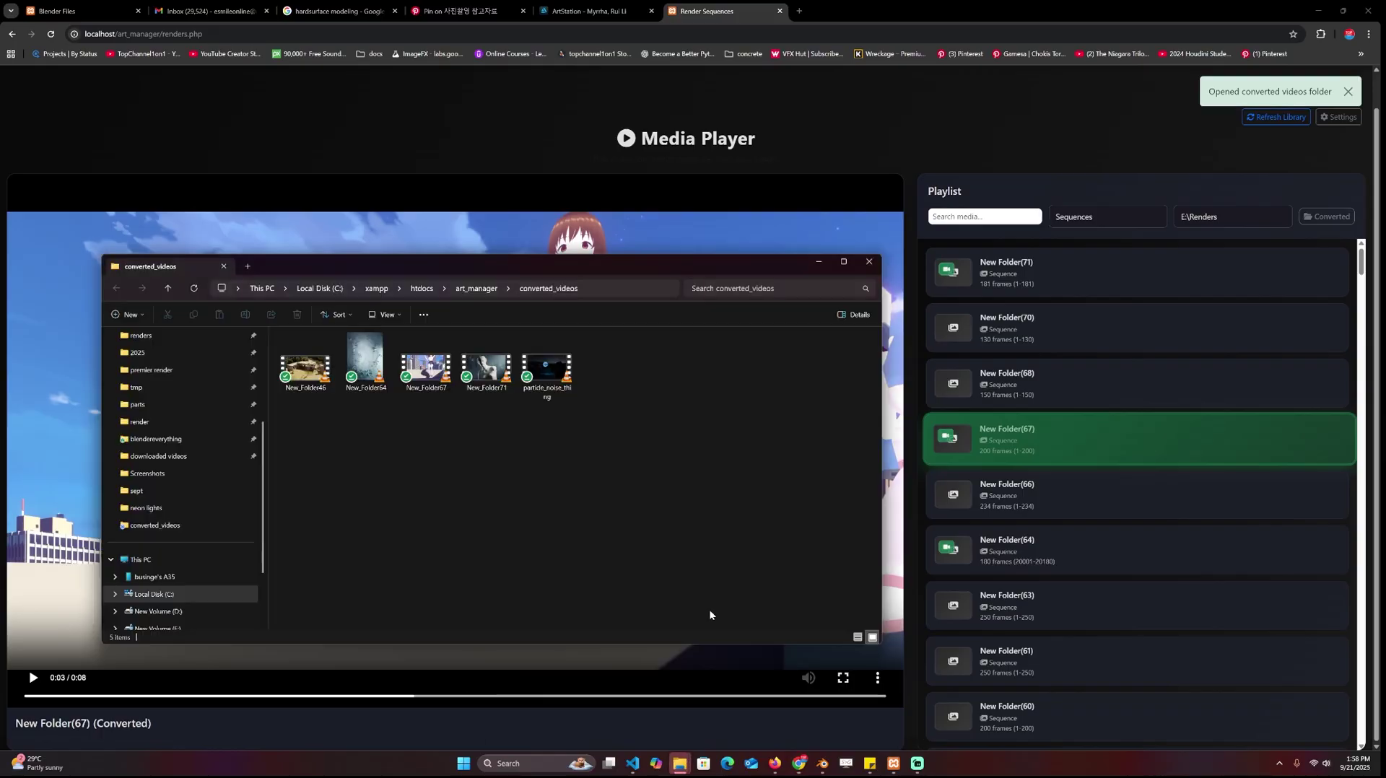
{"action": "double_click", "coordinate": [435, 371]}
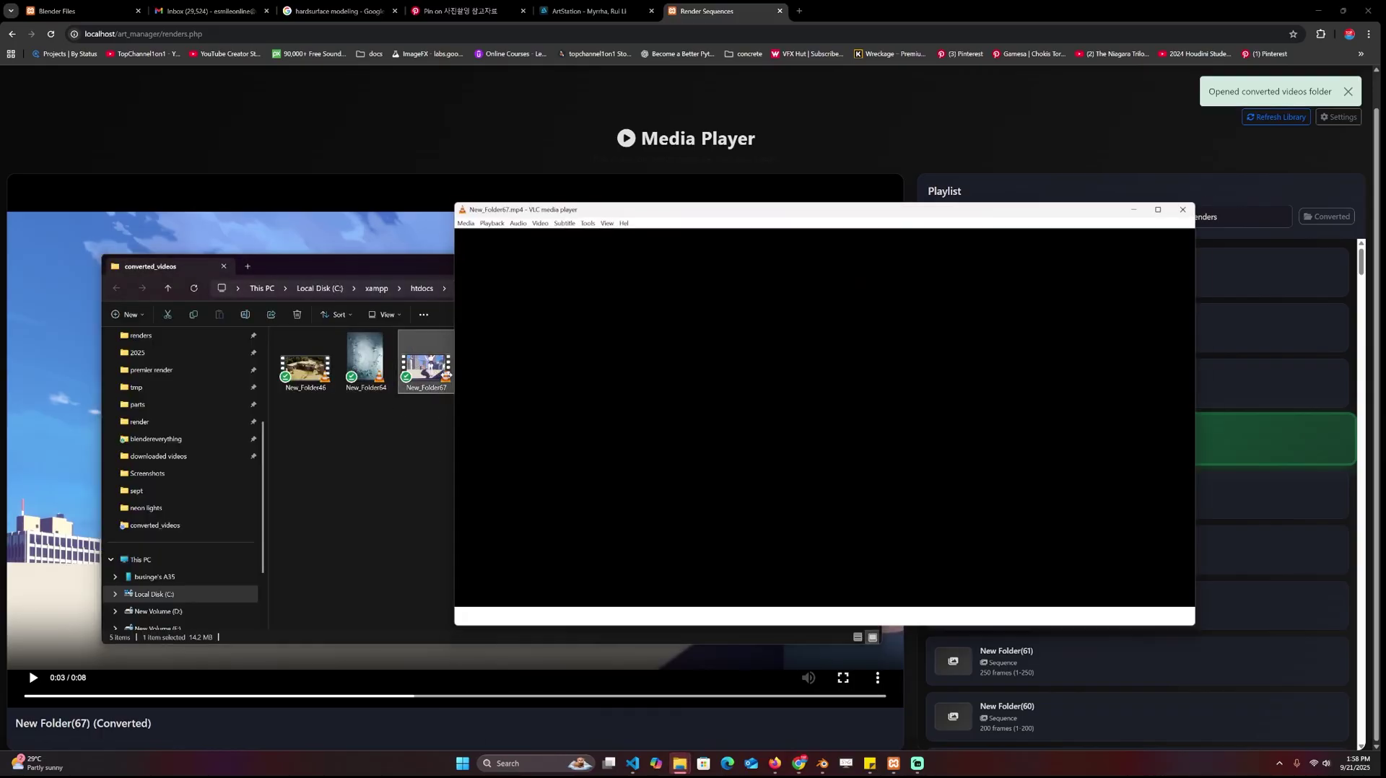
{"action": "left_click", "coordinate": [1183, 210]}
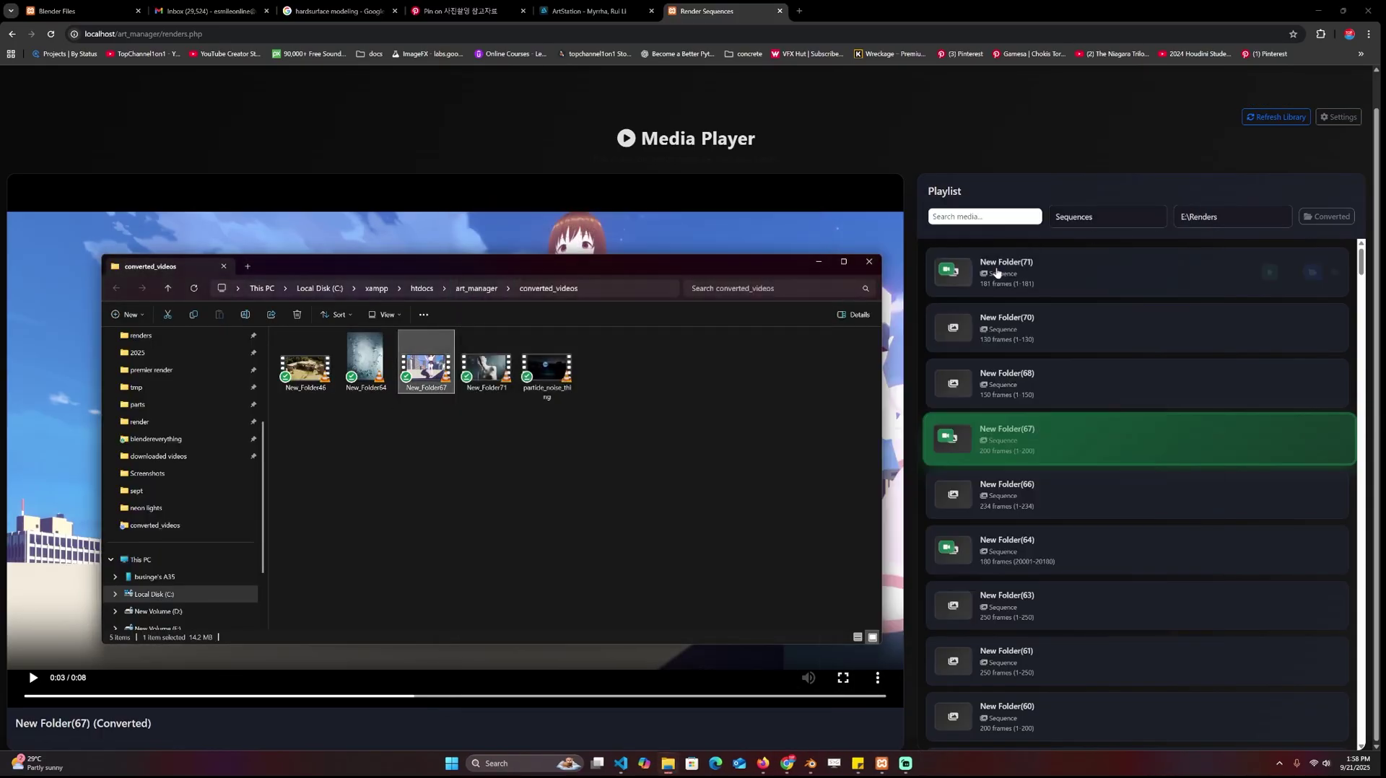
Close the folder window and go to Art Manager's Blender Files library.
{"action": "left_click", "coordinate": [997, 273]}
{"action": "scroll", "coordinate": [998, 273], "scroll_direction": "up", "scroll_amount": 1}
{"action": "left_click", "coordinate": [816, 82]}
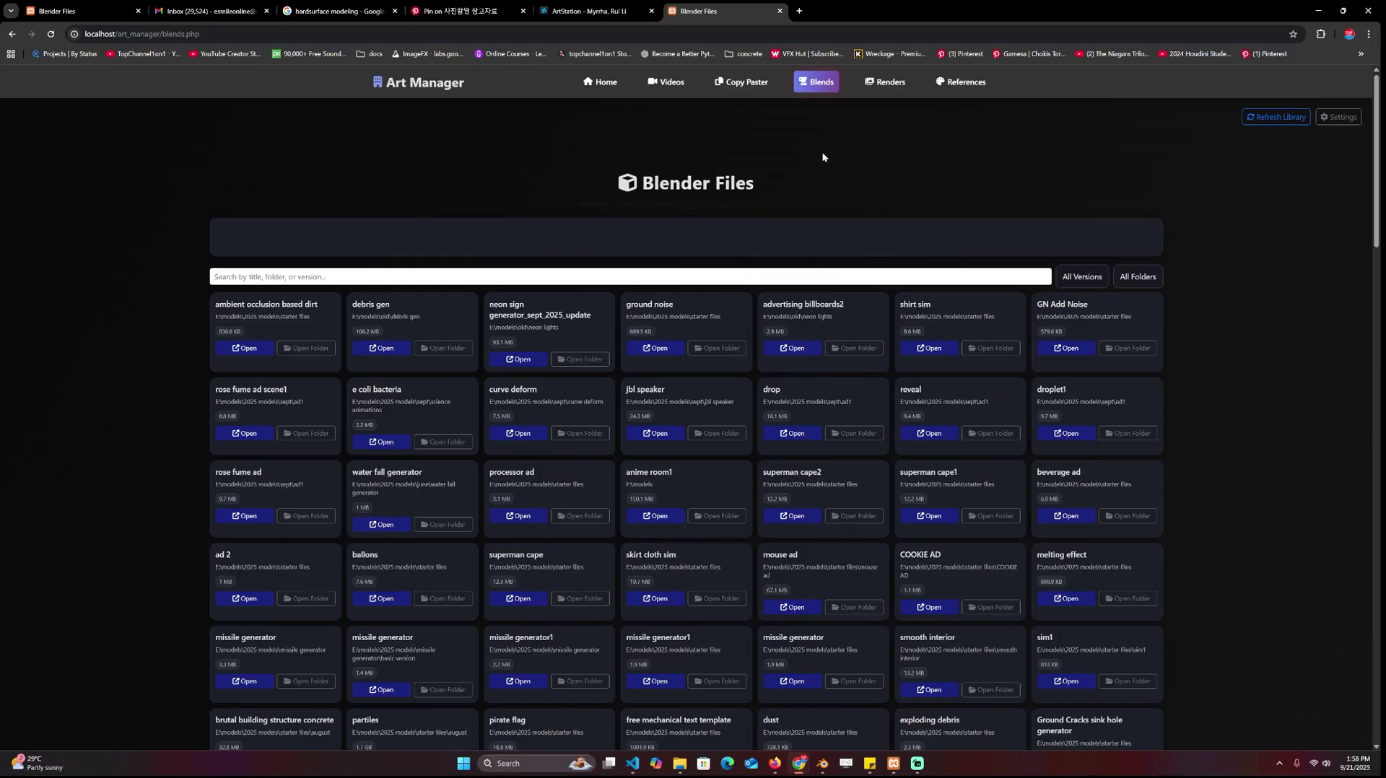
Expand the Blender Files settings, try browsing for the Blender executable, and start adding a folder location.
{"action": "scroll", "coordinate": [1185, 475], "scroll_direction": "down", "scroll_amount": 20}
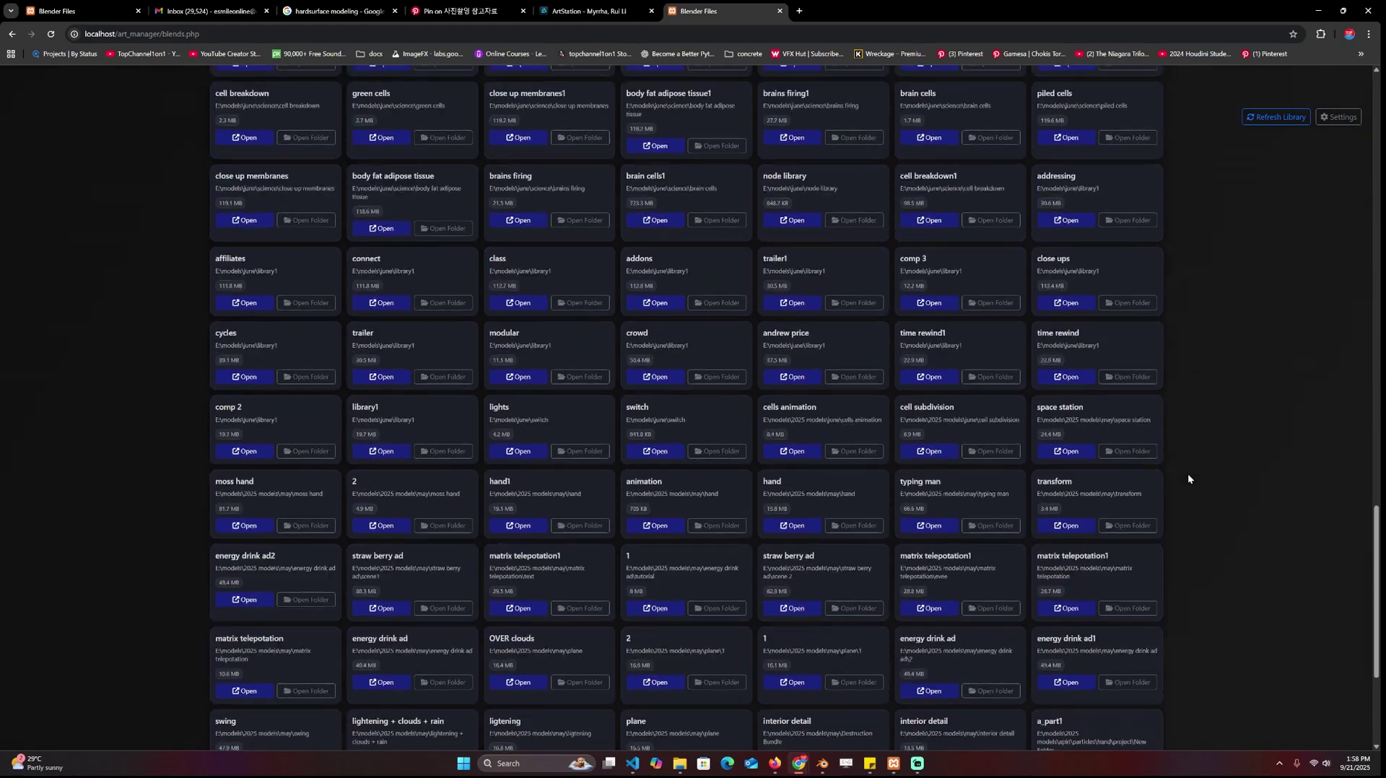
{"action": "scroll", "coordinate": [1188, 473], "scroll_direction": "down", "scroll_amount": 10}
{"action": "scroll", "coordinate": [1016, 240], "scroll_direction": "up", "scroll_amount": 20}
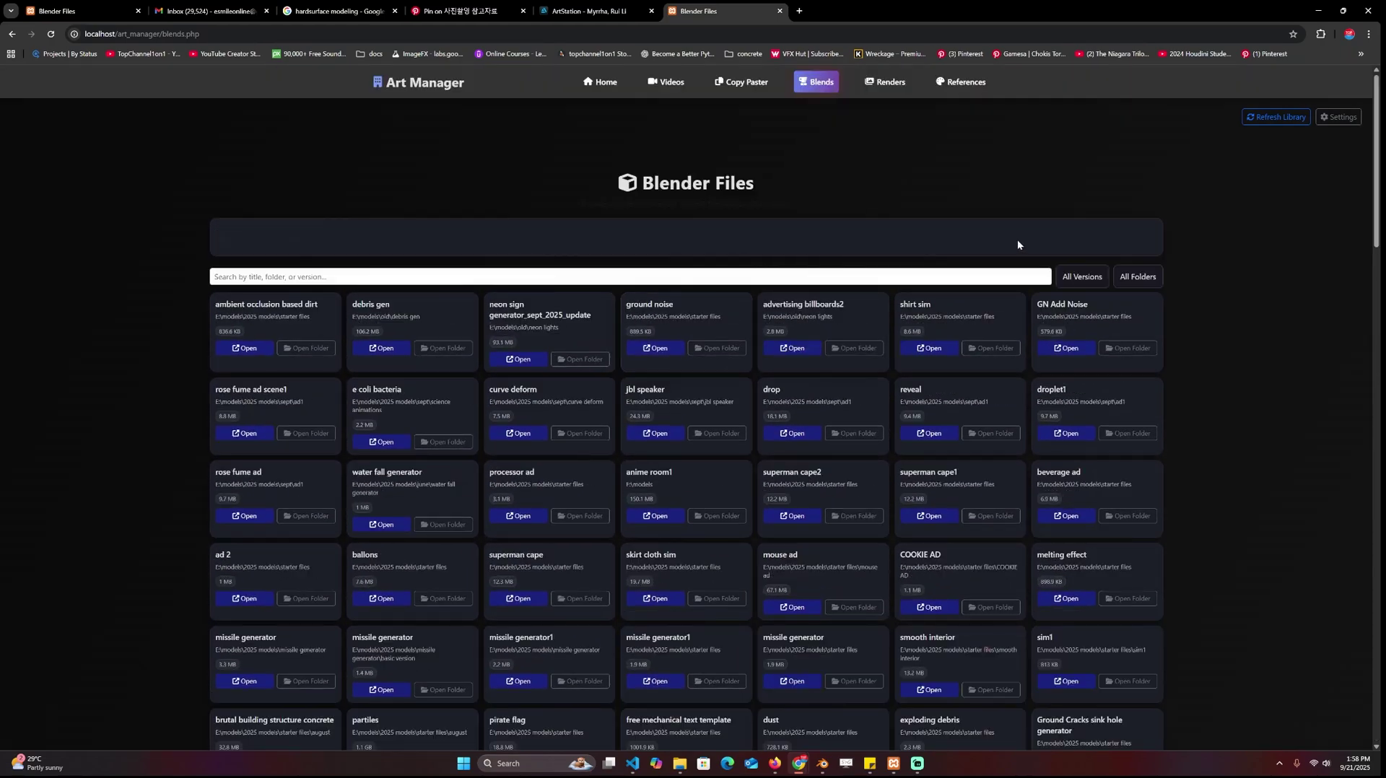
{"action": "left_click", "coordinate": [1339, 119]}
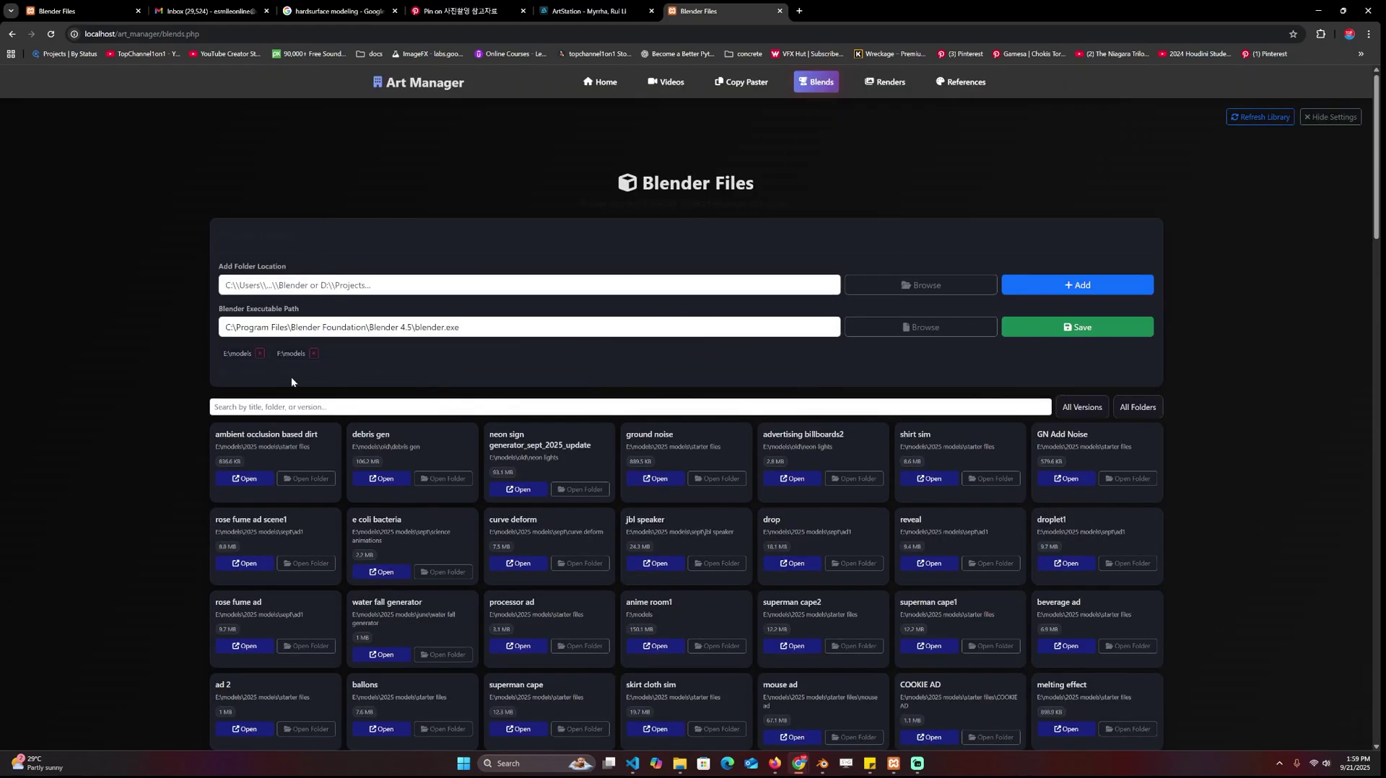
{"action": "left_click", "coordinate": [924, 327]}
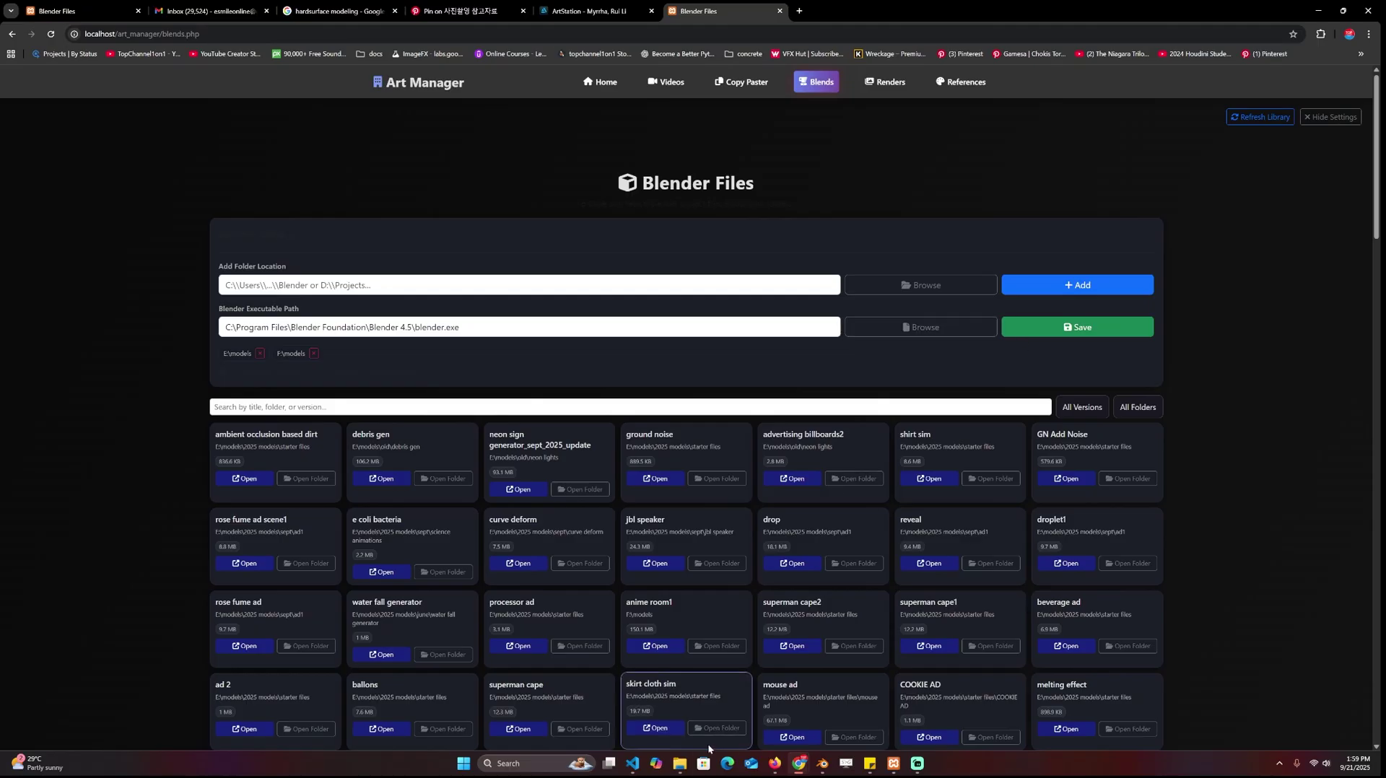
{"action": "key", "text": "alt+F4"}
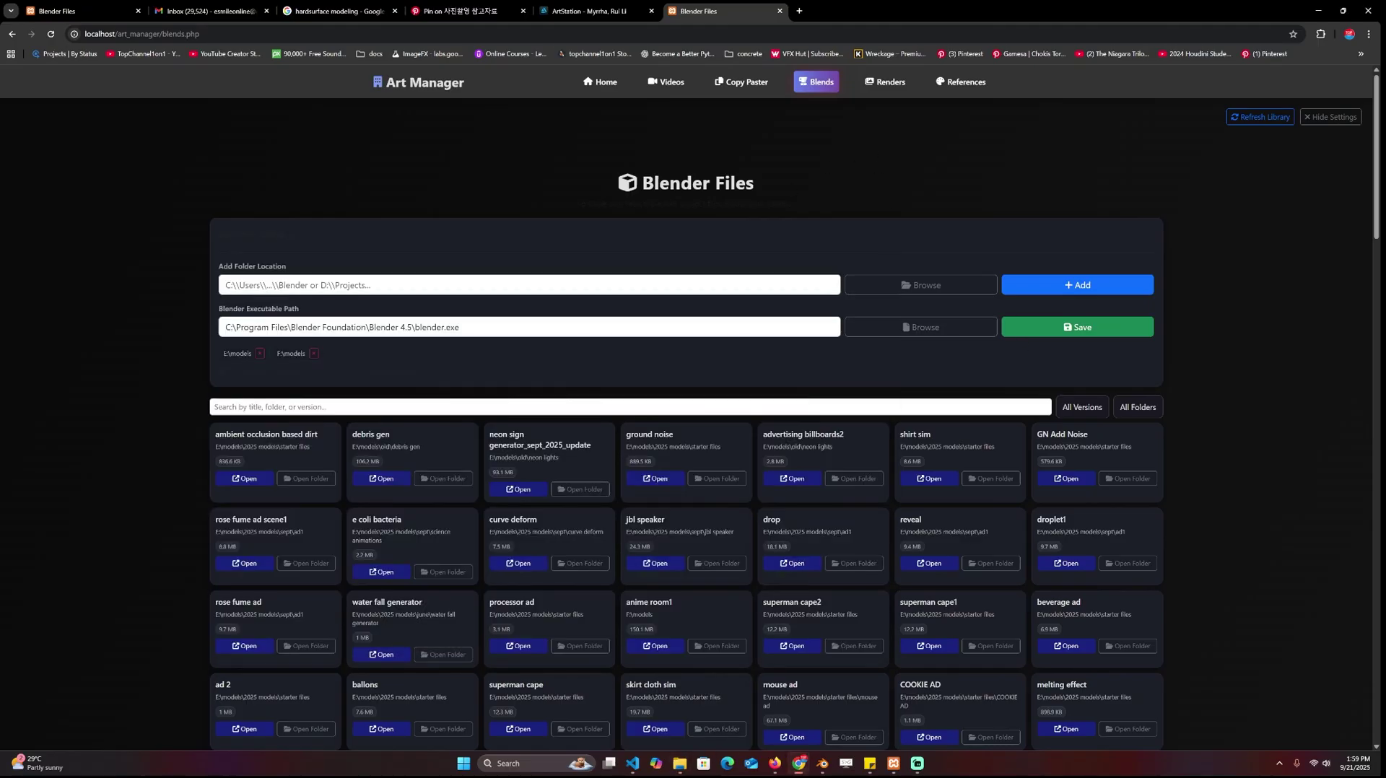
{"action": "left_click", "coordinate": [303, 285]}
Open the jbl speaker project in Blender and orbit closer around the speaker model.
{"action": "left_click", "coordinate": [390, 395]}
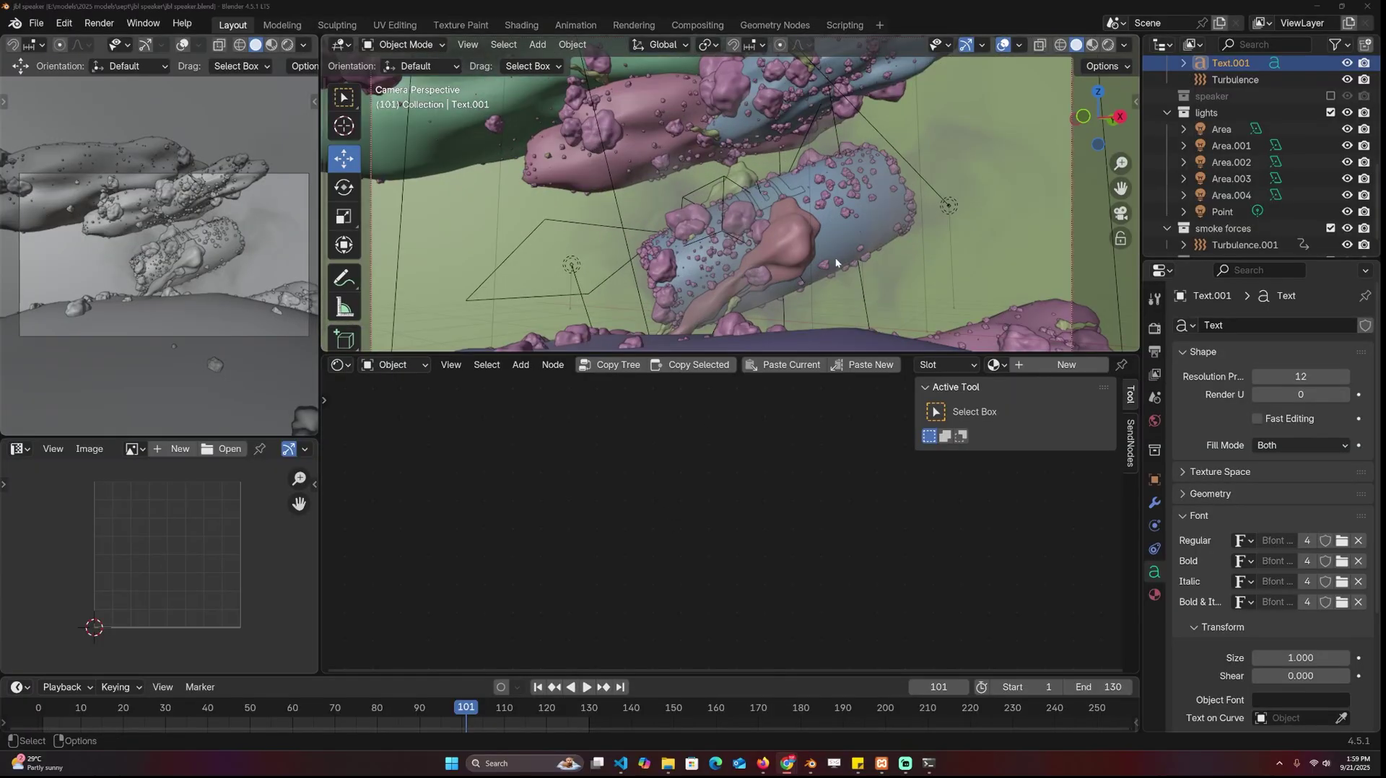
{"action": "left_click_drag", "start_coordinate": [722, 260], "coordinate": [729, 274]}
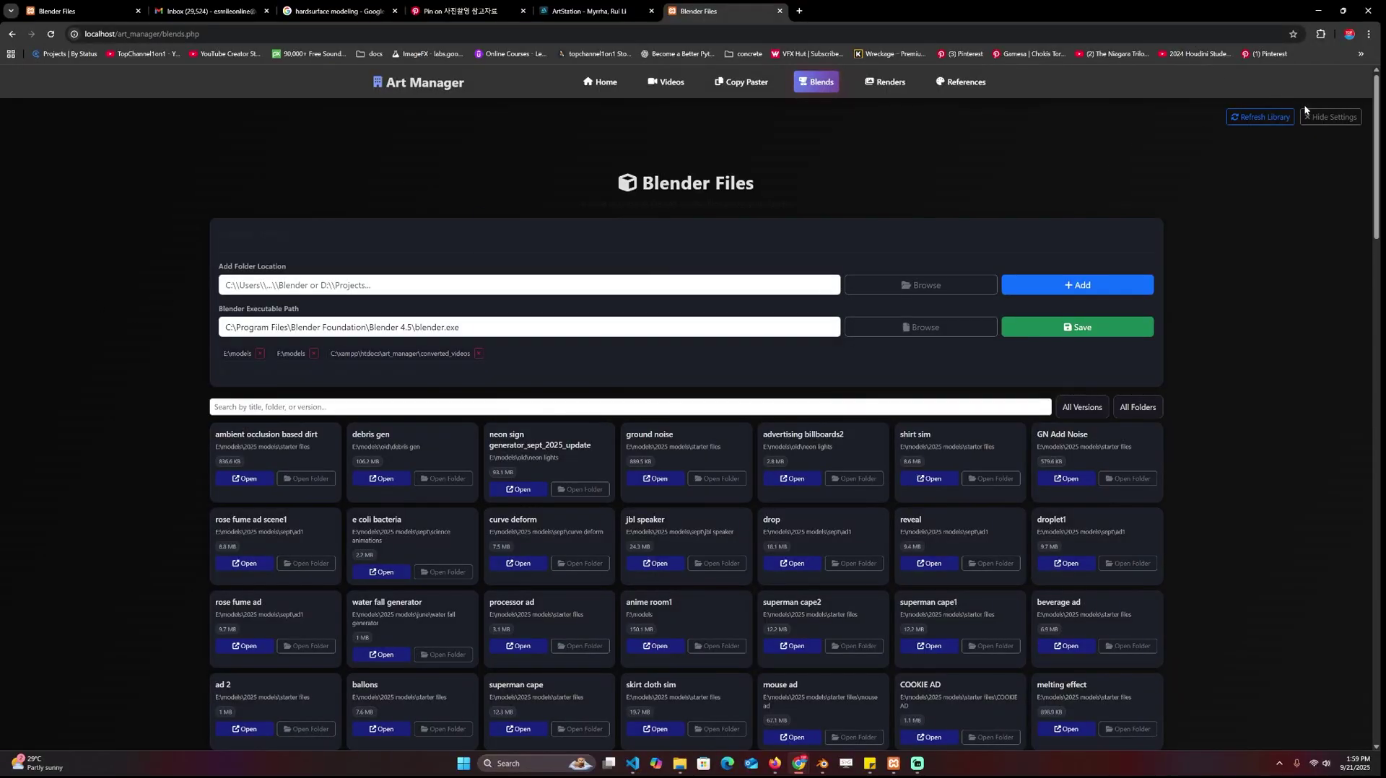
Hide the settings panel and search the Blender files for 'debris'.
{"action": "left_click", "coordinate": [1329, 117]}
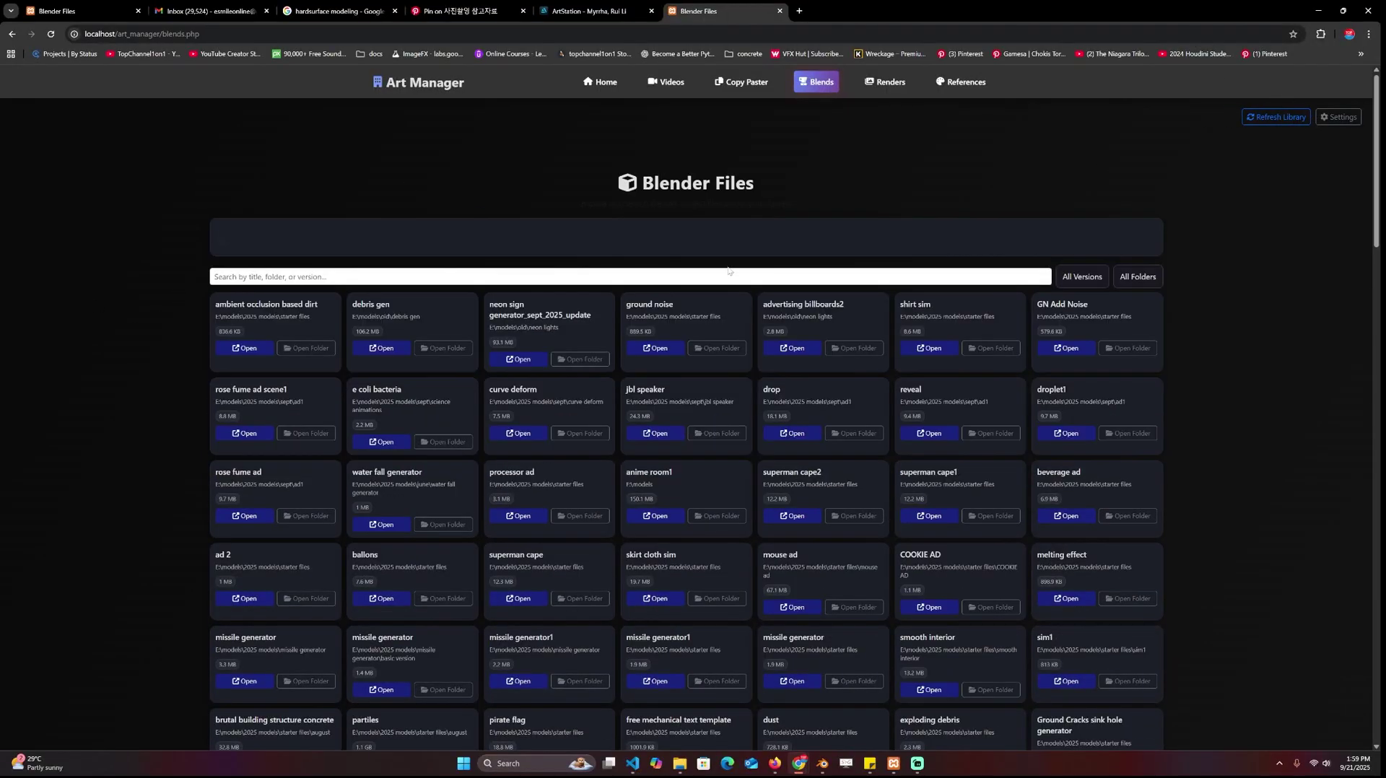
{"action": "left_click", "coordinate": [215, 276]}
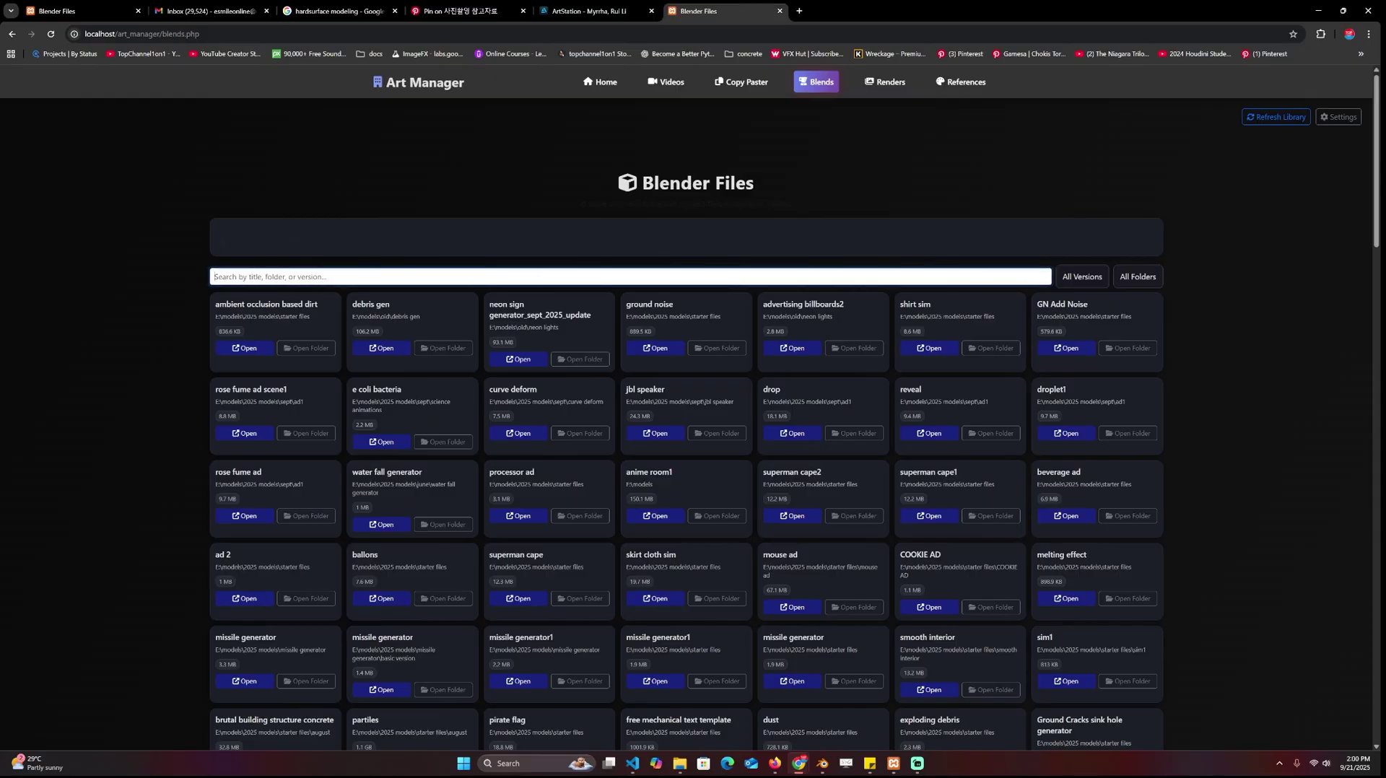
{"action": "type", "text": "debr"}
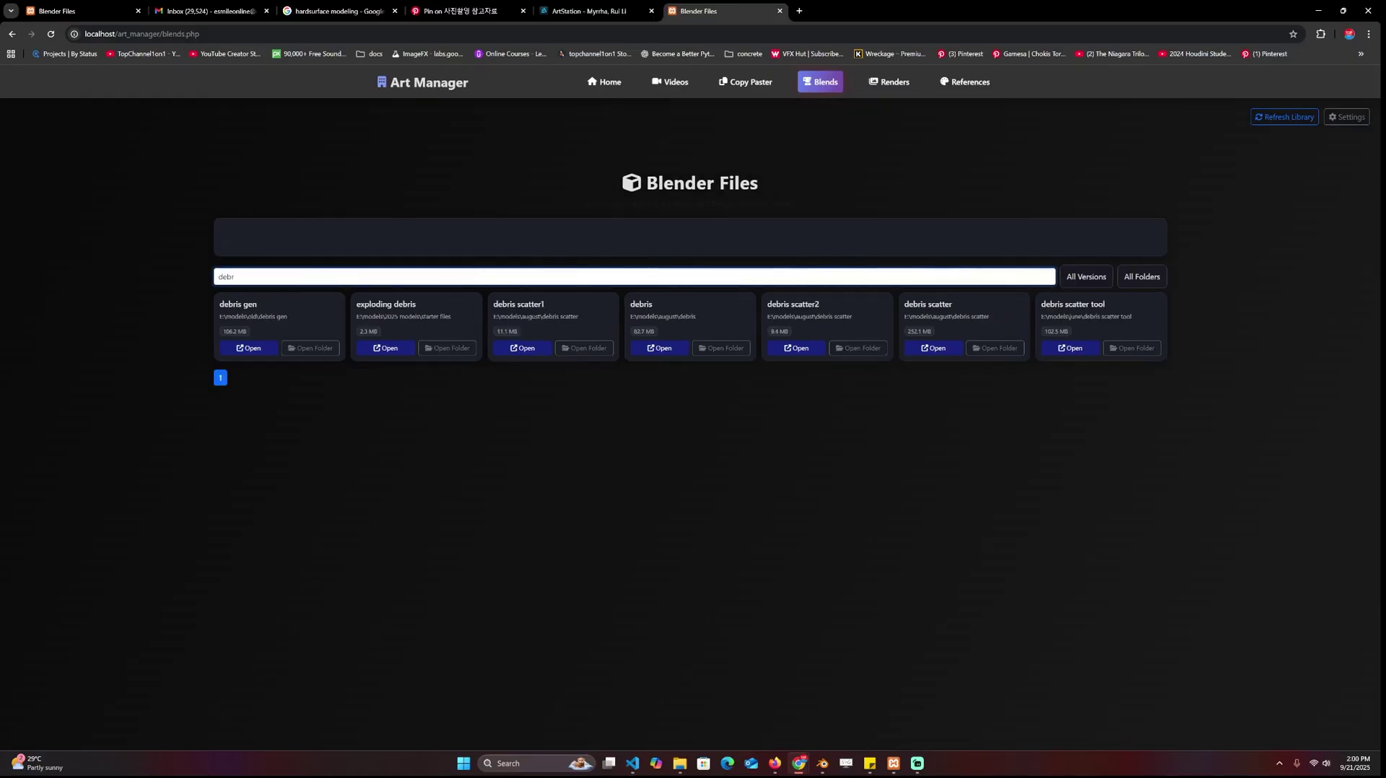
{"action": "type", "text": "is"}
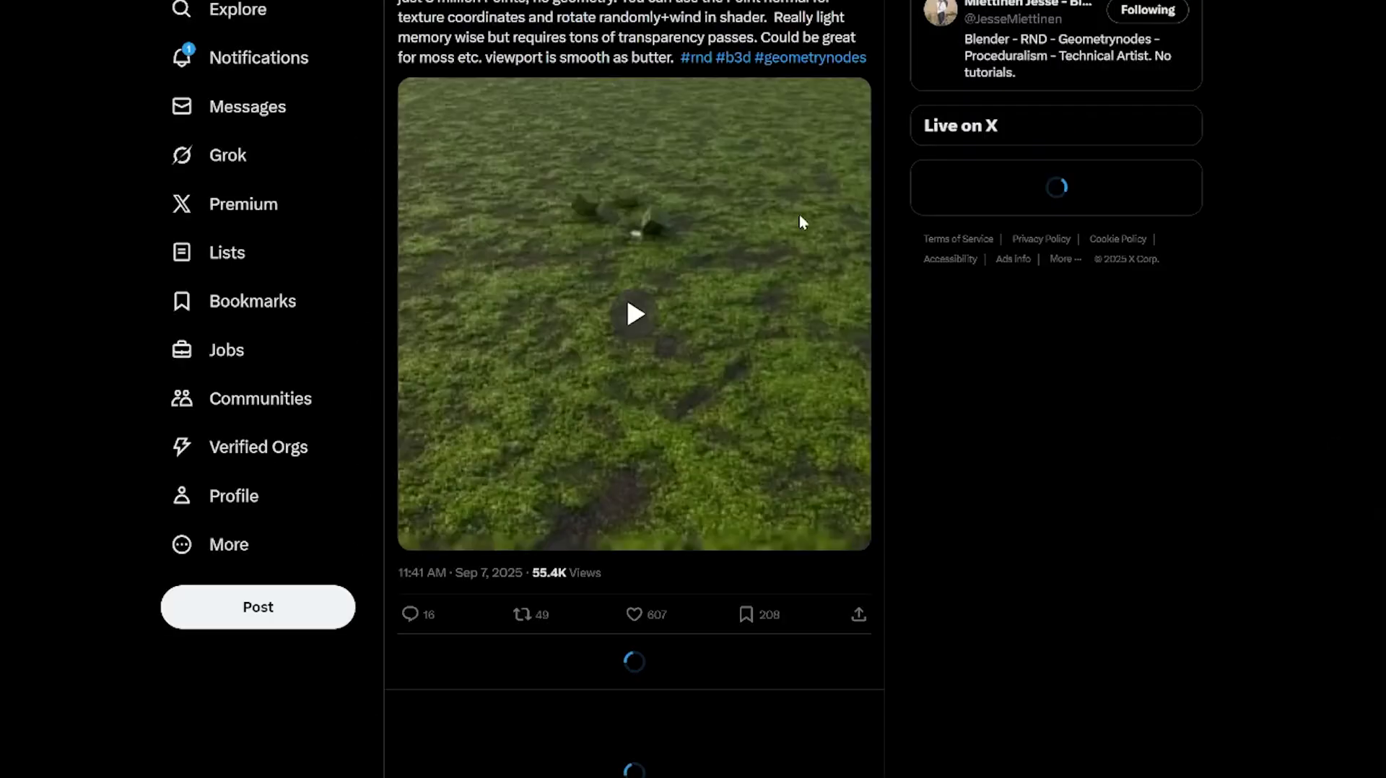
Close the X geometry-nodes post with Ctrl+W to return to Art Manager.
{"action": "key", "text": "ctrl+w"}
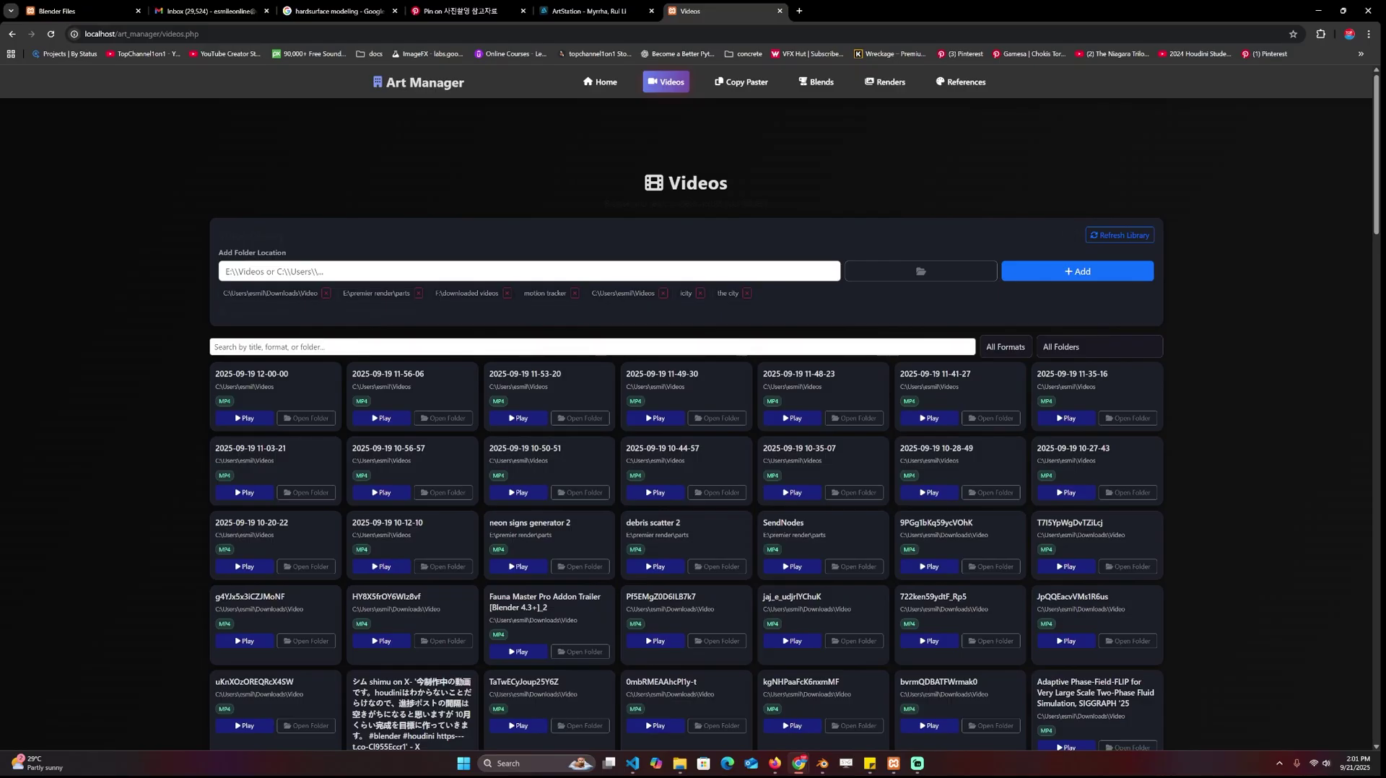
Try the video Add Folder Location field, then focus the Videos library search bar.
{"action": "left_click", "coordinate": [387, 264]}
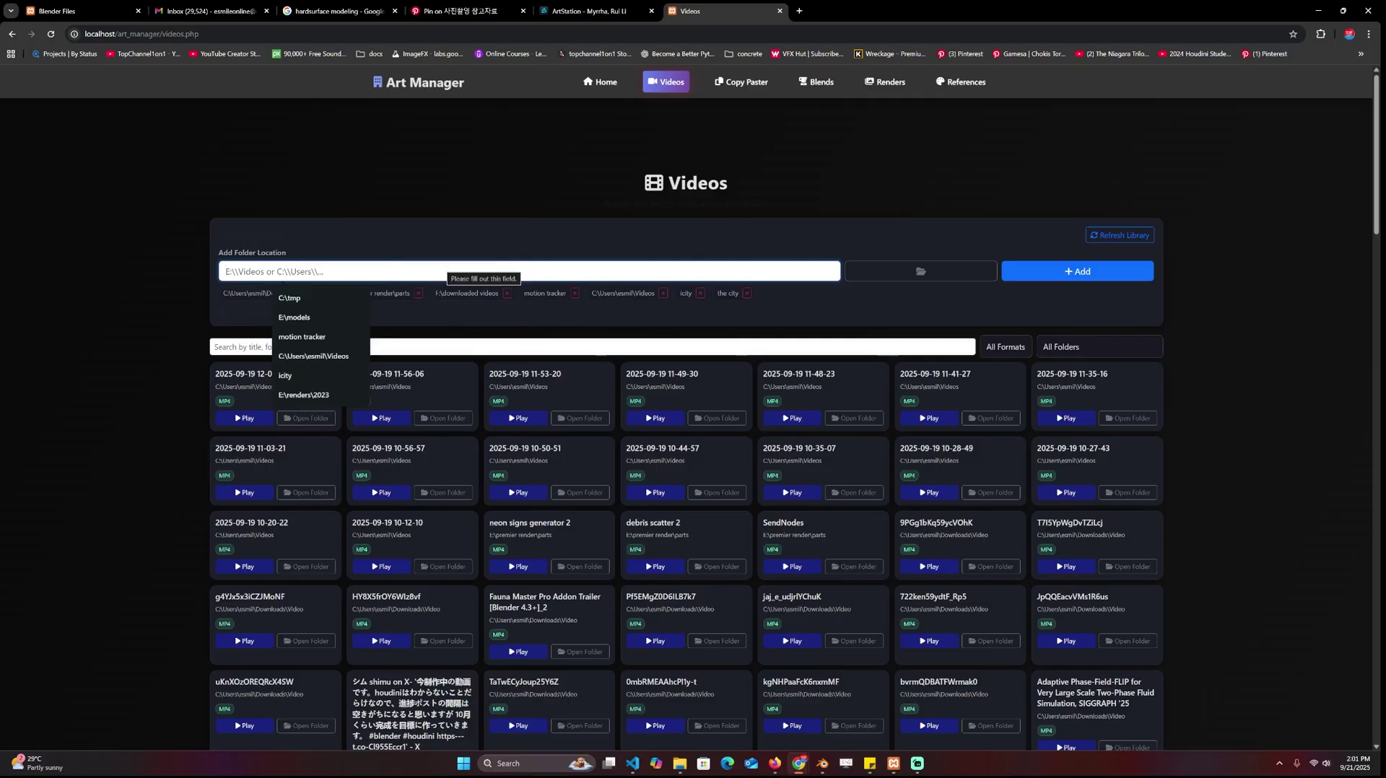
{"action": "left_click", "coordinate": [454, 334]}
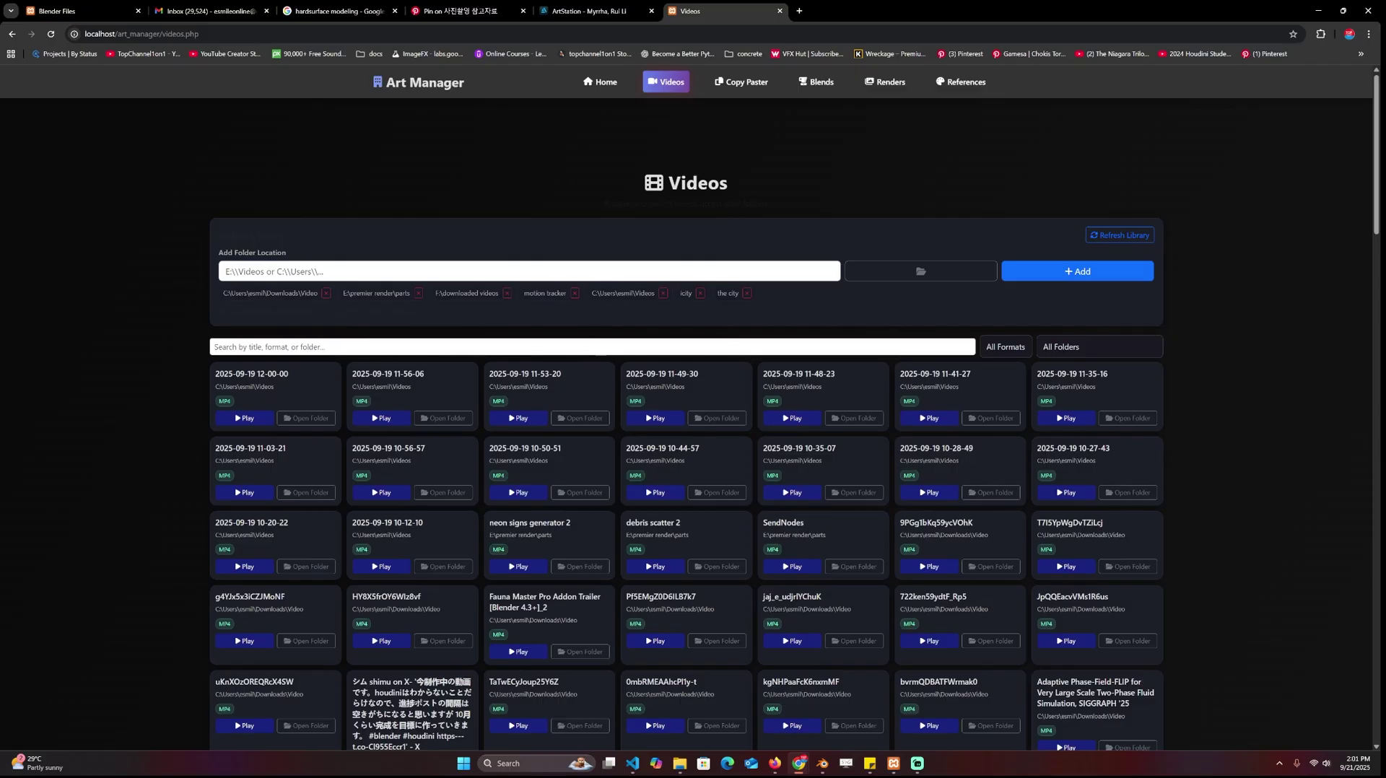
{"action": "left_click", "coordinate": [215, 346]}
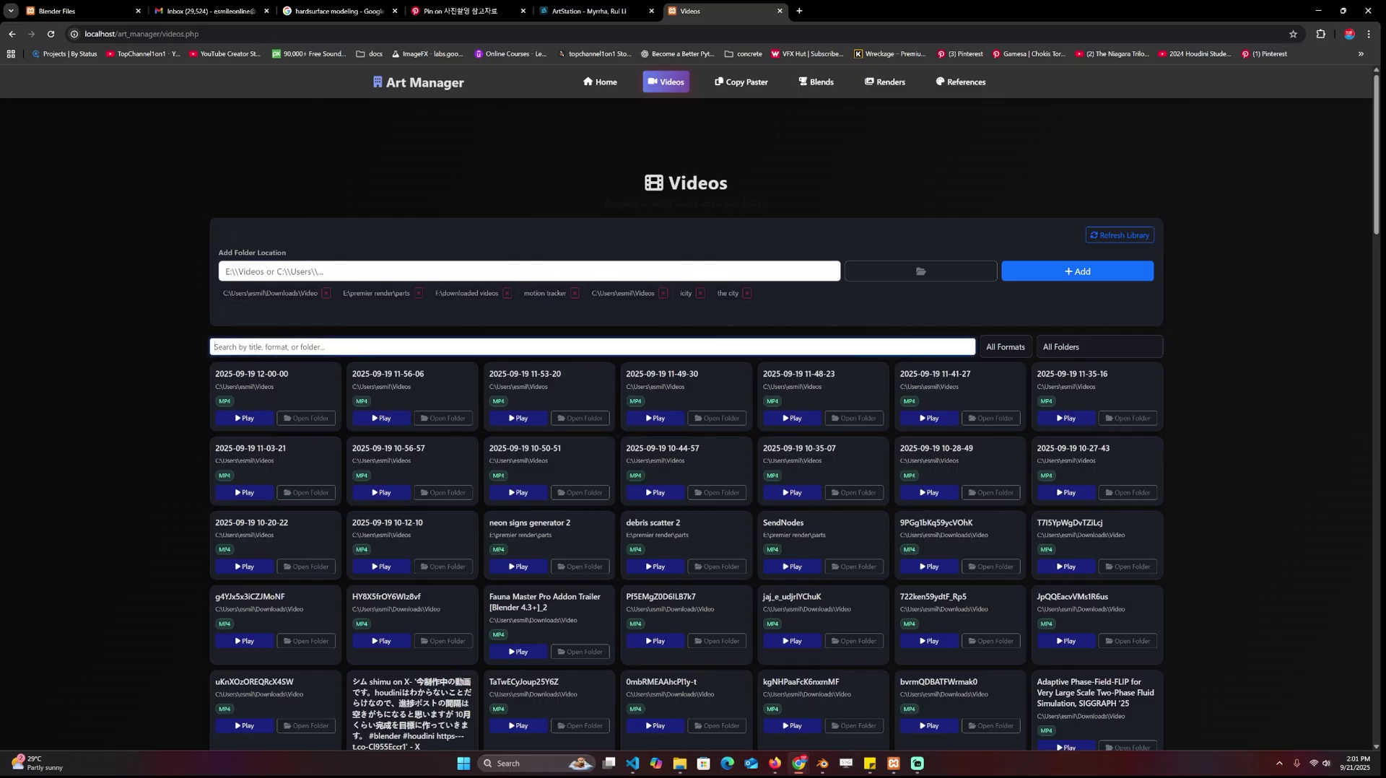
Search the videos for 'ble' and play the Fauna Master Pro Addon Trailer, then close it.
{"action": "type", "text": "blend"}
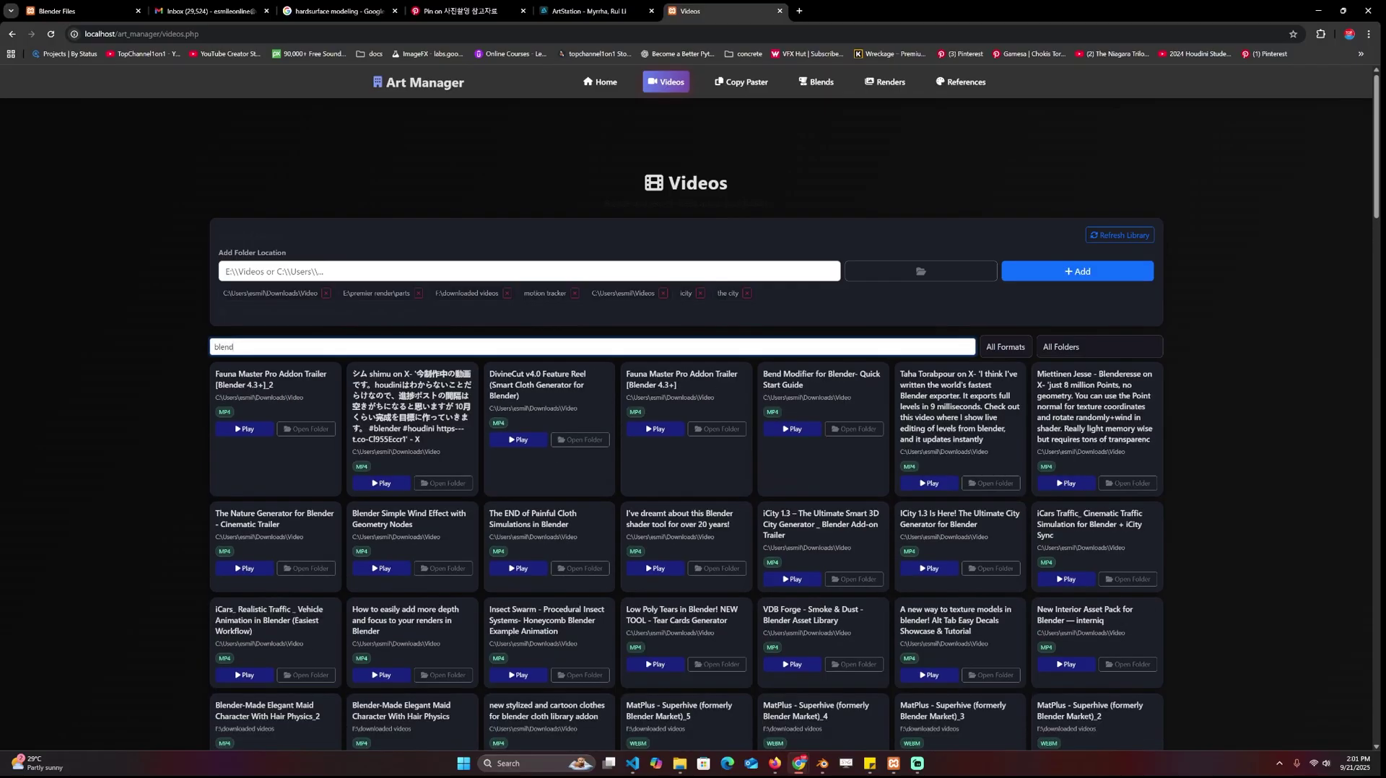
{"action": "scroll", "coordinate": [1028, 459], "scroll_direction": "down", "scroll_amount": 8}
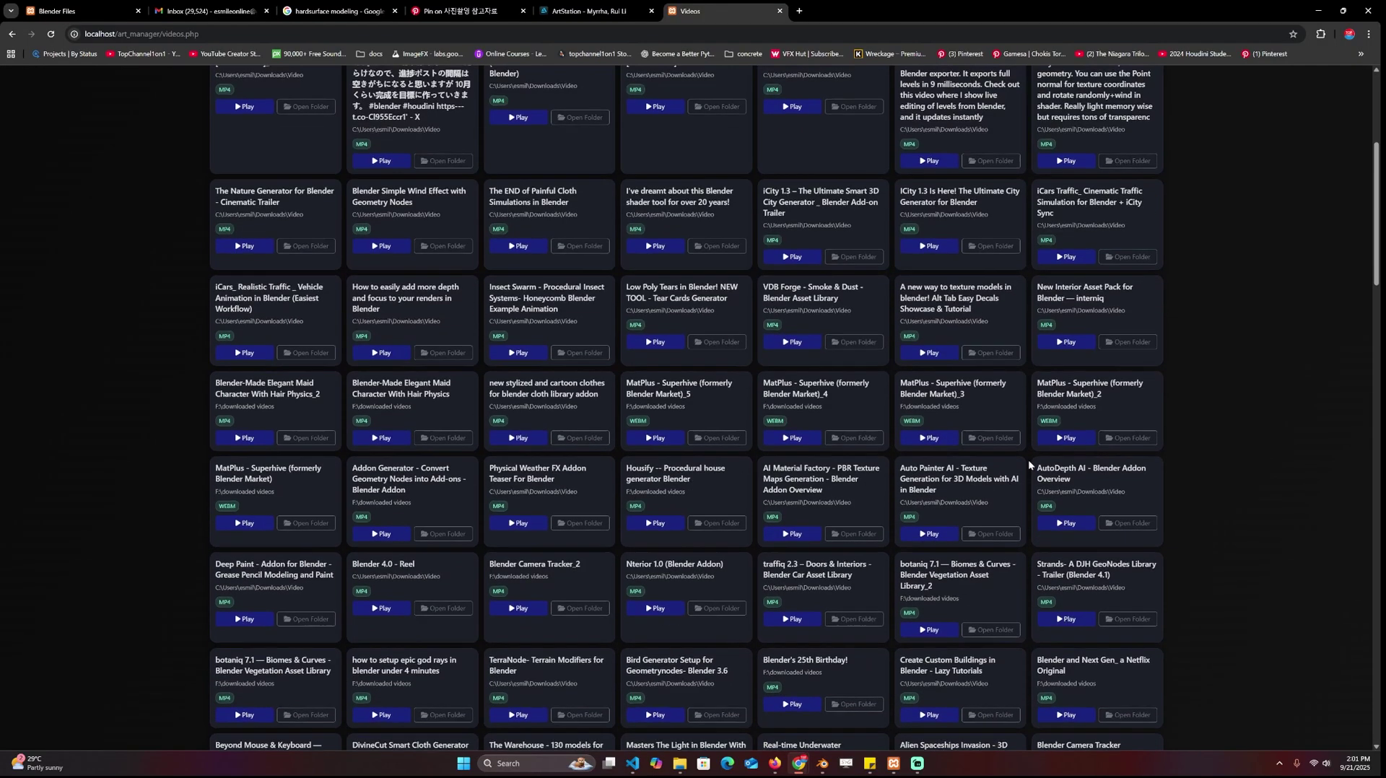
{"action": "scroll", "coordinate": [960, 459], "scroll_direction": "up", "scroll_amount": 8}
{"action": "scroll", "coordinate": [960, 459], "scroll_direction": "down", "scroll_amount": 10}
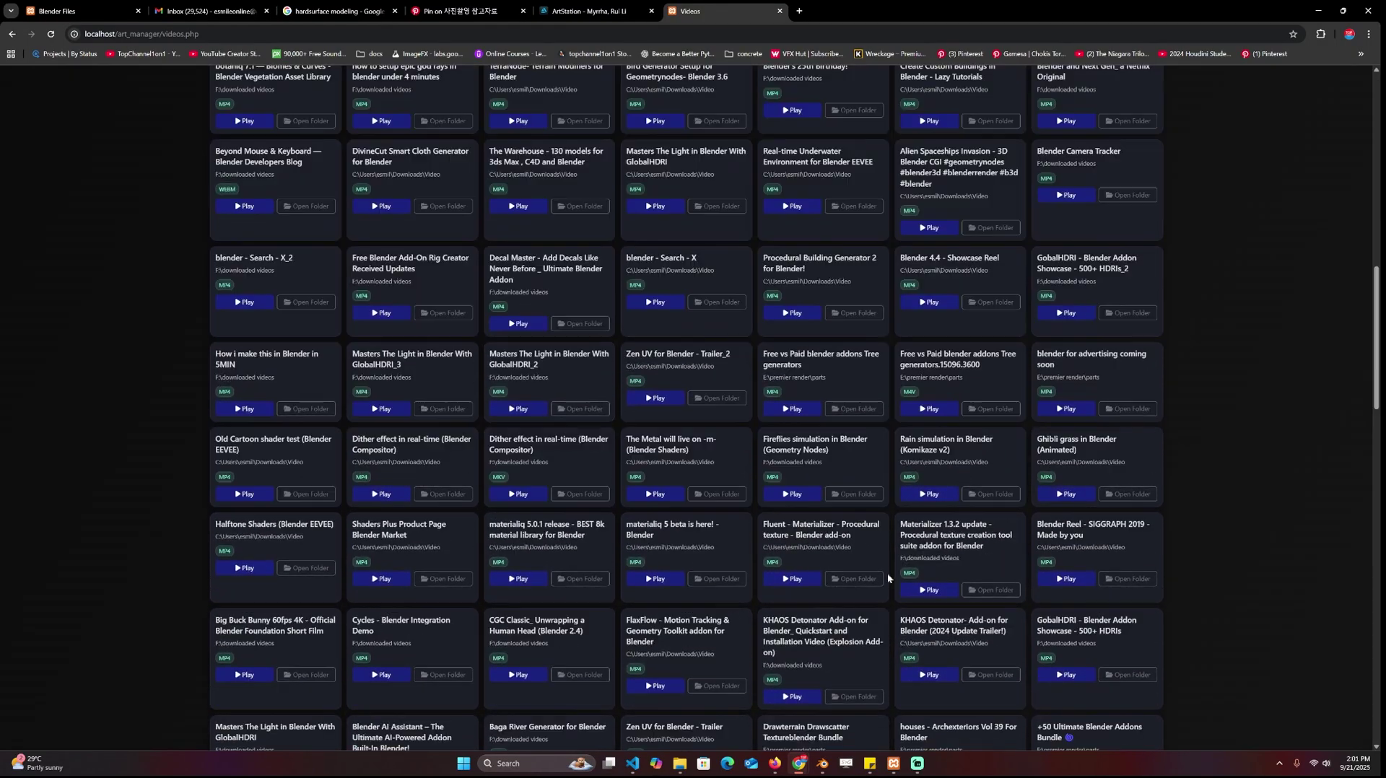
{"action": "scroll", "coordinate": [644, 476], "scroll_direction": "up", "scroll_amount": 3}
{"action": "scroll", "coordinate": [645, 476], "scroll_direction": "up", "scroll_amount": 7}
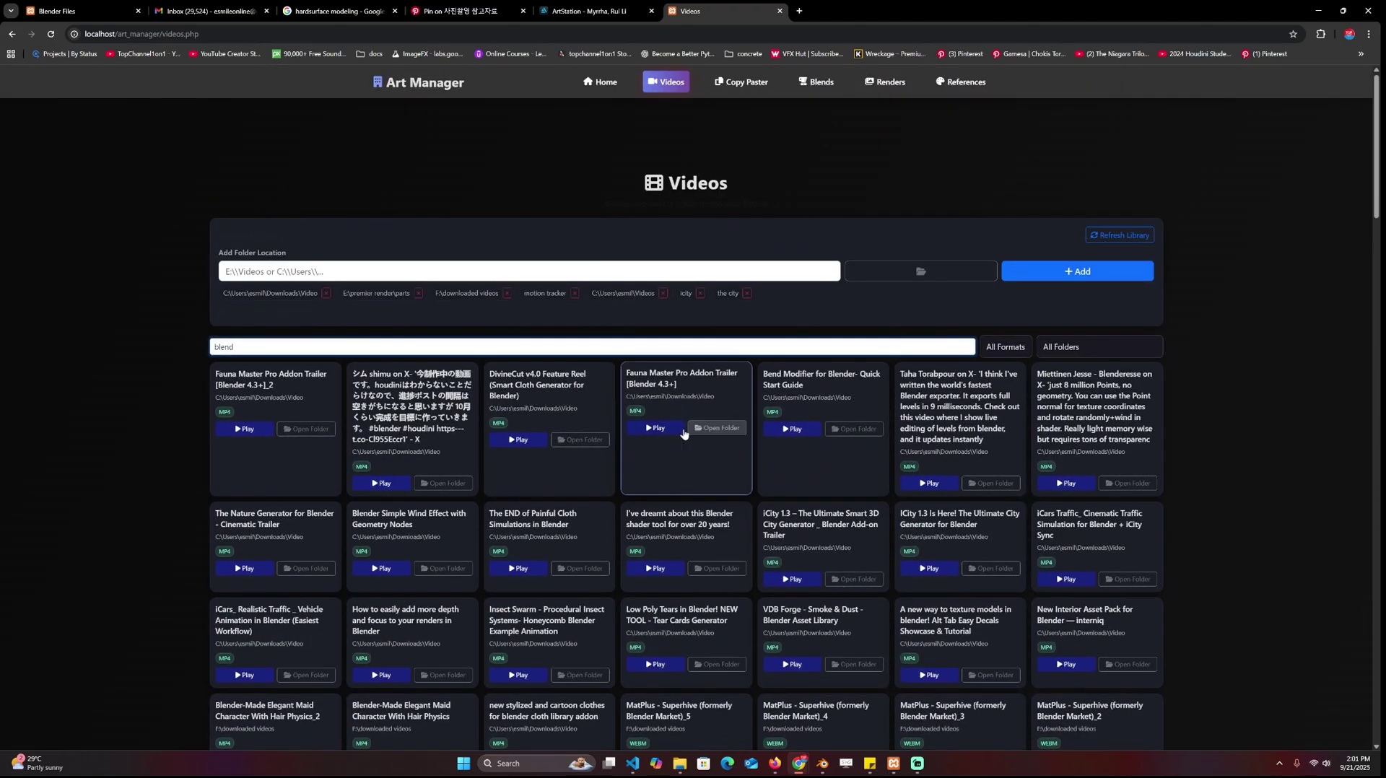
{"action": "scroll", "coordinate": [631, 448], "scroll_direction": "down", "scroll_amount": 1}
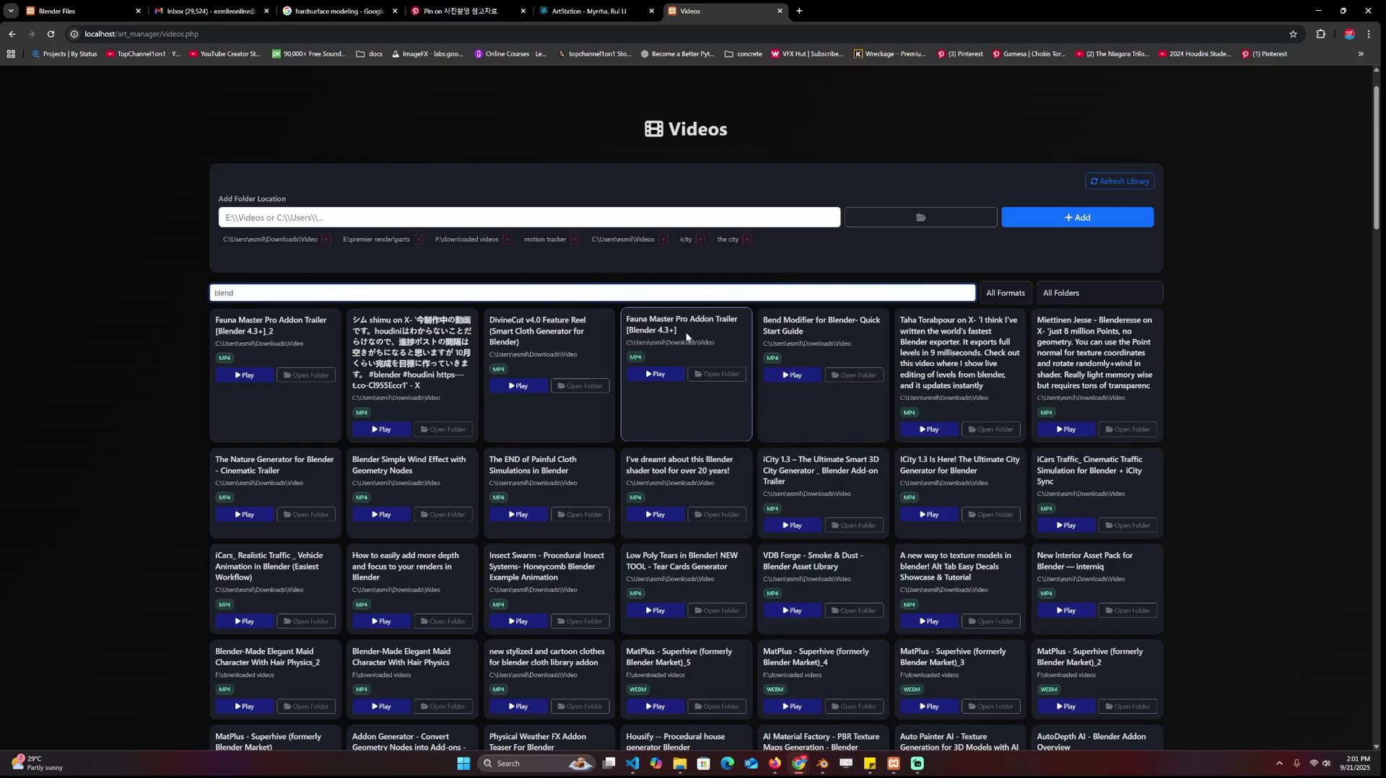
{"action": "left_click", "coordinate": [655, 373]}
{"action": "scroll", "coordinate": [742, 426], "scroll_direction": "down", "scroll_amount": 2}
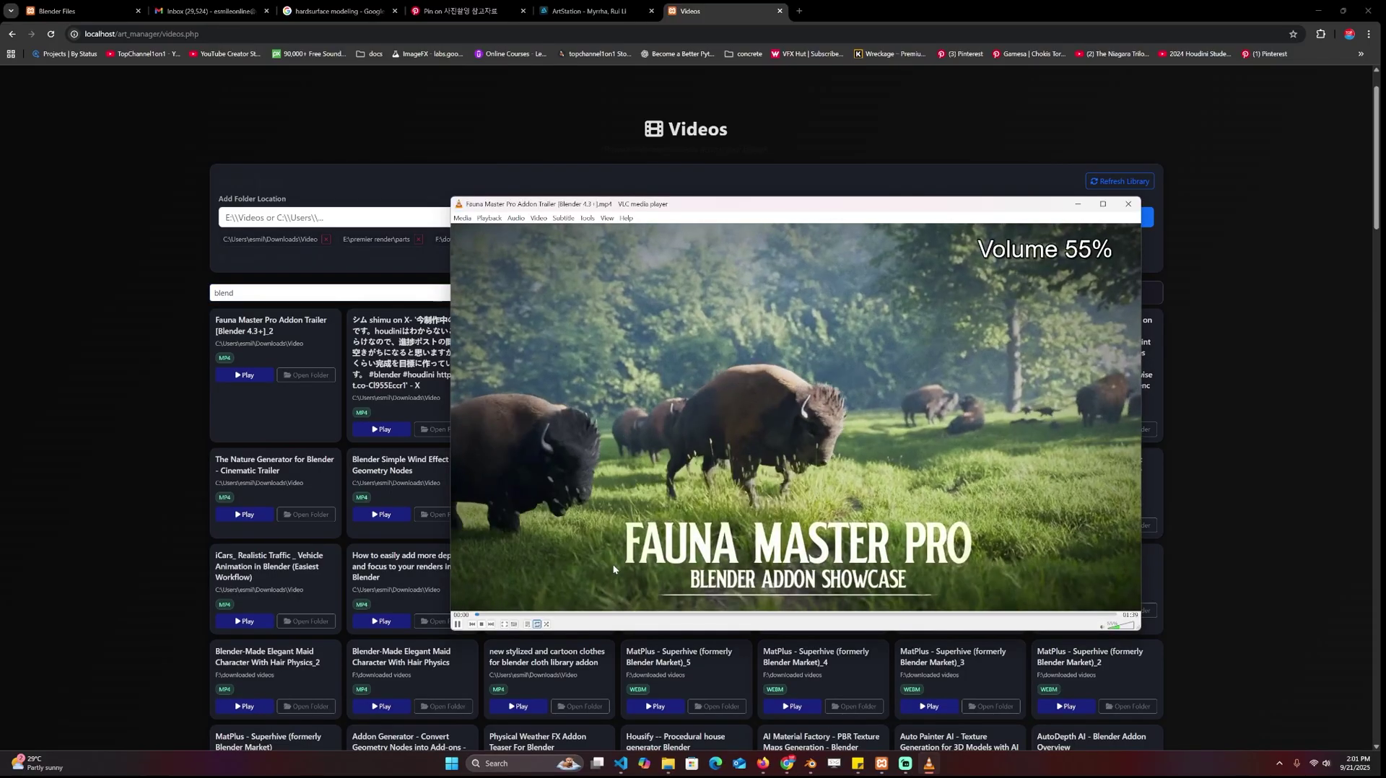
{"action": "left_click", "coordinate": [1129, 204]}
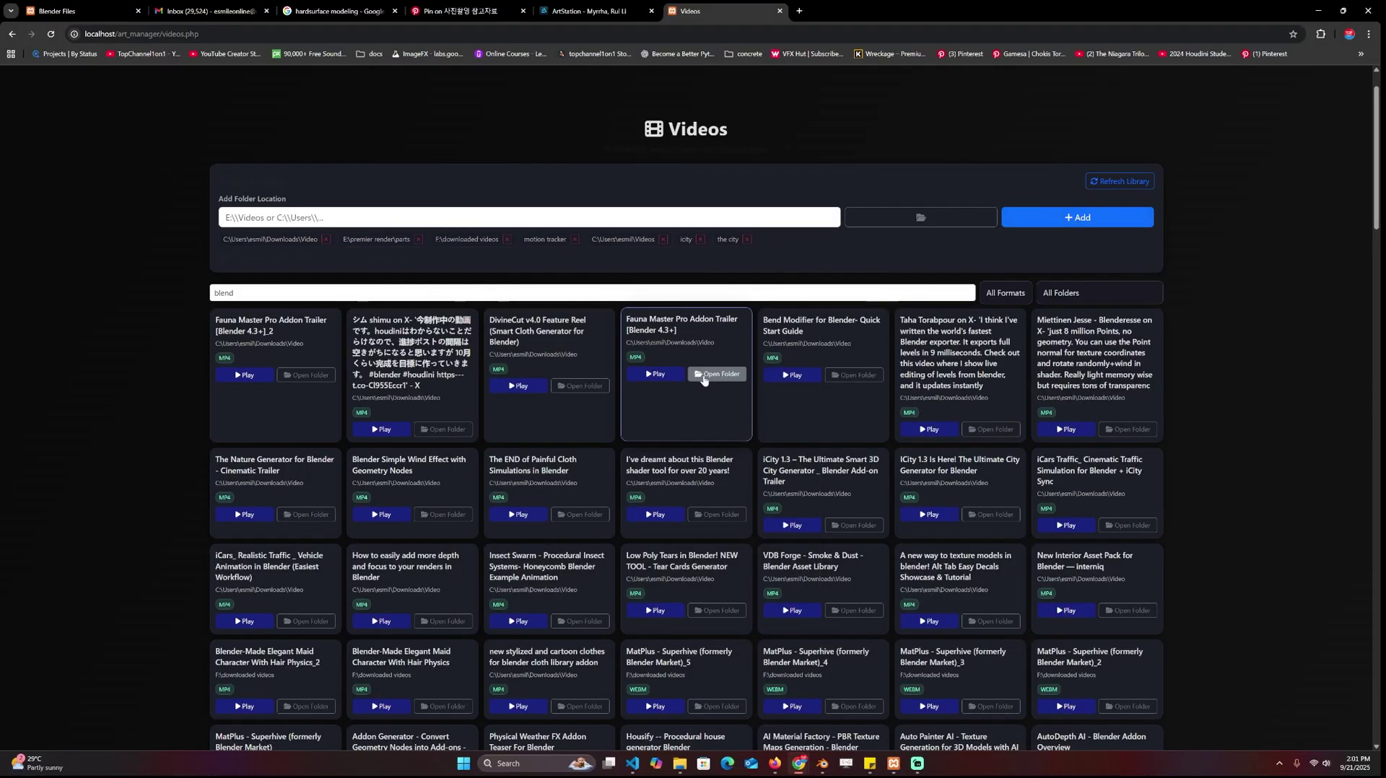
Play the Fauna trailer again from its Video folder, then close the folder window.
{"action": "mouse_move", "coordinate": [677, 766]}
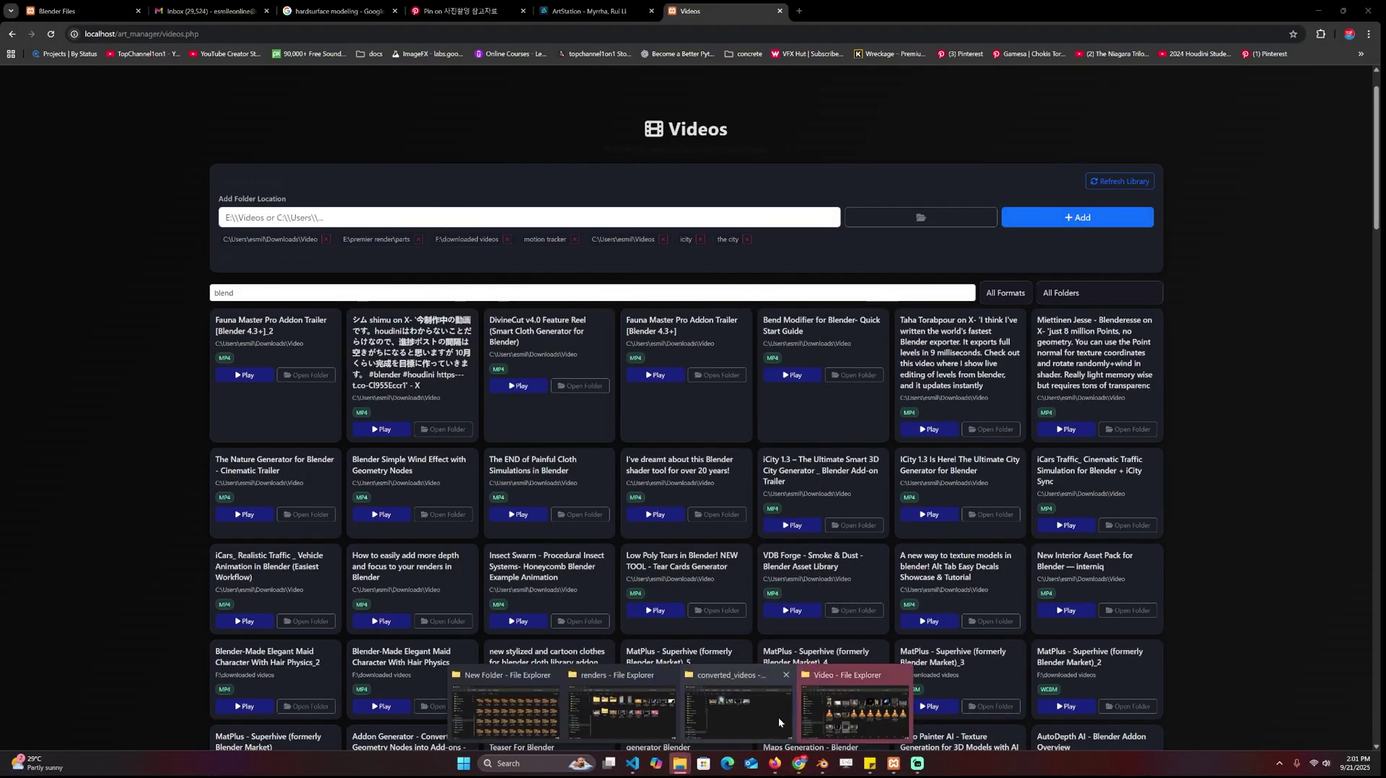
{"action": "left_click", "coordinate": [778, 717]}
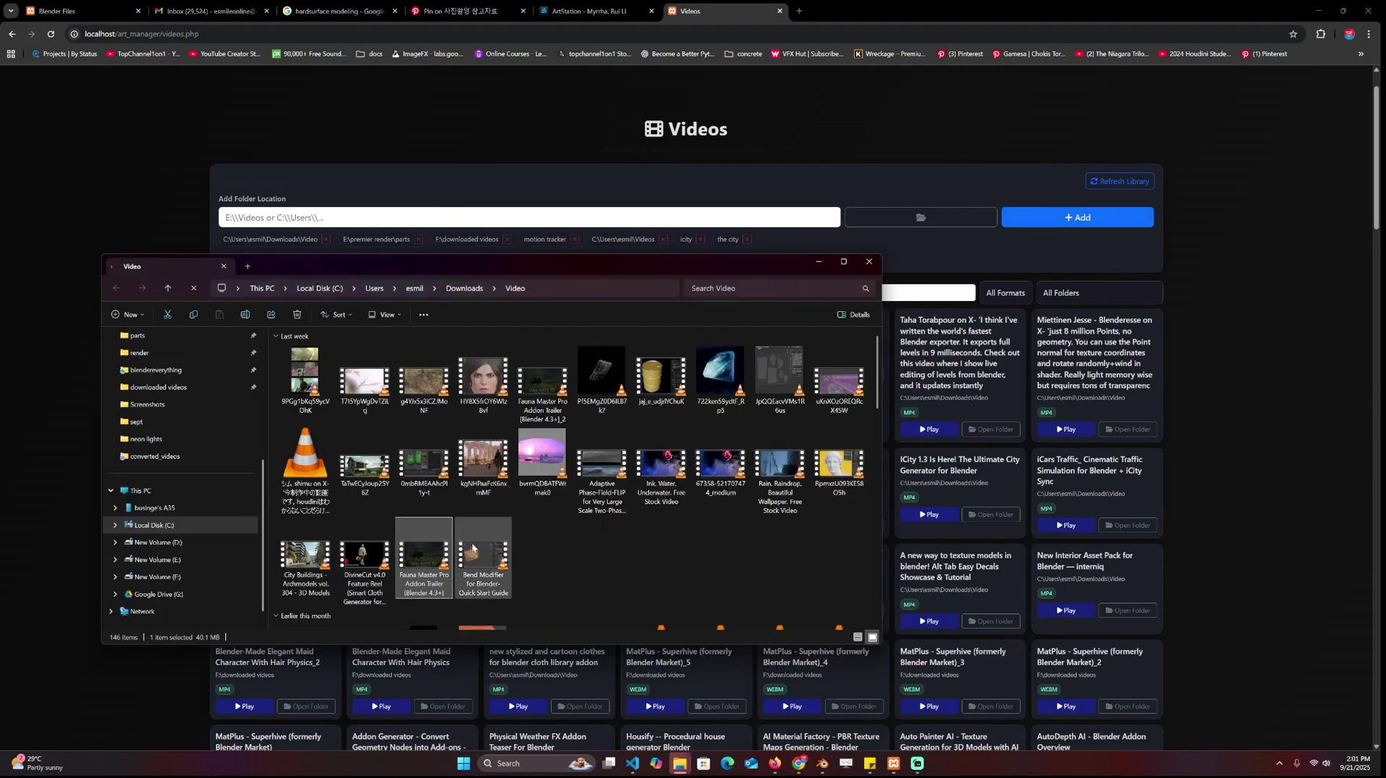
{"action": "double_click", "coordinate": [424, 560]}
{"action": "left_click", "coordinate": [1129, 204]}
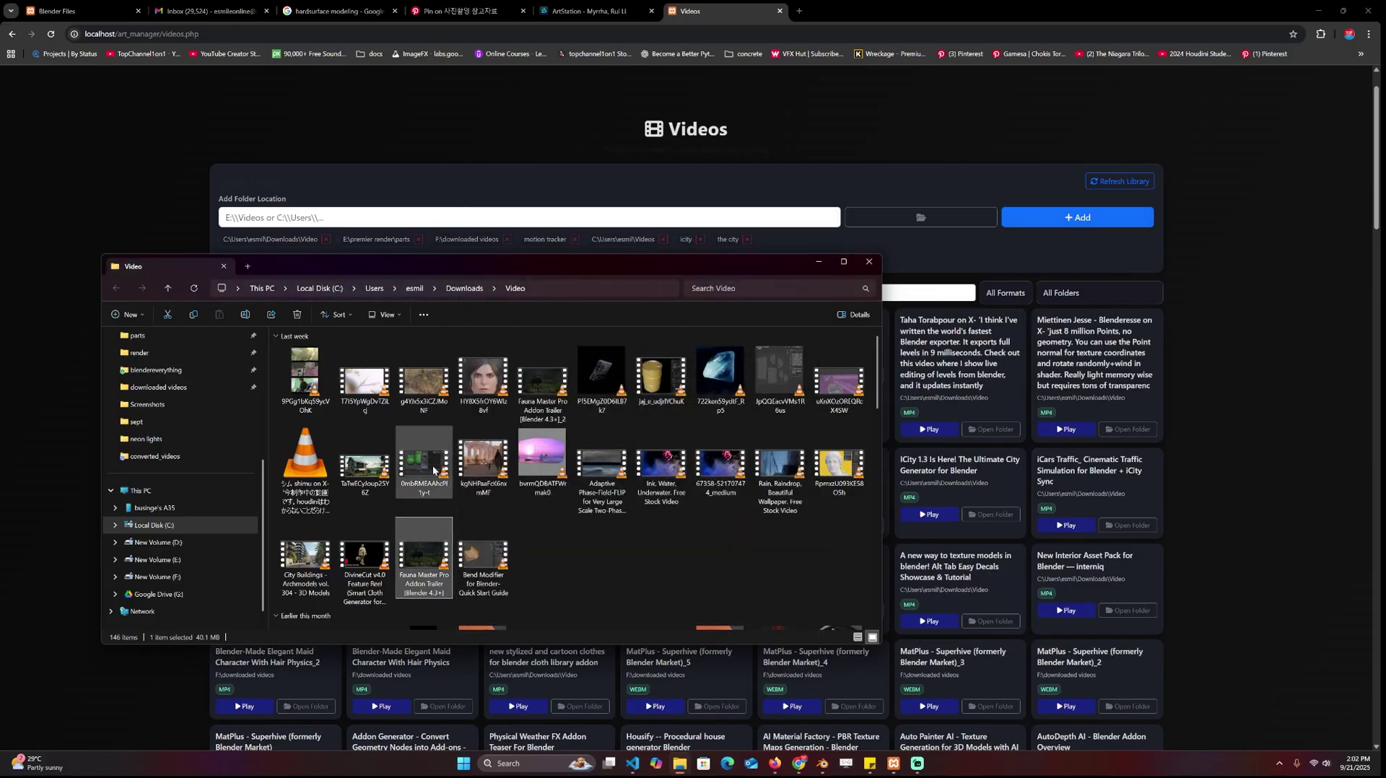
{"action": "left_click", "coordinate": [868, 262]}
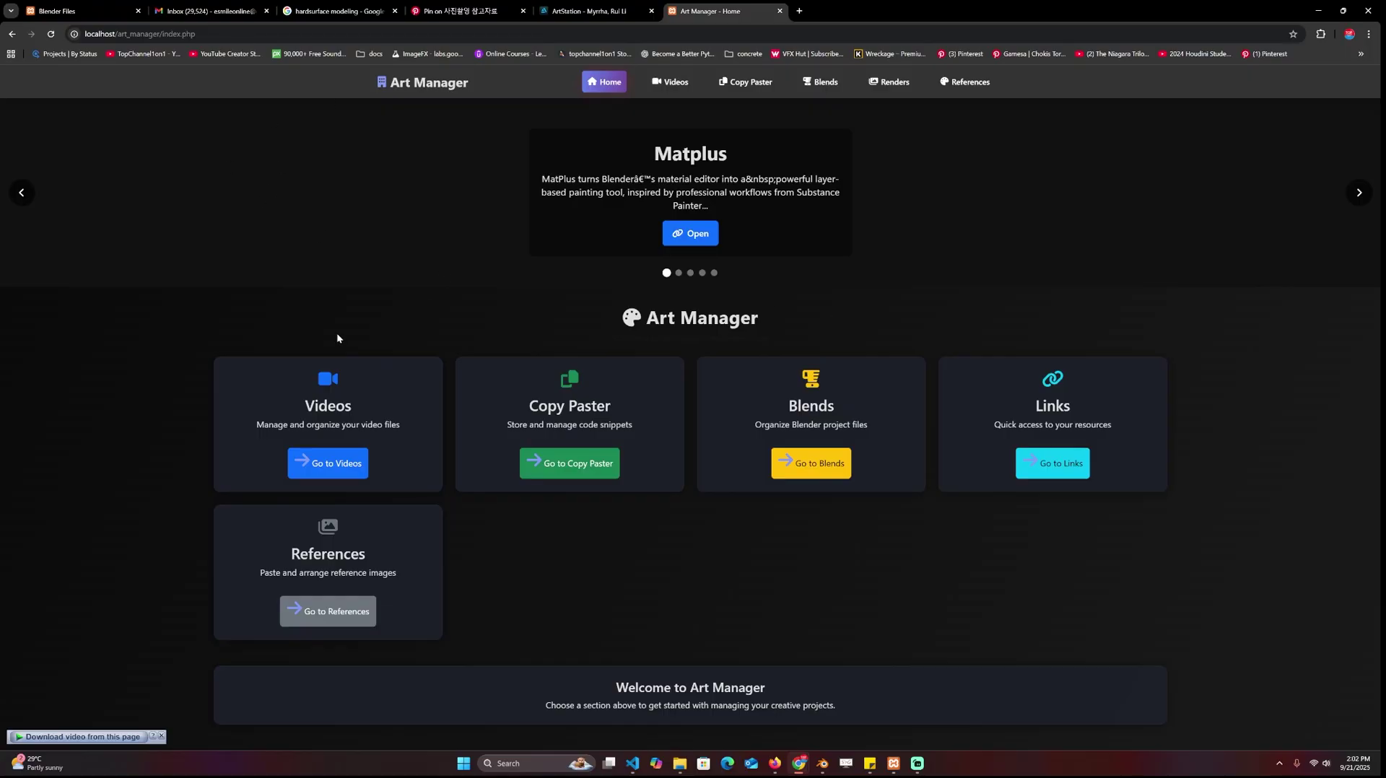
Open a new tab and go to the XAMPP download site.
{"action": "left_click", "coordinate": [798, 11]}
{"action": "type", "text": "x"}
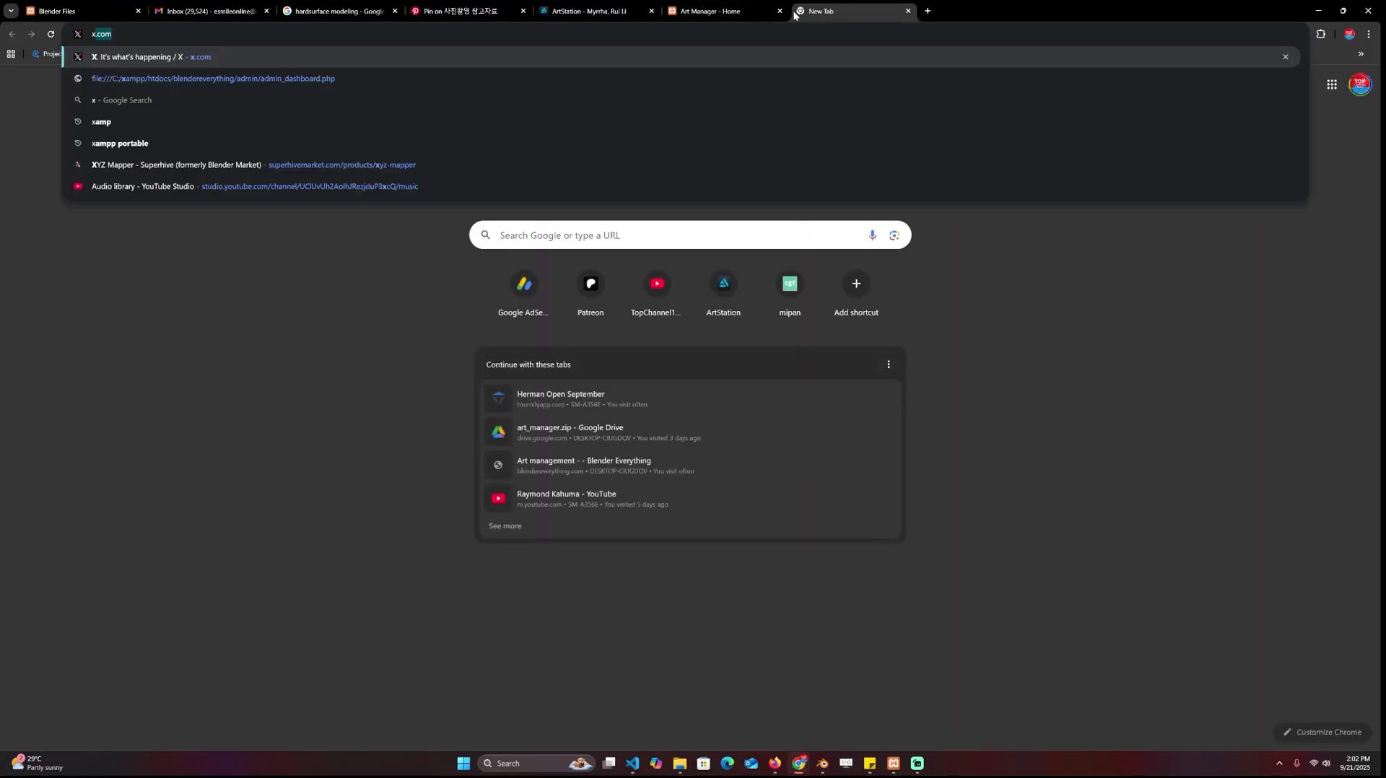
{"action": "type", "text": "amp"}
{"action": "key", "text": "Return"}
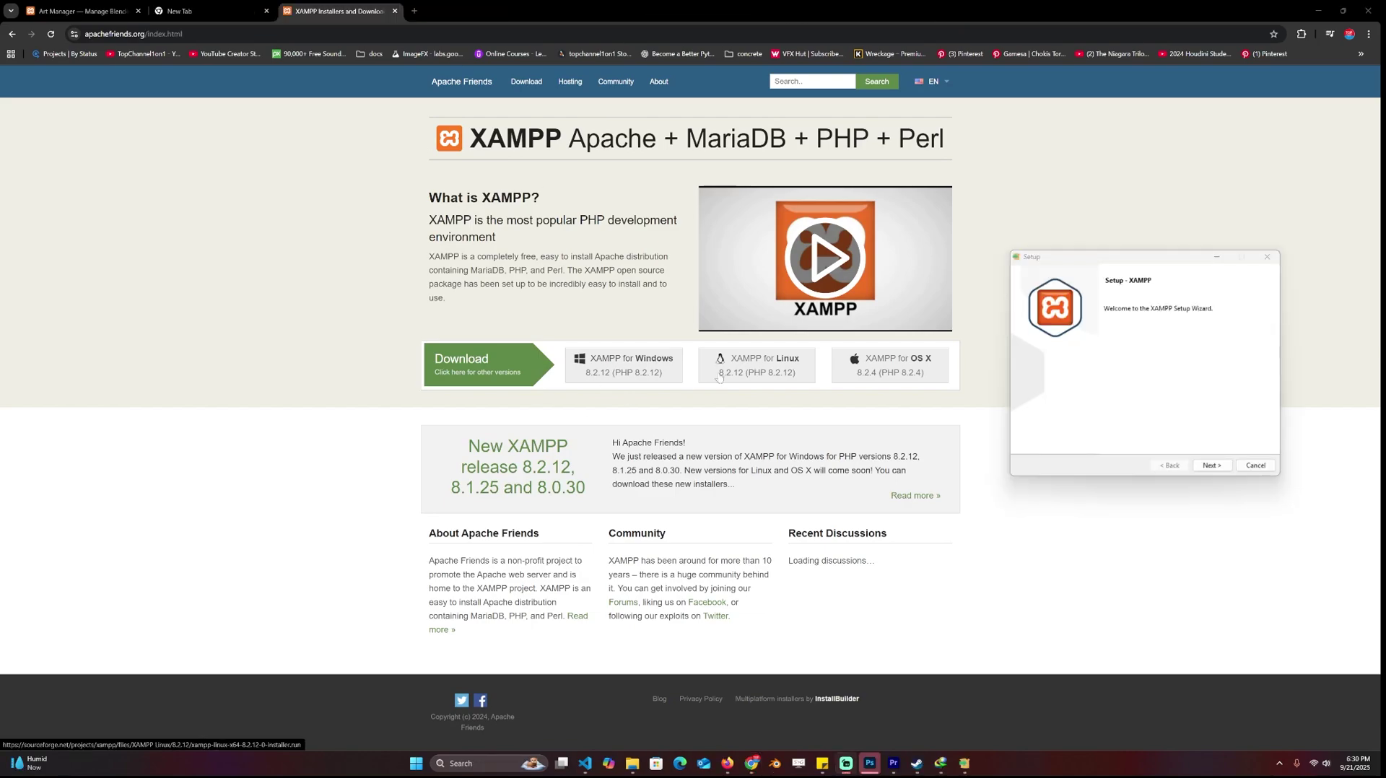
{"action": "left_click", "coordinate": [977, 398]}
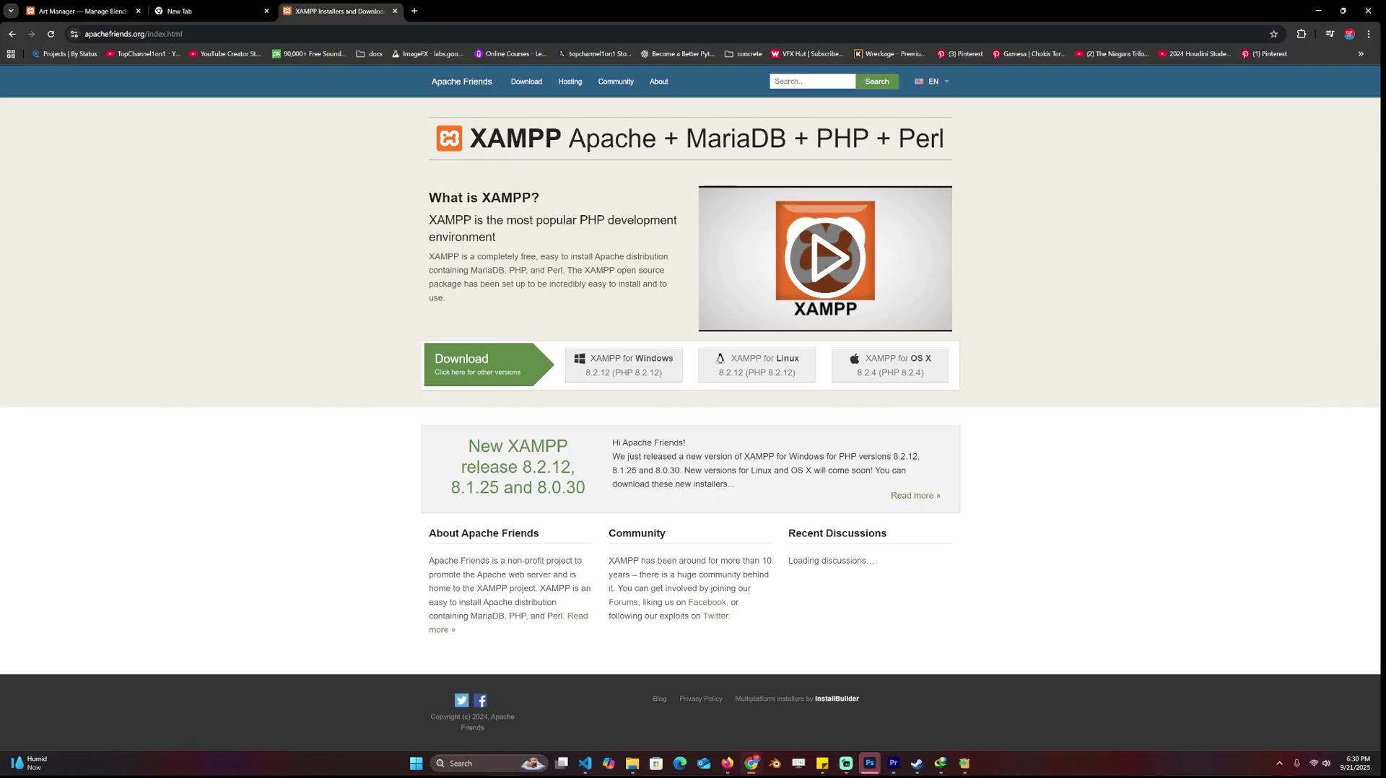
Run XAMPP Setup through to the C:\xampp install-folder step, then cancel it.
{"action": "left_click", "coordinate": [964, 763]}
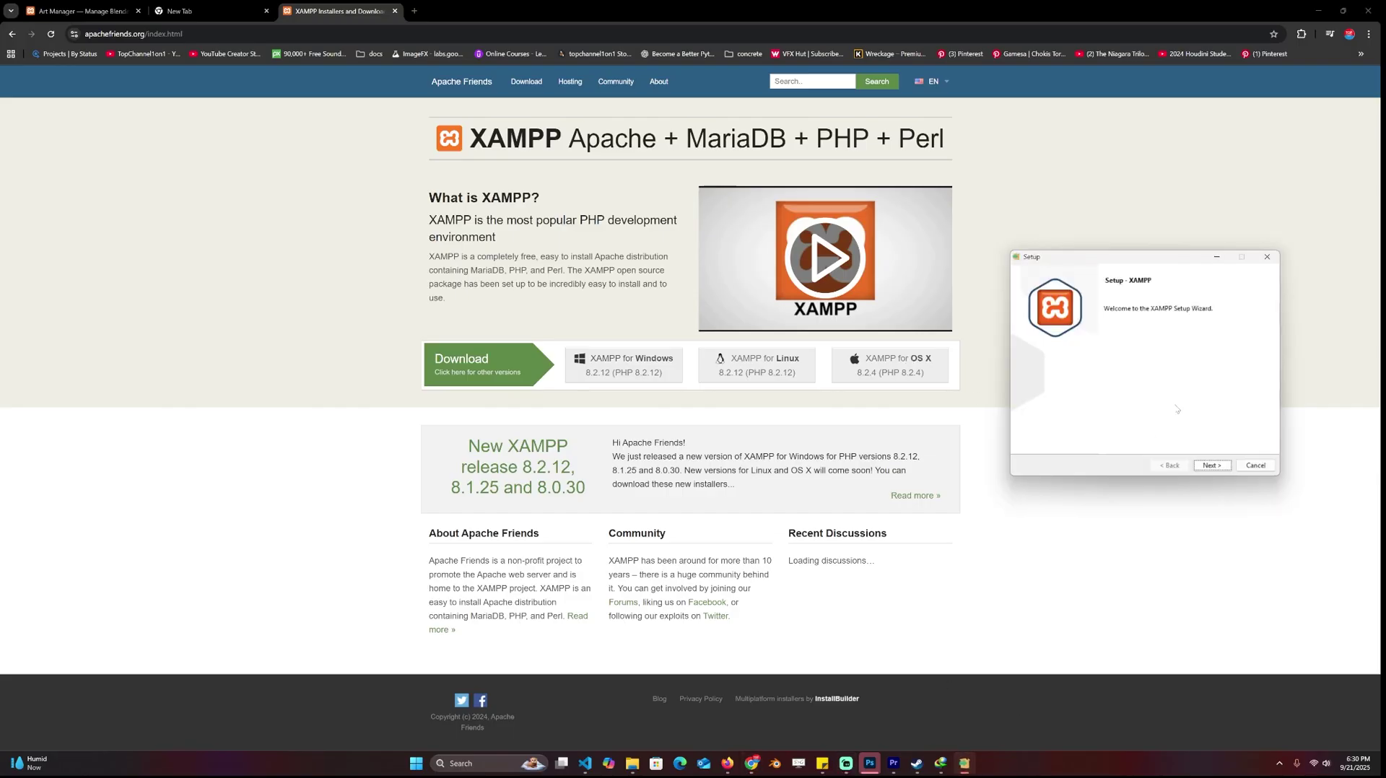
{"action": "left_click", "coordinate": [1212, 465]}
{"action": "key", "text": "Return"}
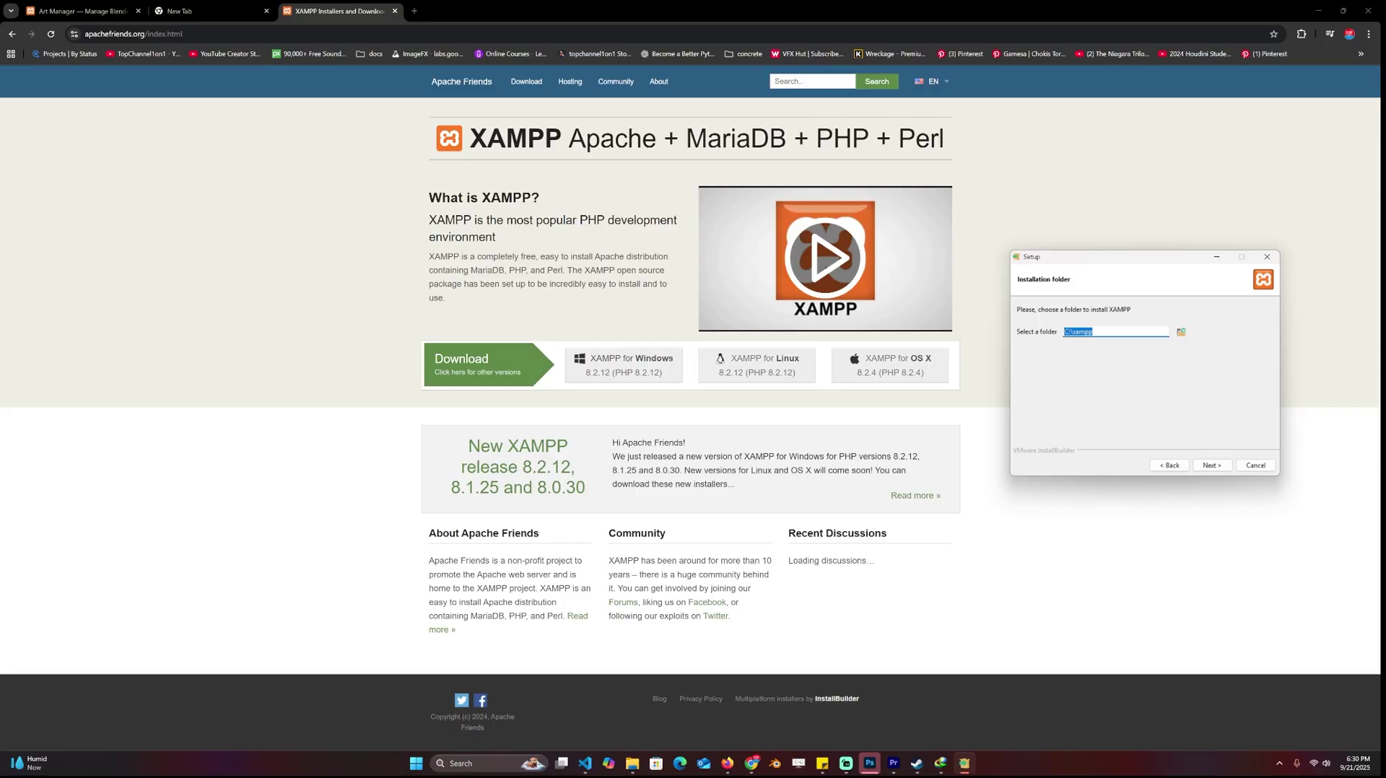
{"action": "left_click", "coordinate": [1257, 466]}
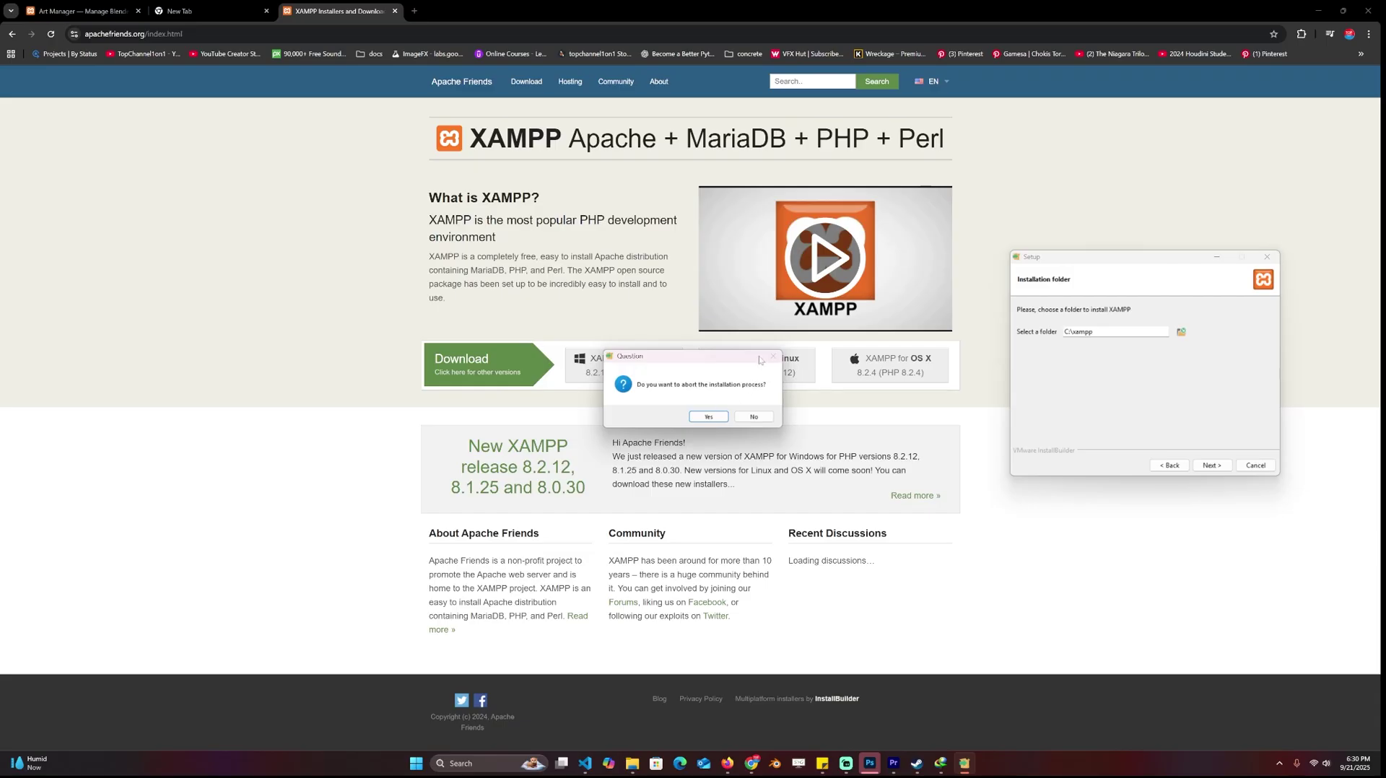
Confirm aborting the XAMPP install, open C:\xampp in File Explorer, then return to Art Manager.
{"action": "left_click", "coordinate": [709, 418]}
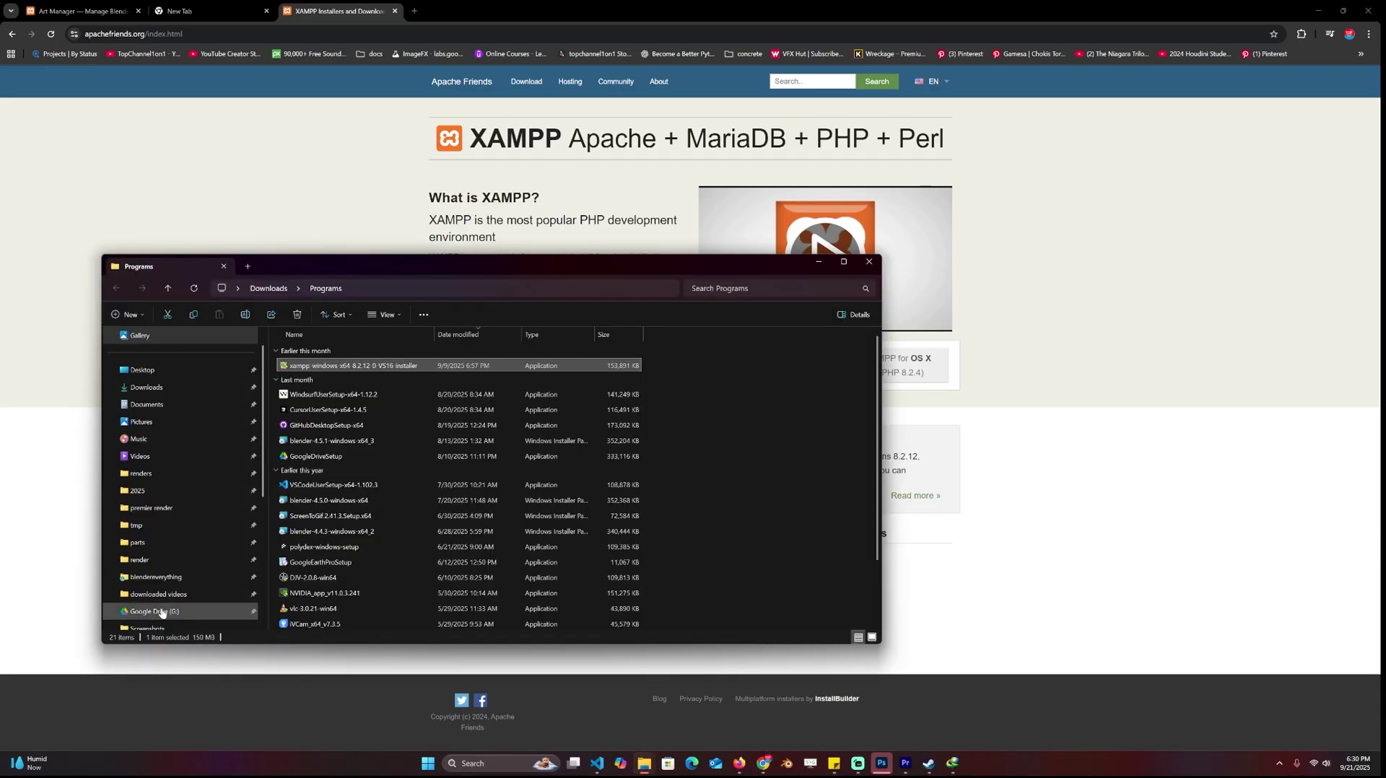
{"action": "scroll", "coordinate": [185, 409], "scroll_direction": "down", "scroll_amount": 5}
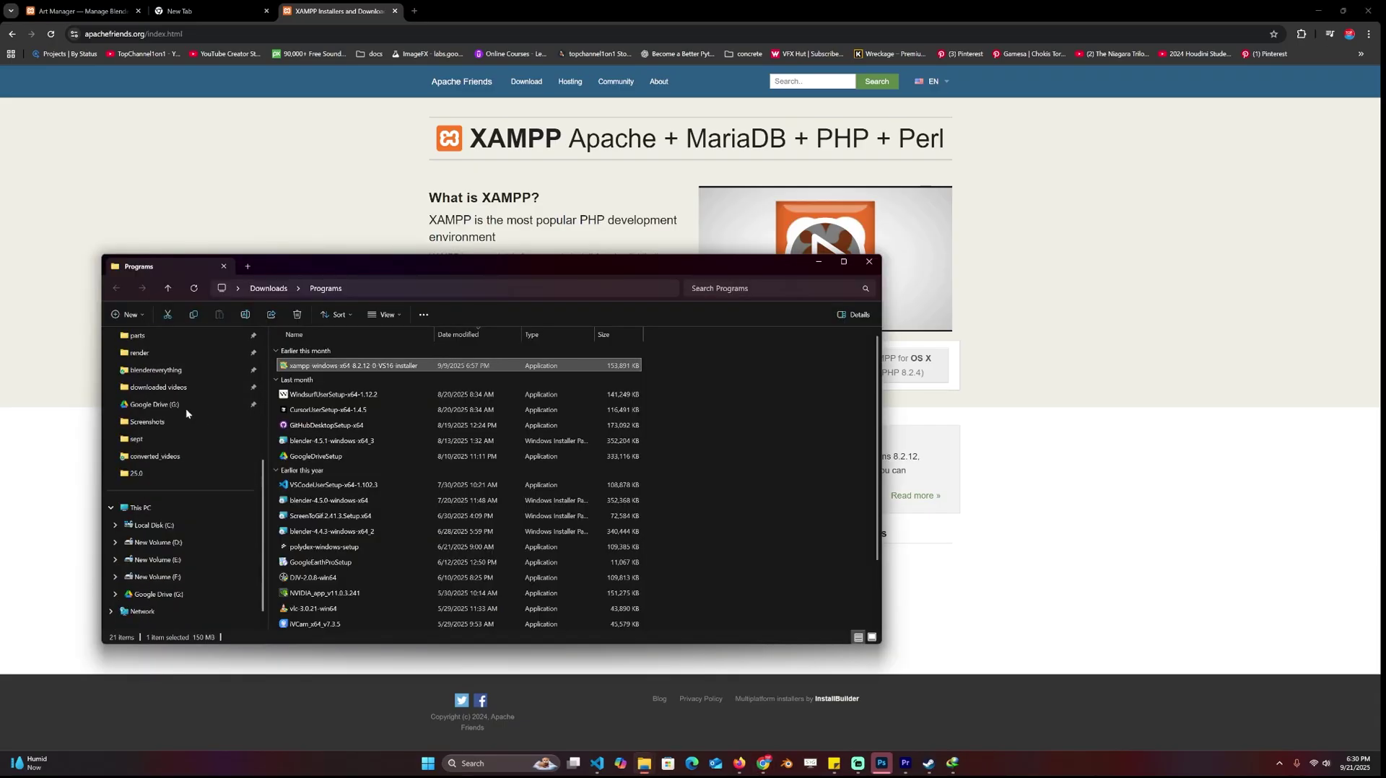
{"action": "left_click", "coordinate": [166, 525]}
{"action": "double_click", "coordinate": [296, 538]}
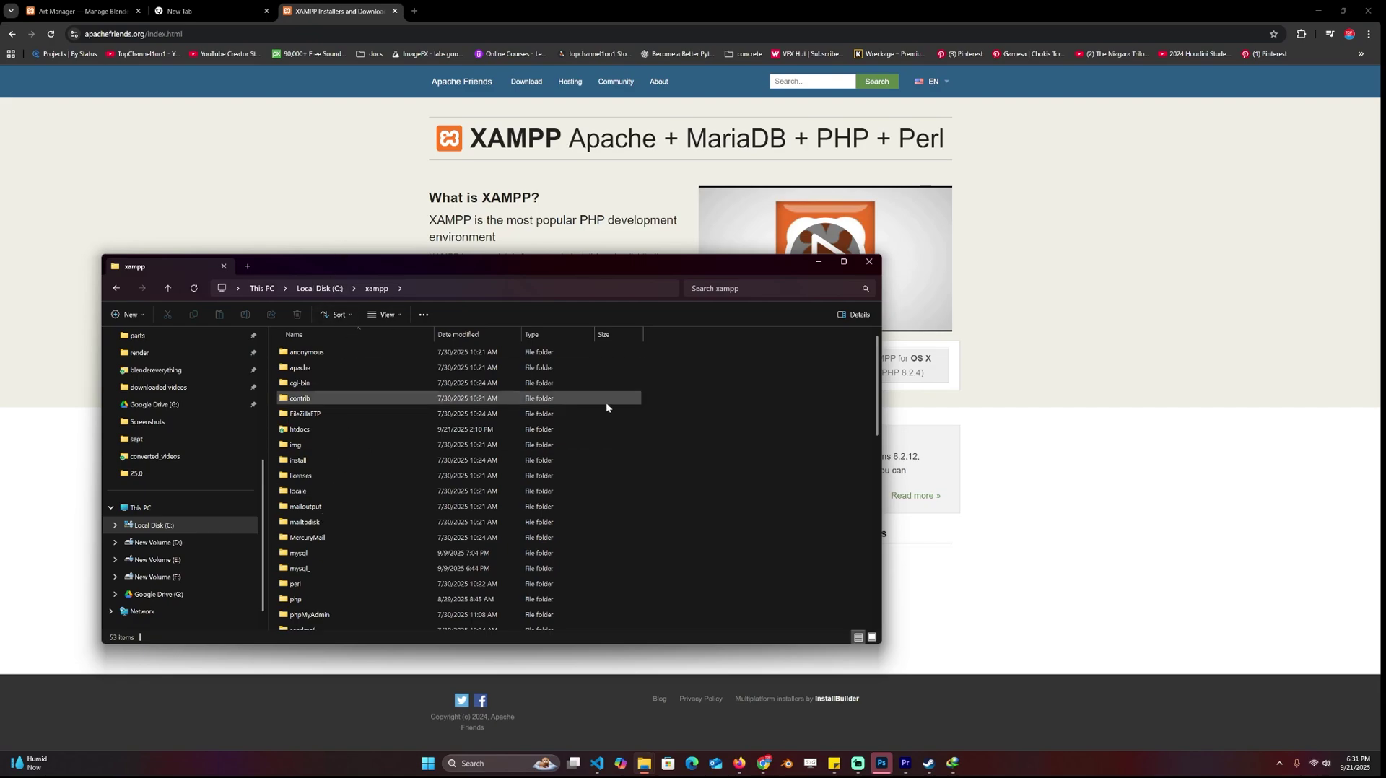
{"action": "key", "text": "alt+Tab"}
{"action": "key", "text": "ctrl+1"}
Scroll the Art Manager page to the Blends section, then minimize Chrome to reveal the xampp folder.
{"action": "scroll", "coordinate": [802, 426], "scroll_direction": "down", "scroll_amount": 3}
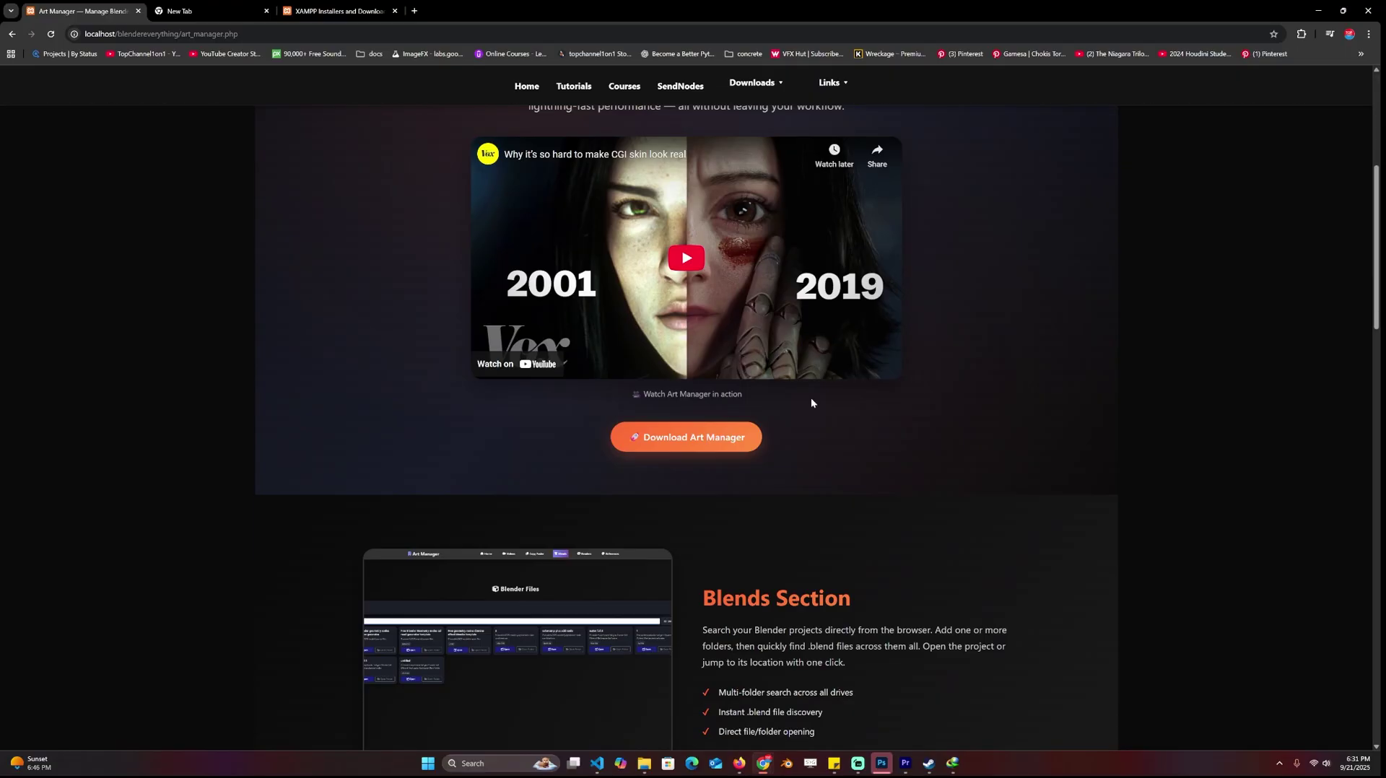
{"action": "scroll", "coordinate": [831, 541], "scroll_direction": "up", "scroll_amount": 3}
{"action": "scroll", "coordinate": [849, 608], "scroll_direction": "down", "scroll_amount": 3}
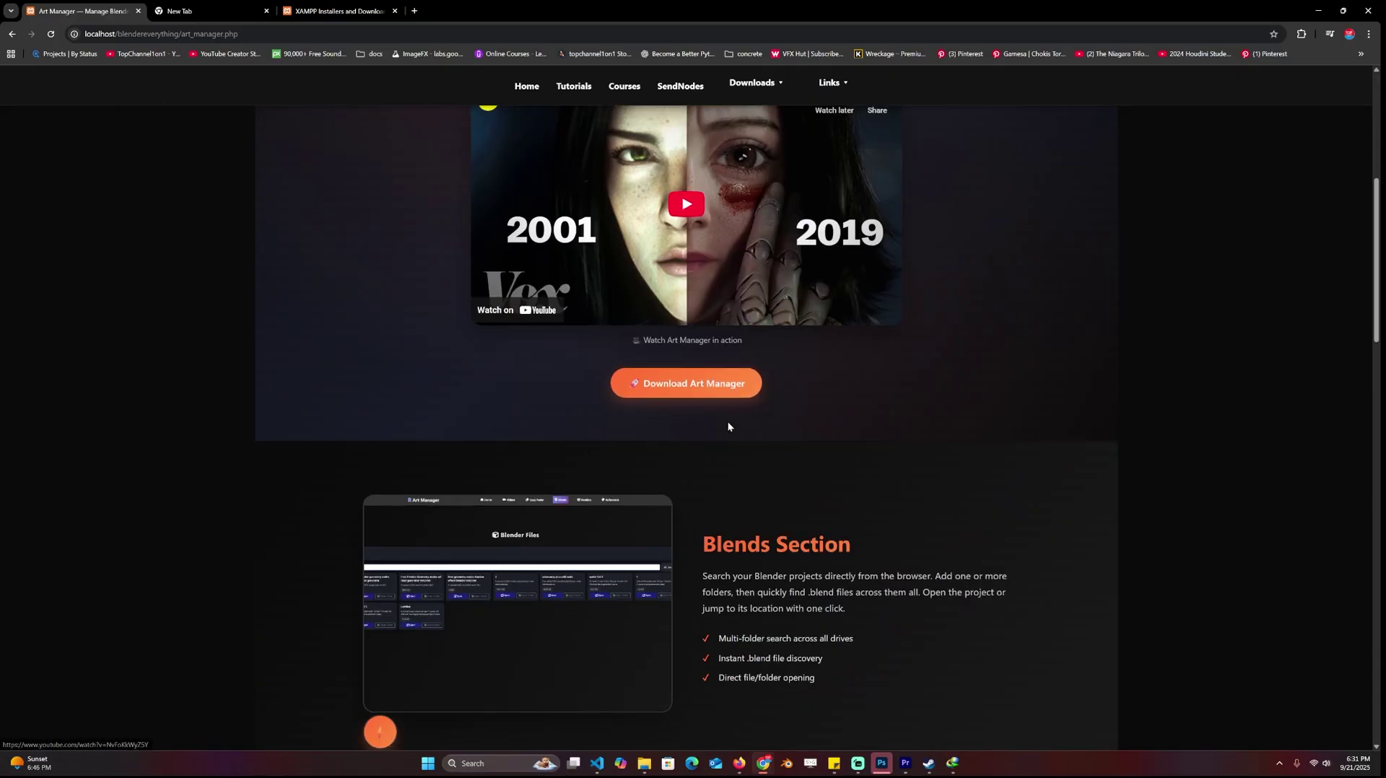
{"action": "left_click", "coordinate": [1318, 13]}
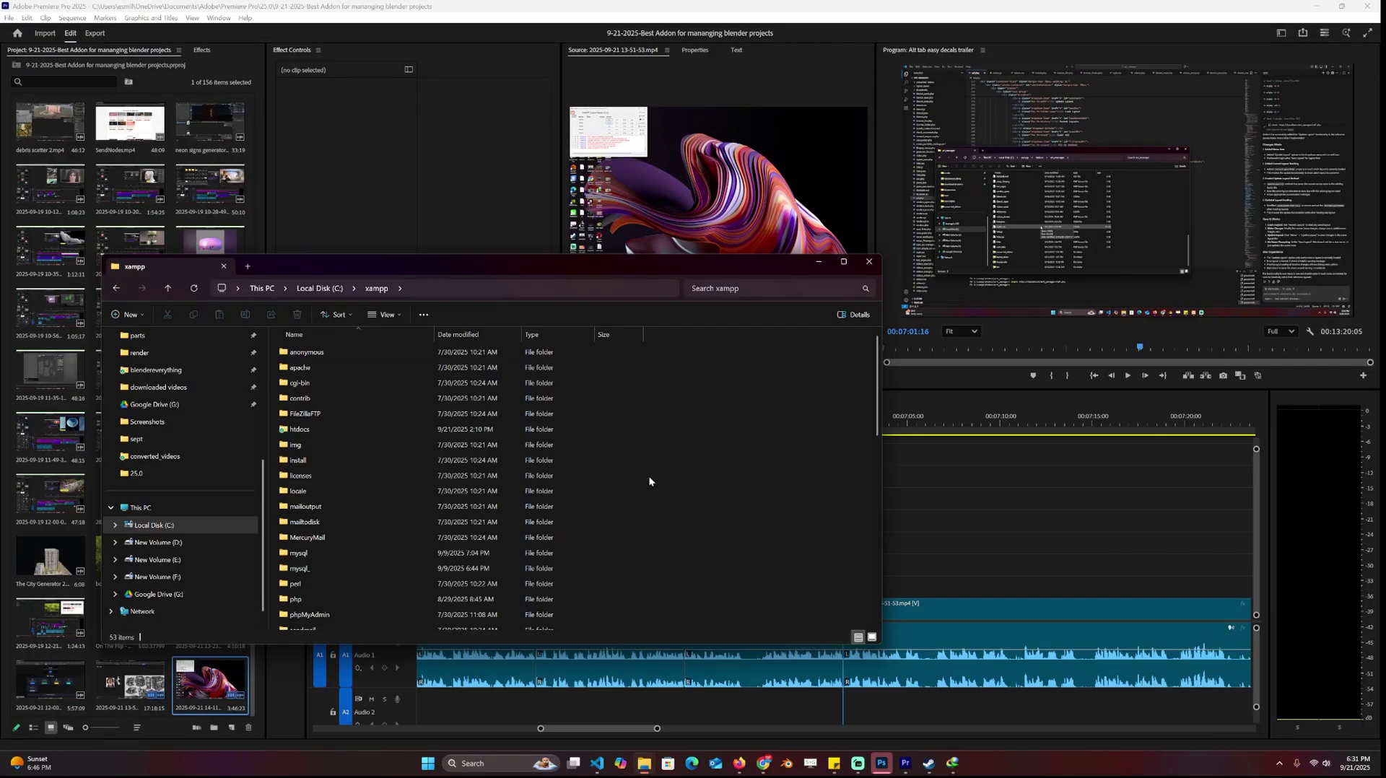
Inside htdocs, browse the art_manager and blendereverything folders, returning to htdocs each time.
{"action": "double_click", "coordinate": [309, 431]}
{"action": "double_click", "coordinate": [318, 494]}
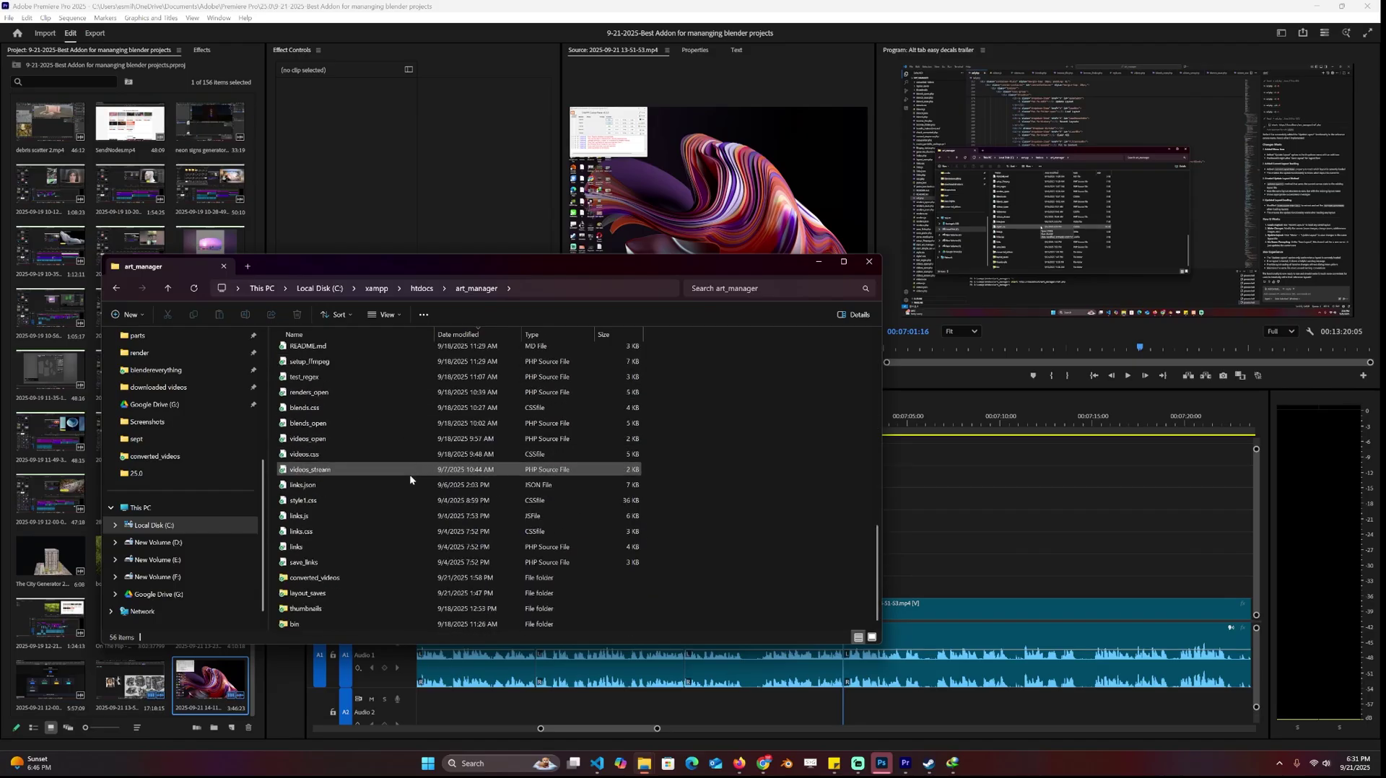
{"action": "scroll", "coordinate": [402, 494], "scroll_direction": "up", "scroll_amount": 12}
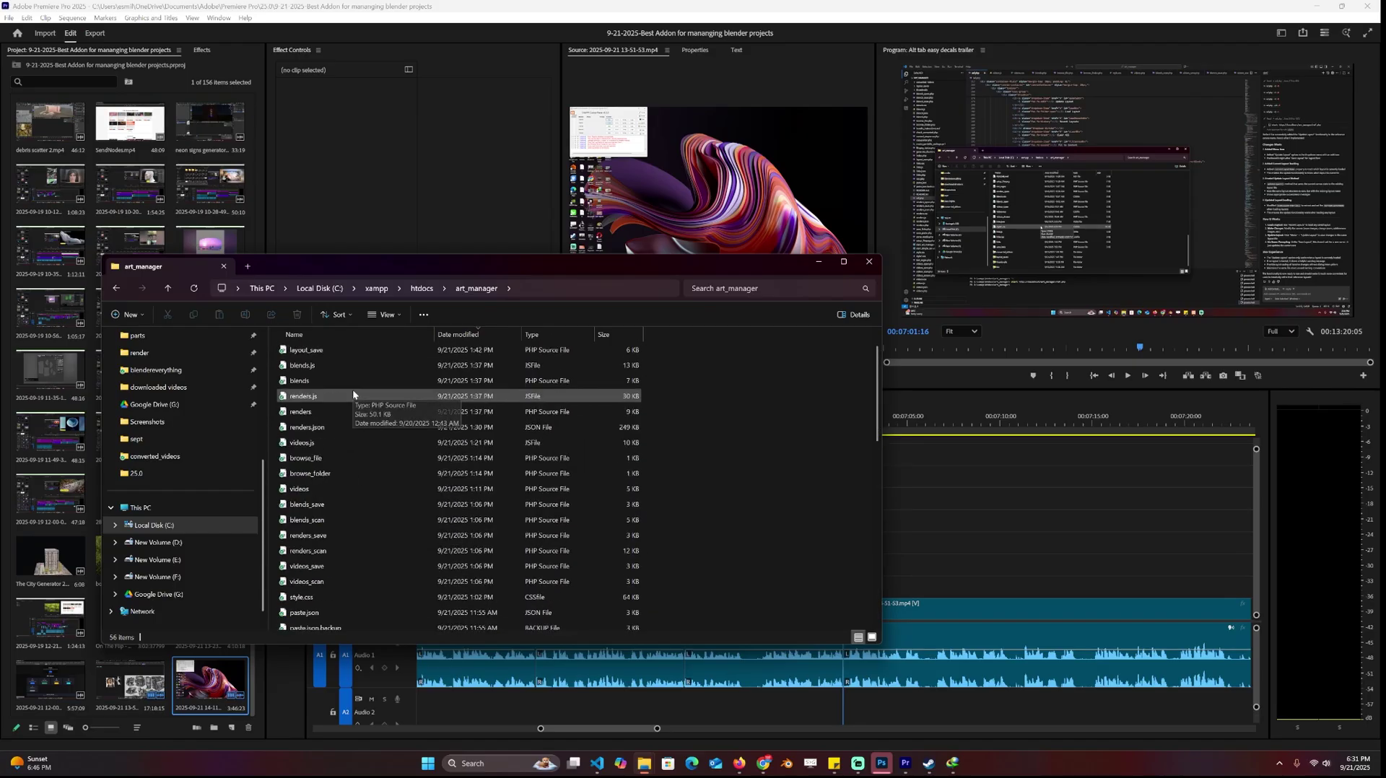
{"action": "key", "text": "alt+Left"}
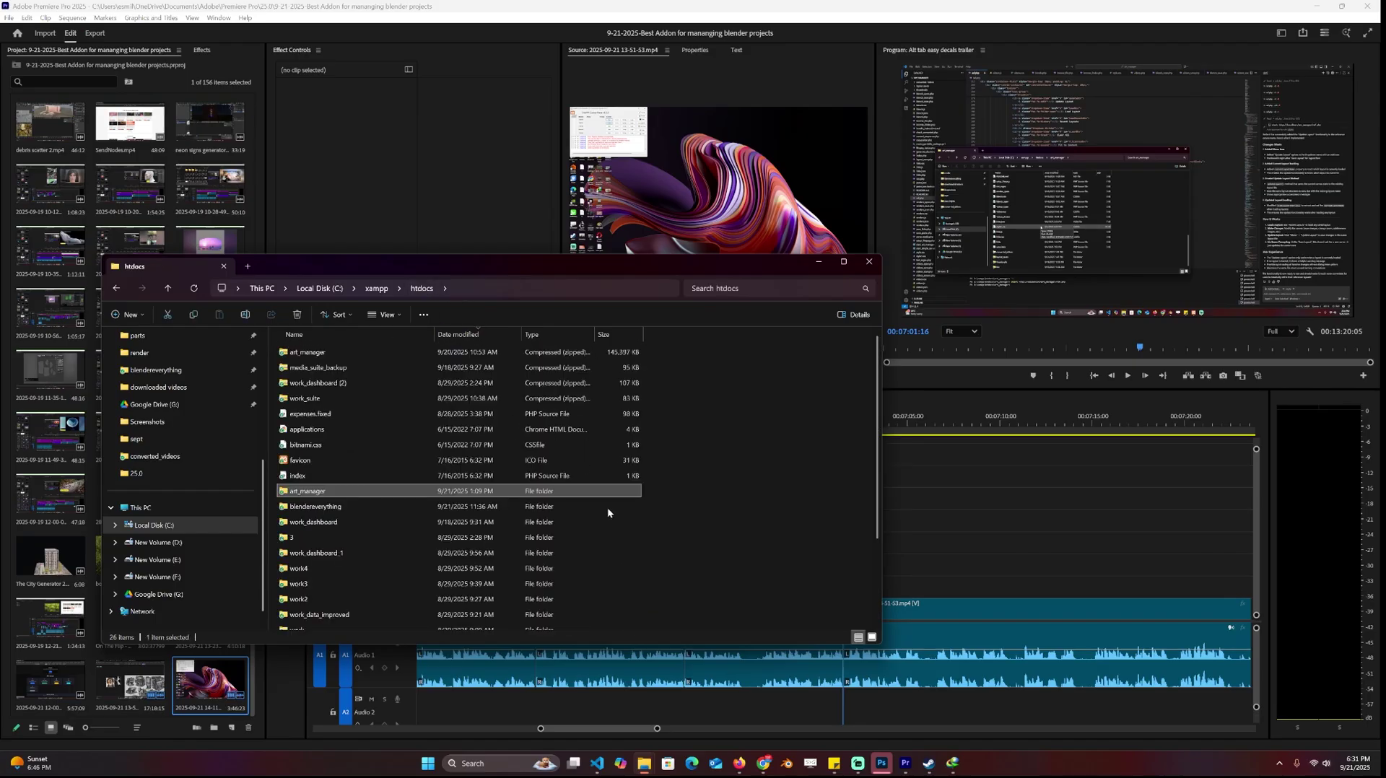
{"action": "double_click", "coordinate": [331, 507]}
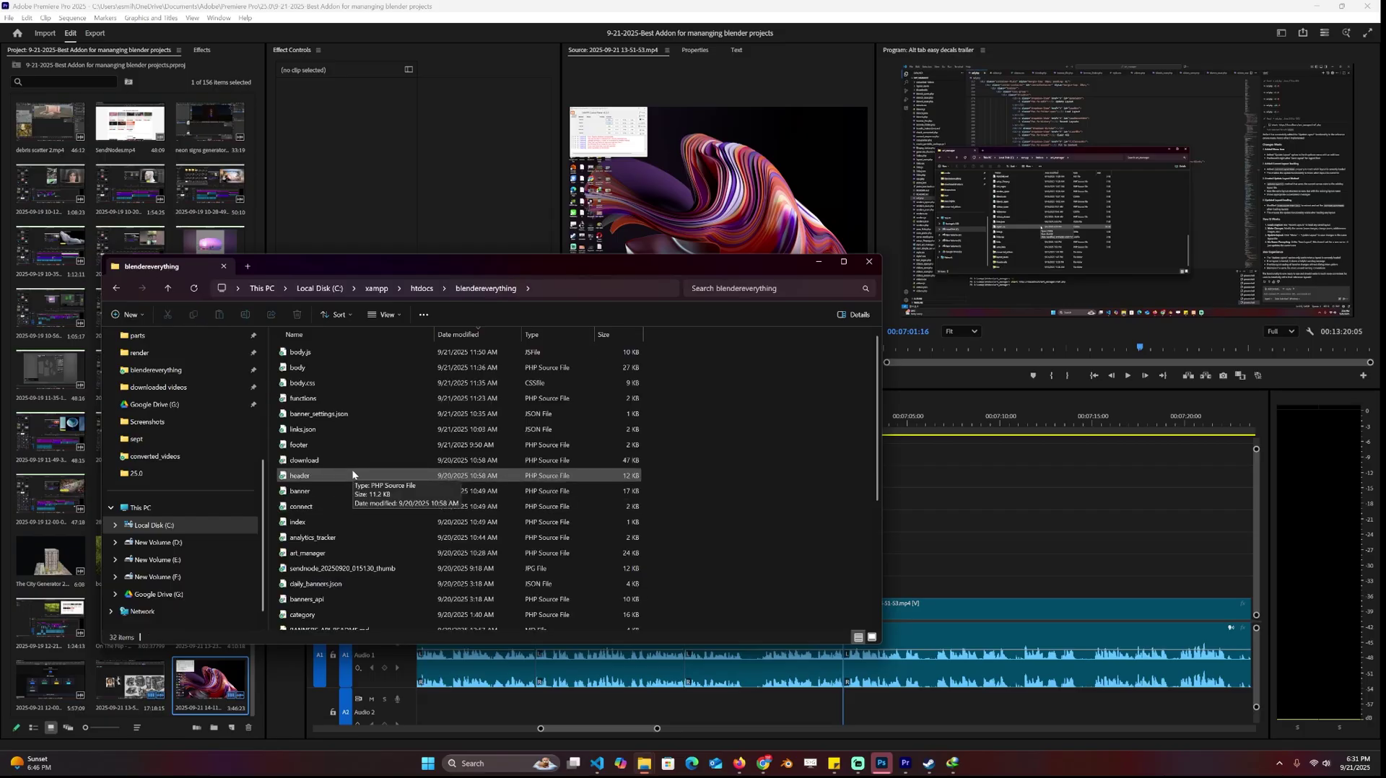
{"action": "left_click", "coordinate": [432, 290]}
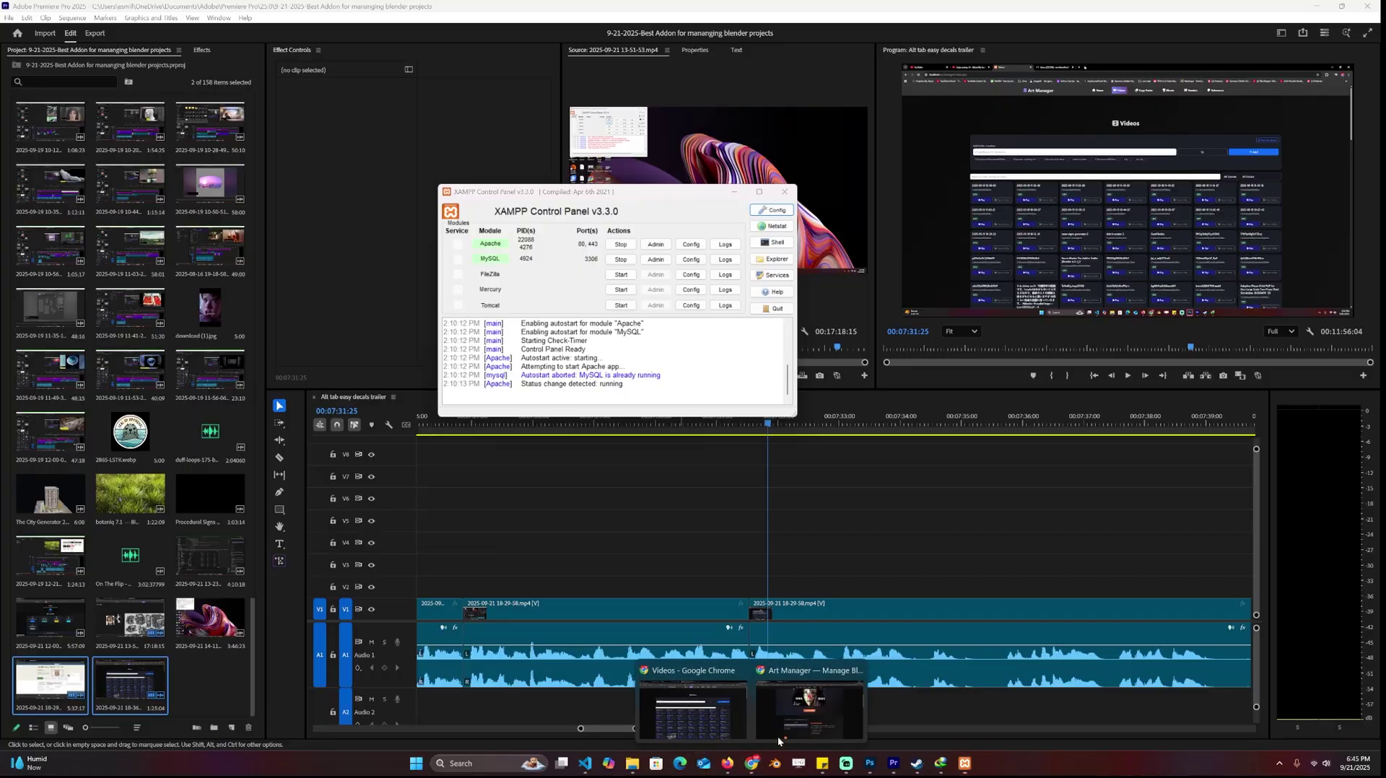
Load localhost/art_manager in Chrome, discarding the suggested renders.php completion.
{"action": "left_click", "coordinate": [811, 704]}
{"action": "type", "text": "loca"}
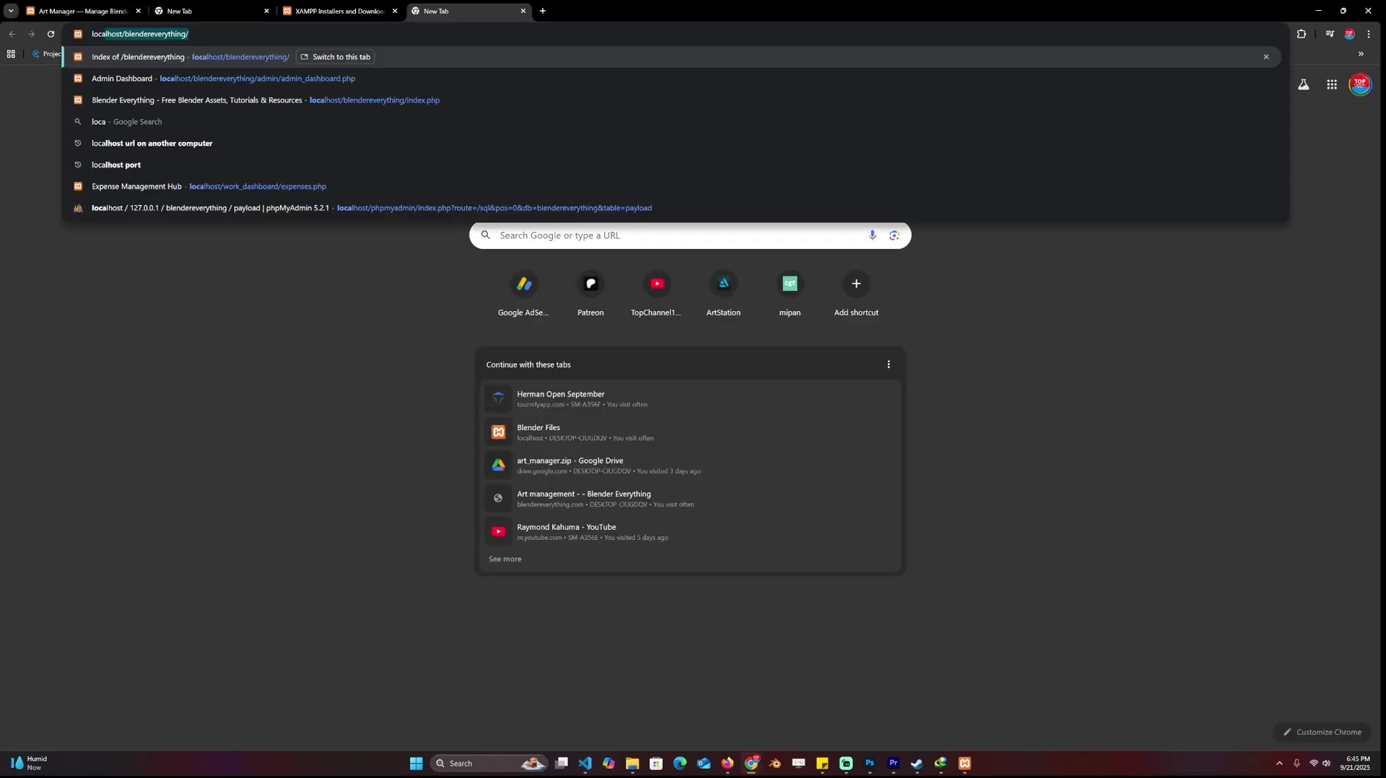
{"action": "type", "text": "lhost/"}
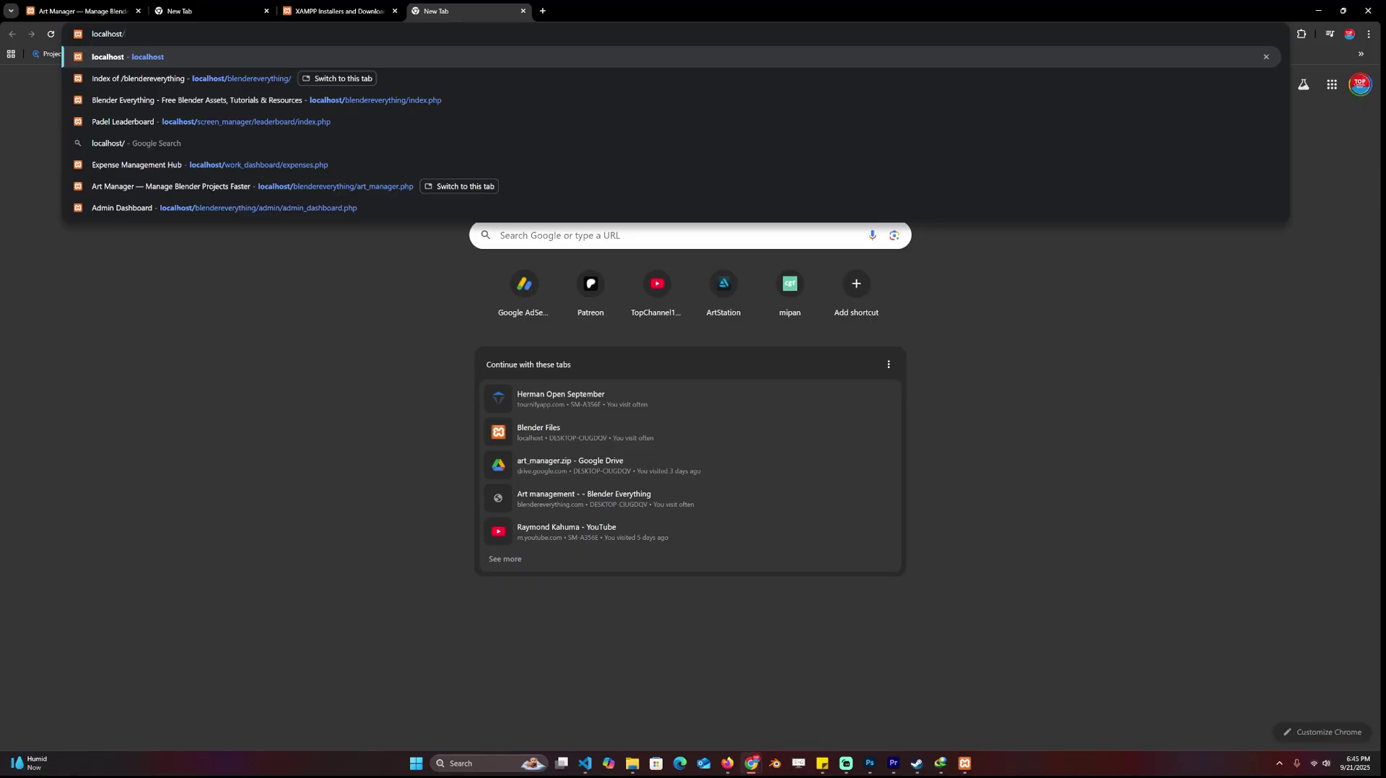
{"action": "type", "text": "art_ma"}
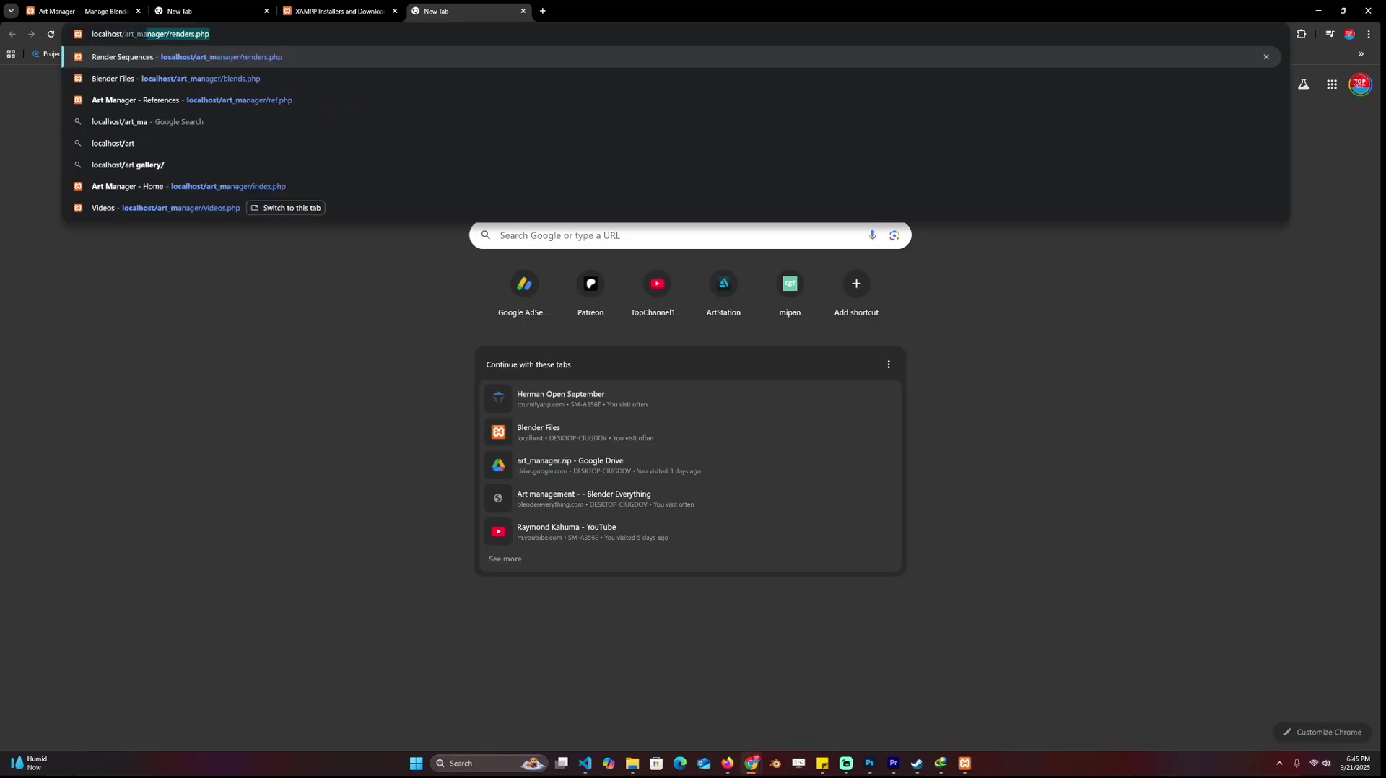
{"action": "type", "text": "nager"}
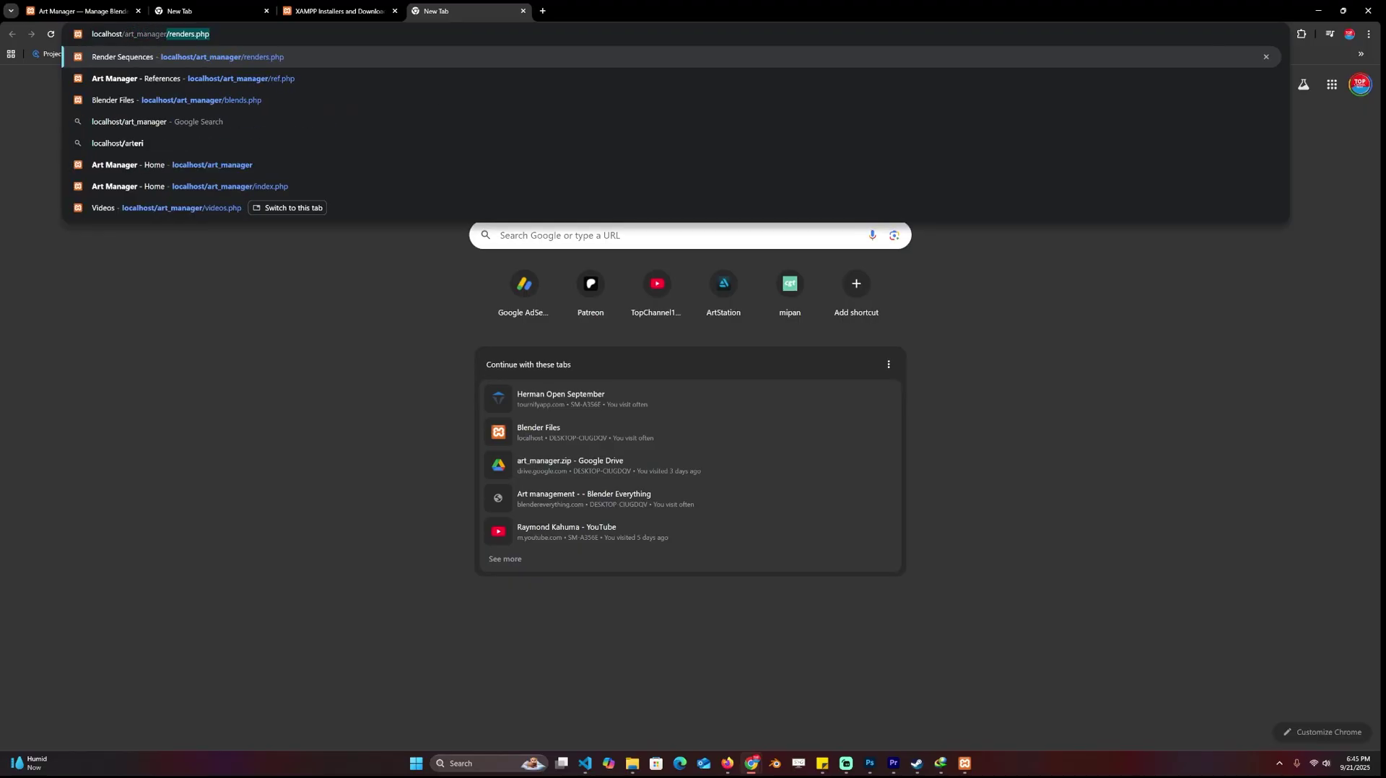
{"action": "key", "text": "Delete"}
{"action": "key", "text": "Return"}
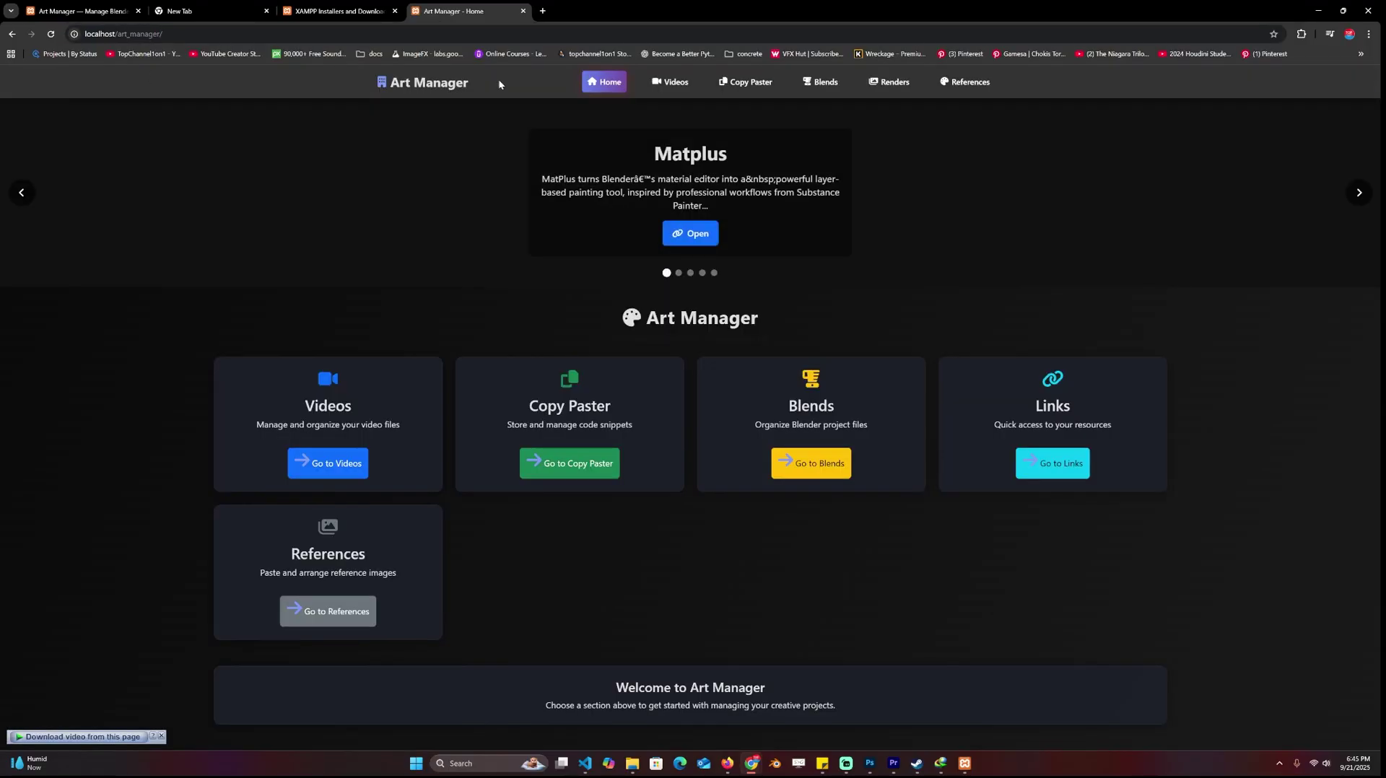
Stop Apache in XAMPP Control Panel and reload the page to confirm the site is unreachable.
{"action": "left_click", "coordinate": [965, 763]}
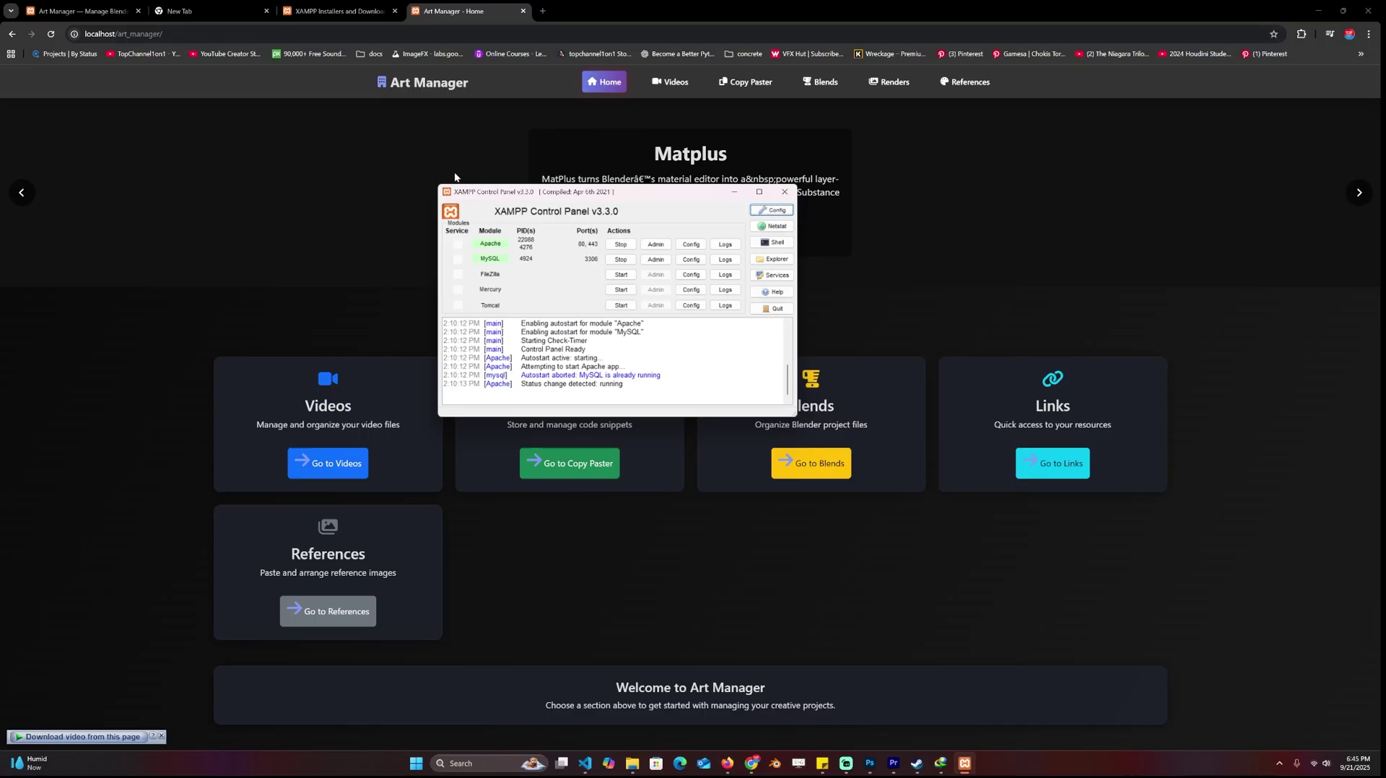
{"action": "left_click", "coordinate": [622, 245]}
{"action": "left_click", "coordinate": [907, 679]}
{"action": "key", "text": "F5"}
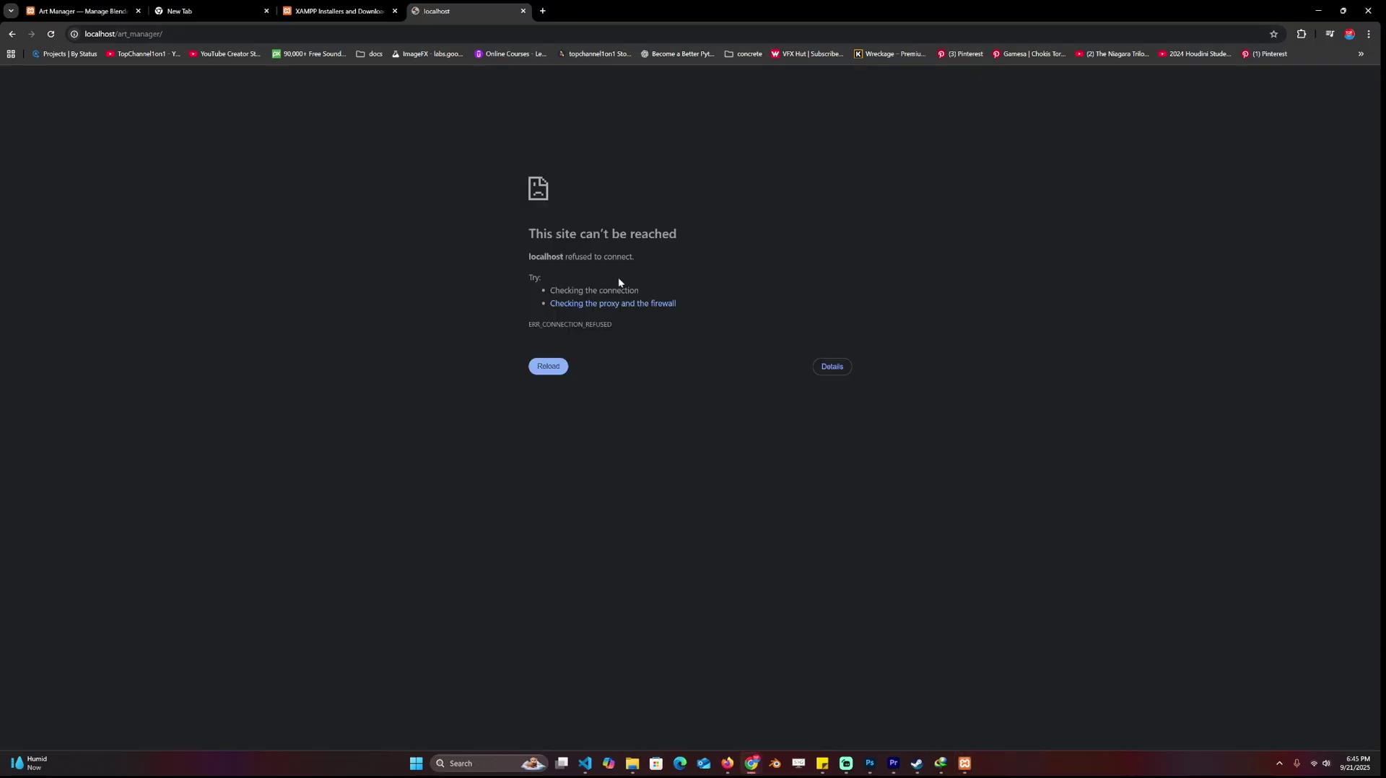
Start Apache again and reload the Art Manager page.
{"action": "left_click", "coordinate": [966, 764]}
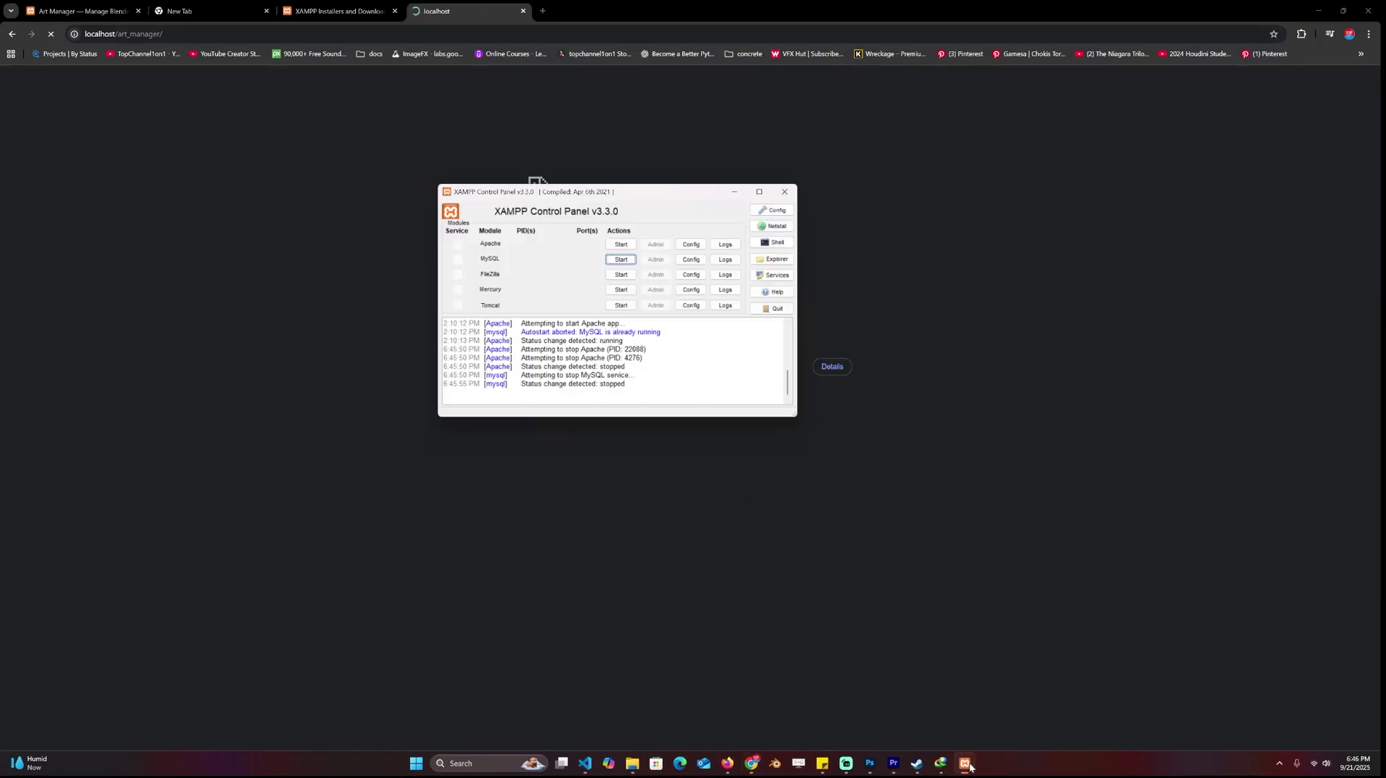
{"action": "left_click", "coordinate": [627, 244]}
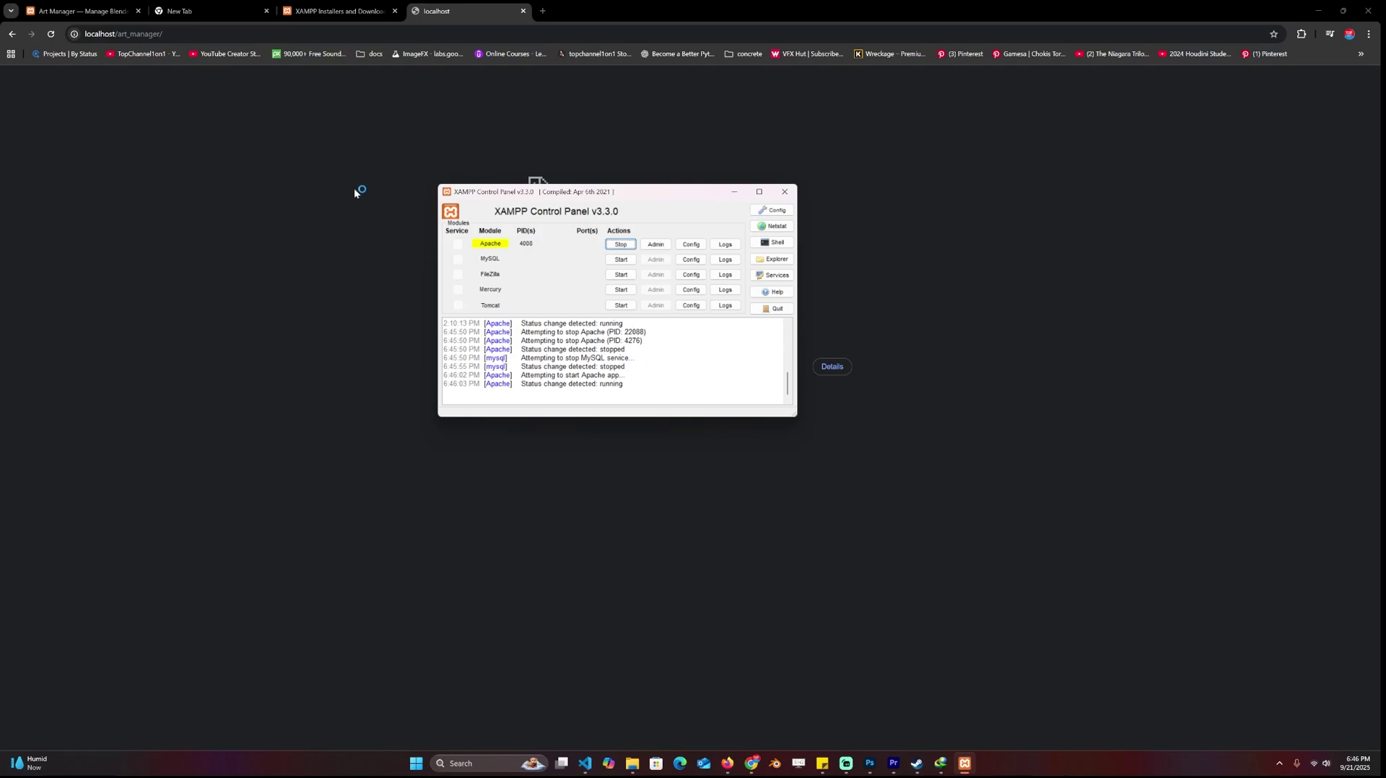
{"action": "left_click", "coordinate": [52, 35]}
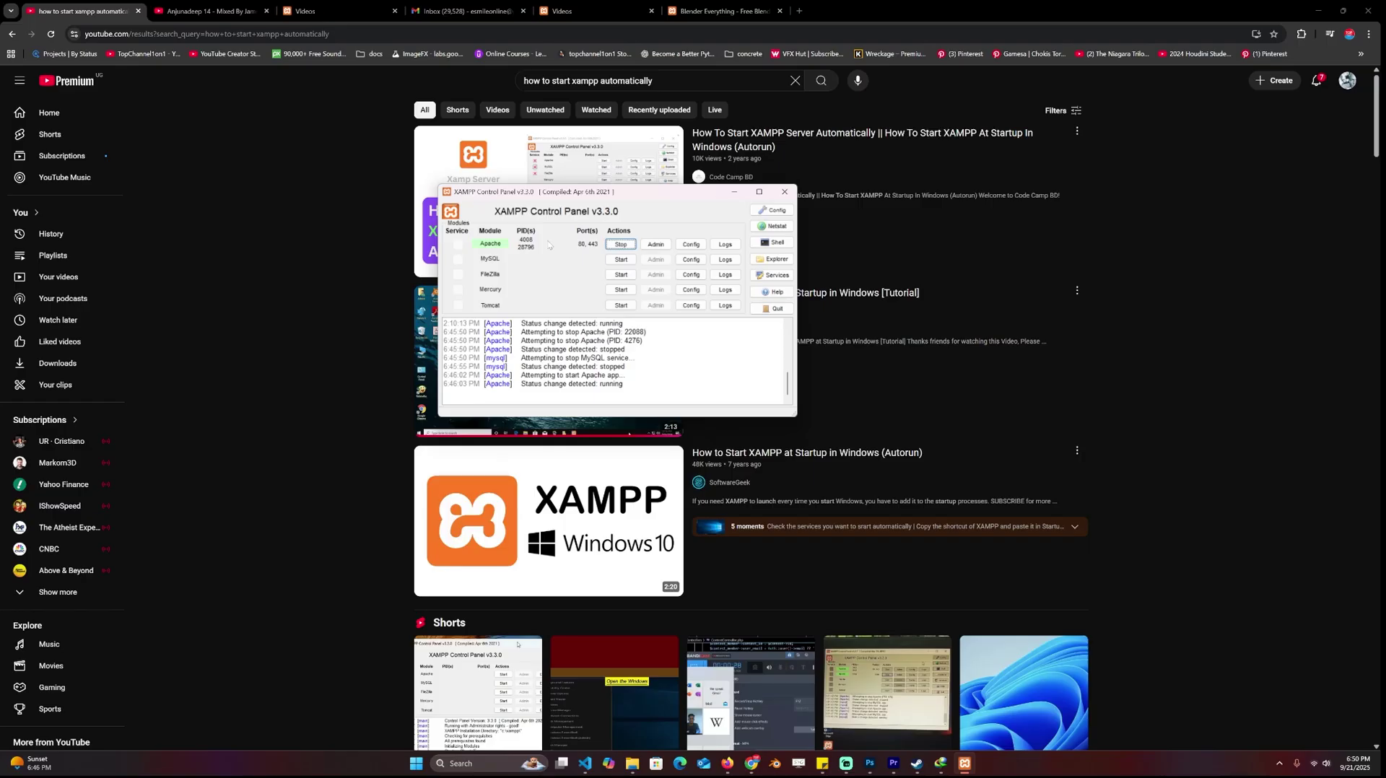
Review the YouTube results on starting XAMPP automatically, then switch back to the Blender Everything tab.
{"action": "left_click", "coordinate": [274, 255]}
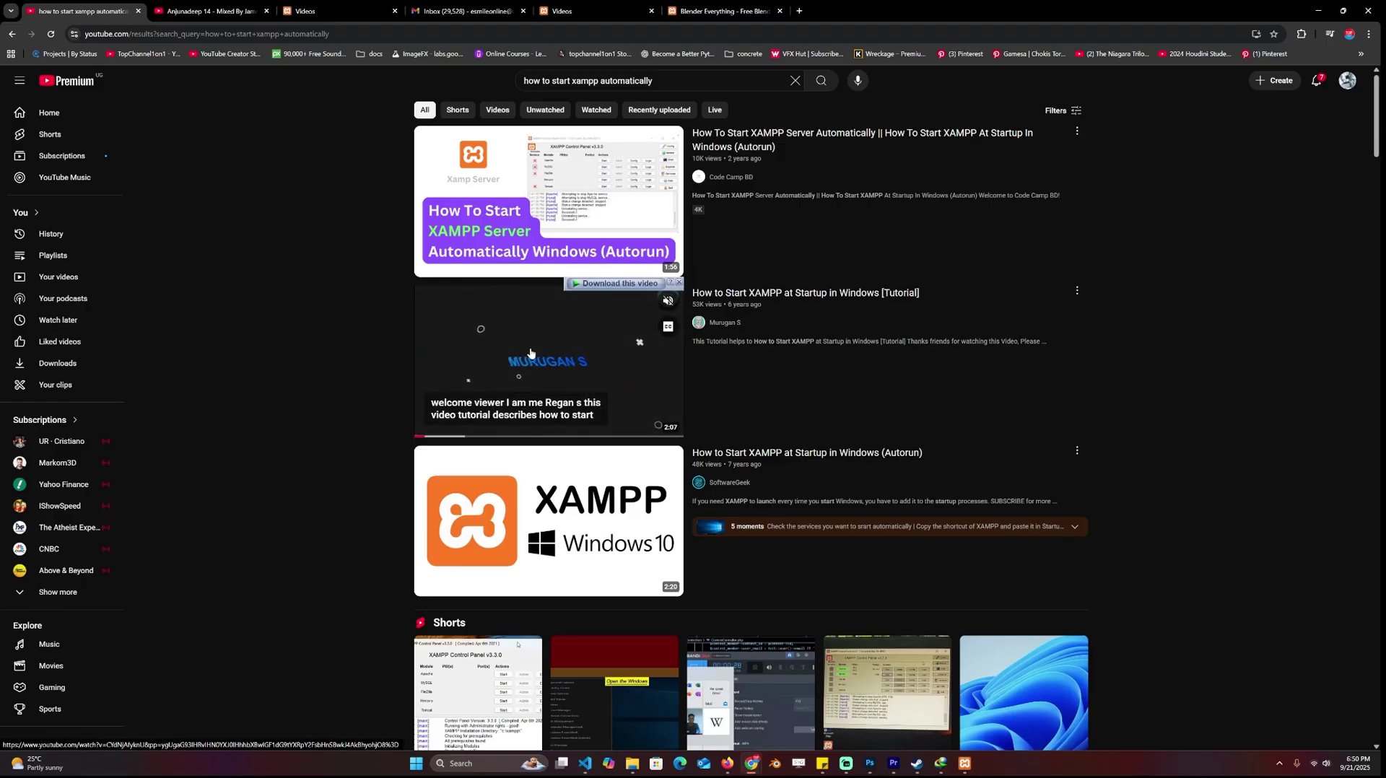
{"action": "left_click", "coordinate": [966, 764]}
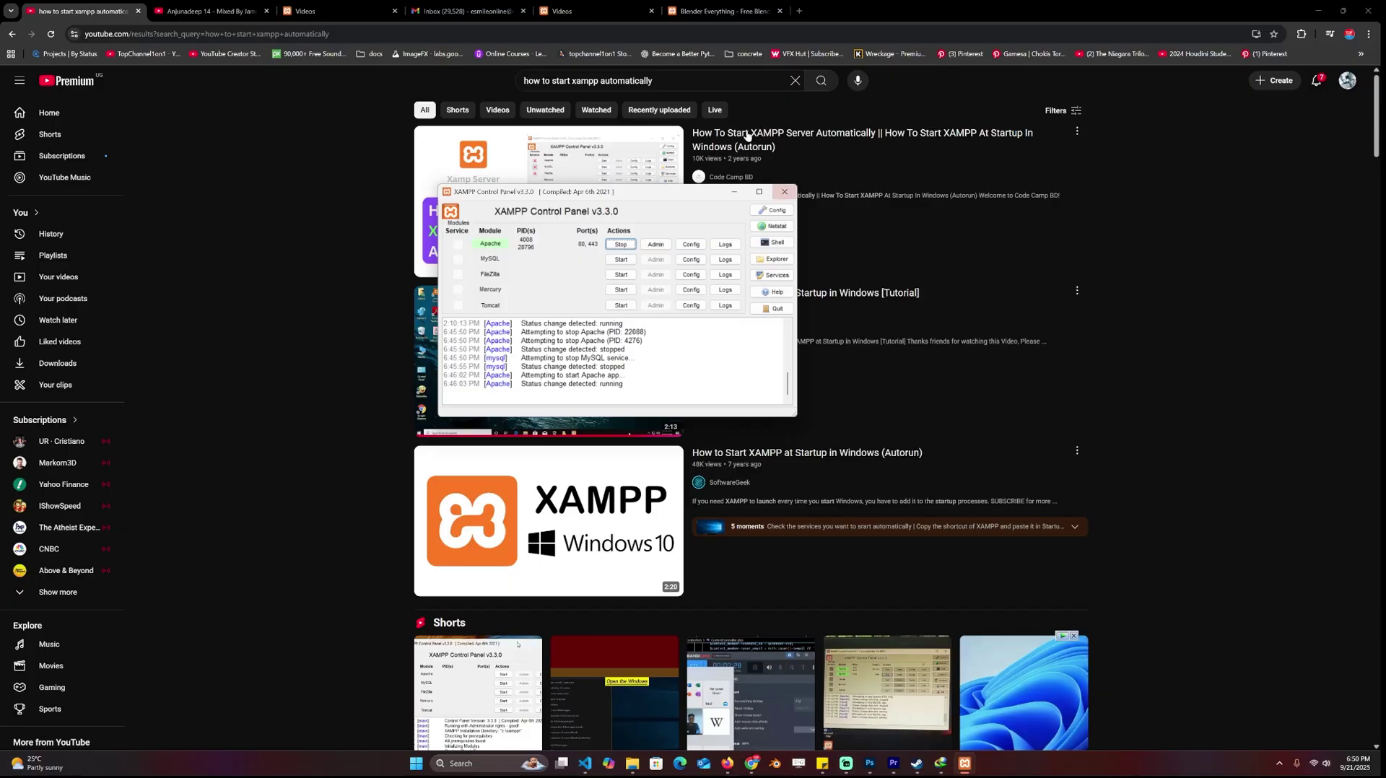
{"action": "key", "text": "ctrl+9"}
Close the current art_manager folder in VS Code with File > Close Folder.
{"action": "left_click", "coordinate": [570, 11]}
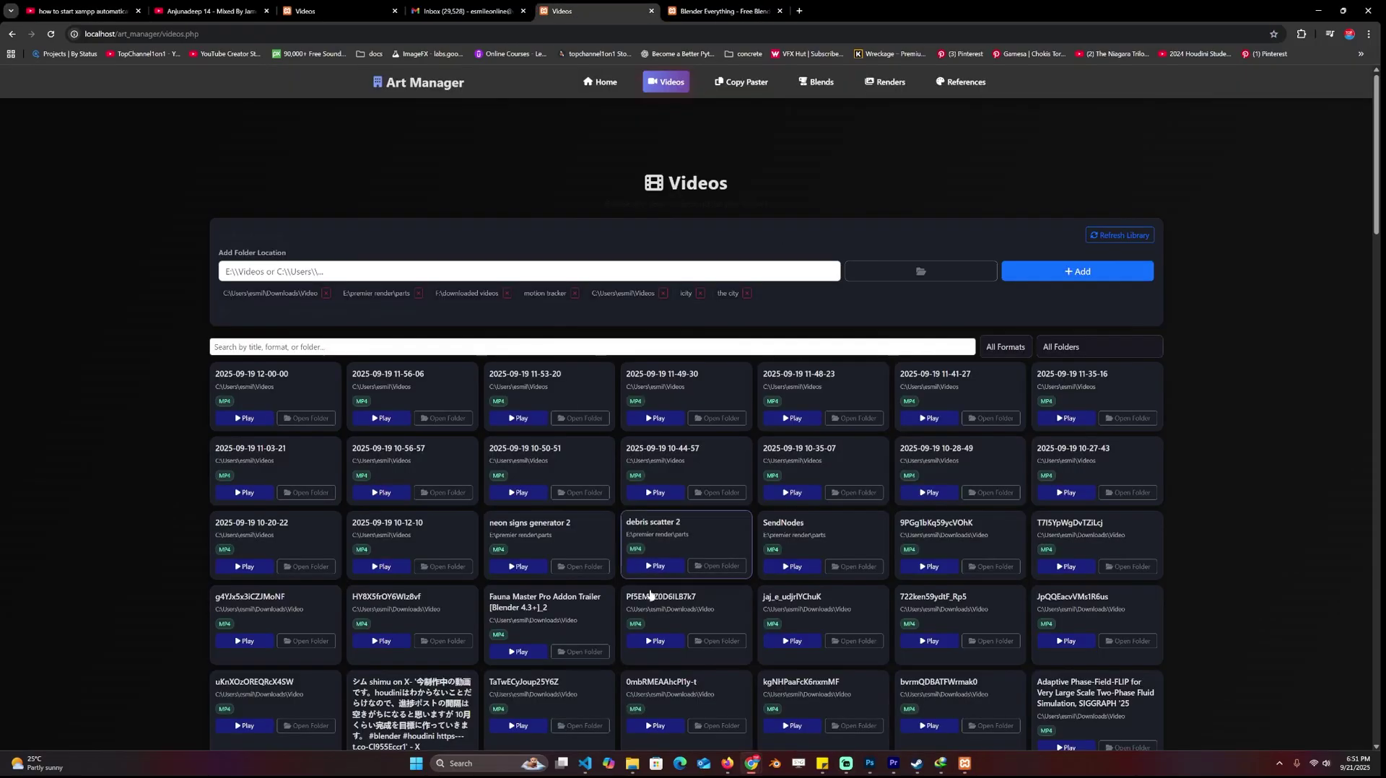
{"action": "left_click", "coordinate": [585, 764]}
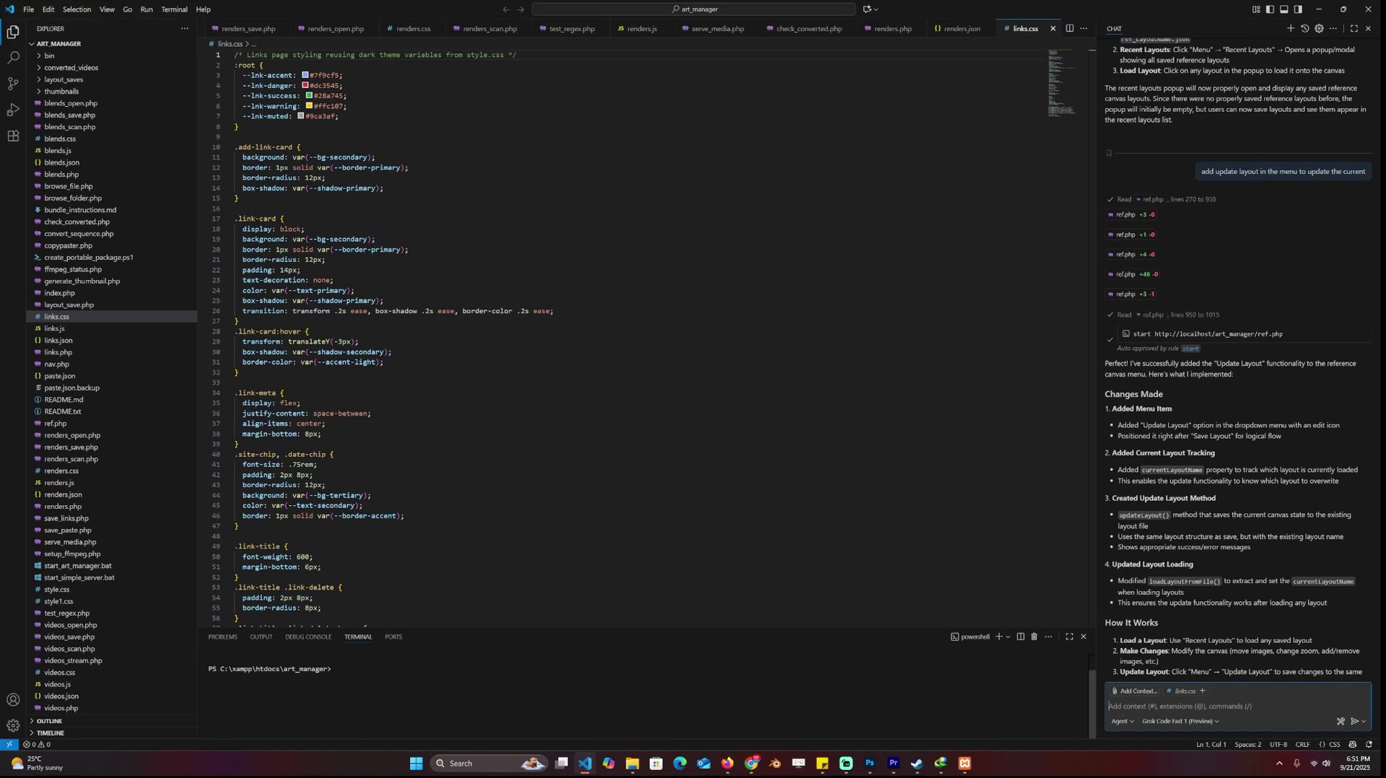
{"action": "left_click", "coordinate": [1147, 704]}
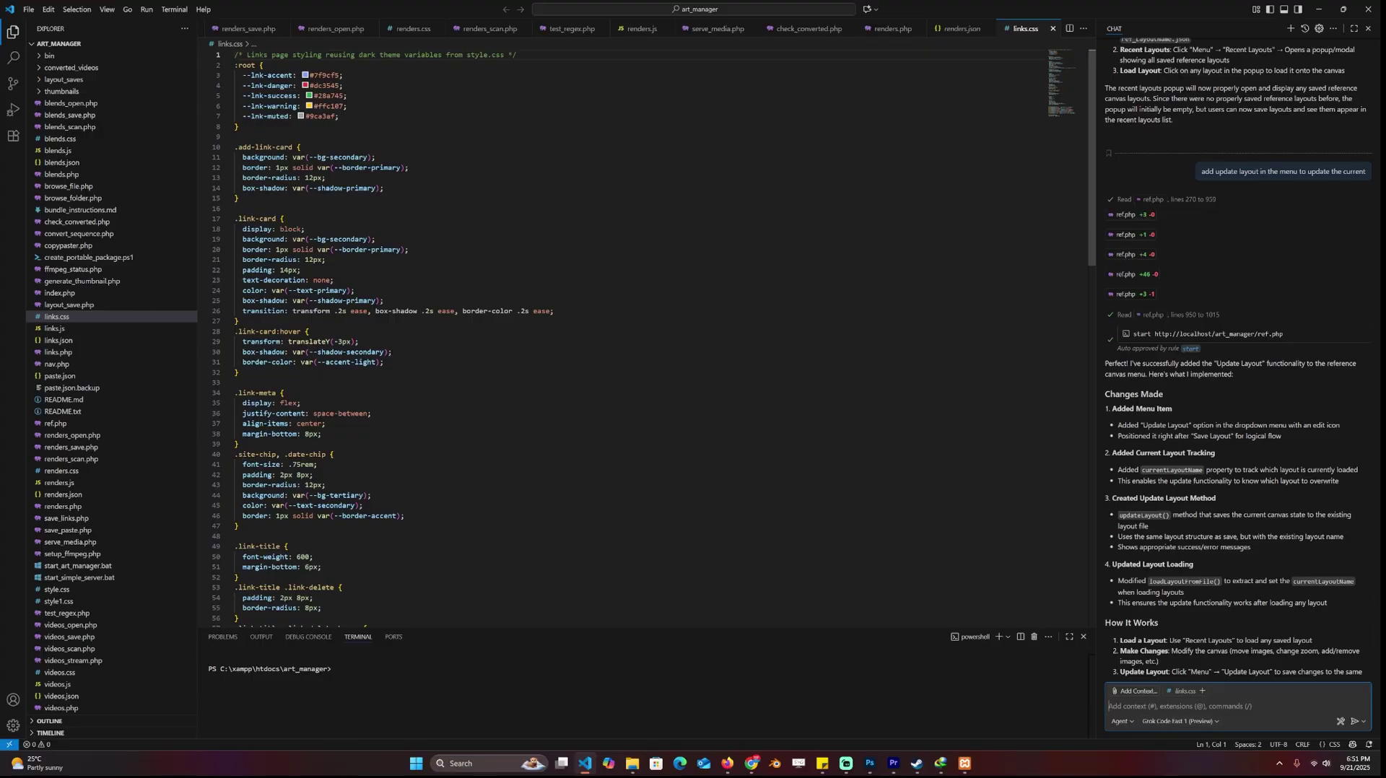
{"action": "left_click", "coordinate": [29, 13]}
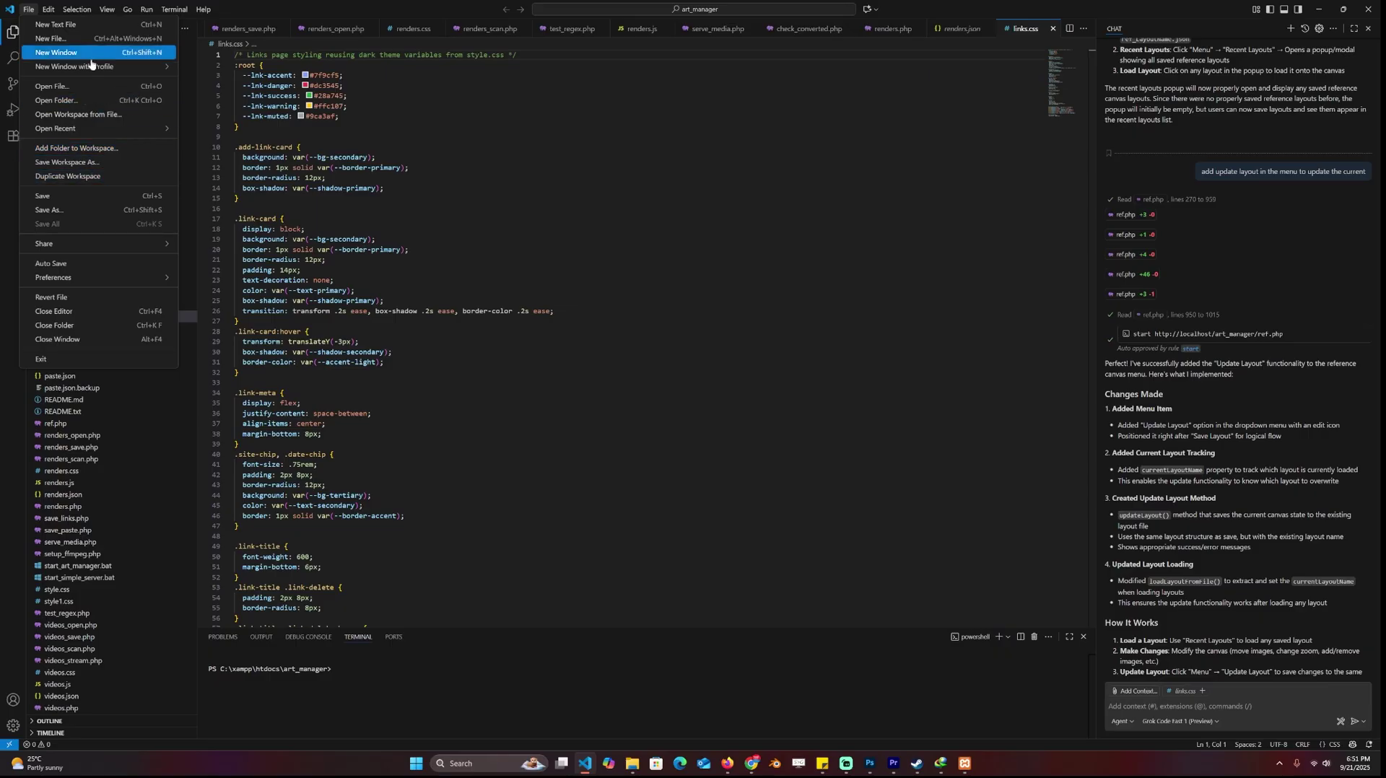
{"action": "left_click", "coordinate": [96, 327]}
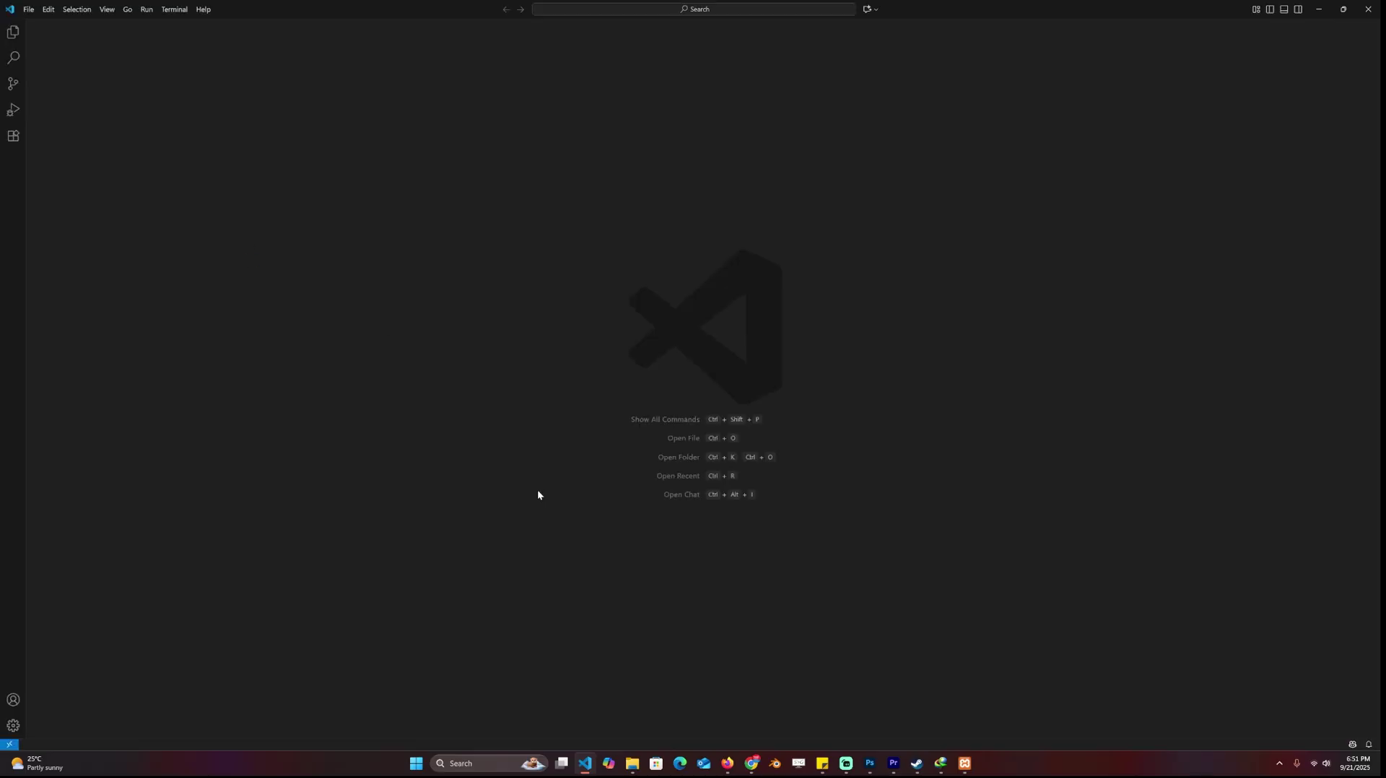
Drag art_manager from htdocs into VS Code, then open and dismiss the chat model list.
{"action": "mouse_move", "coordinate": [635, 766]}
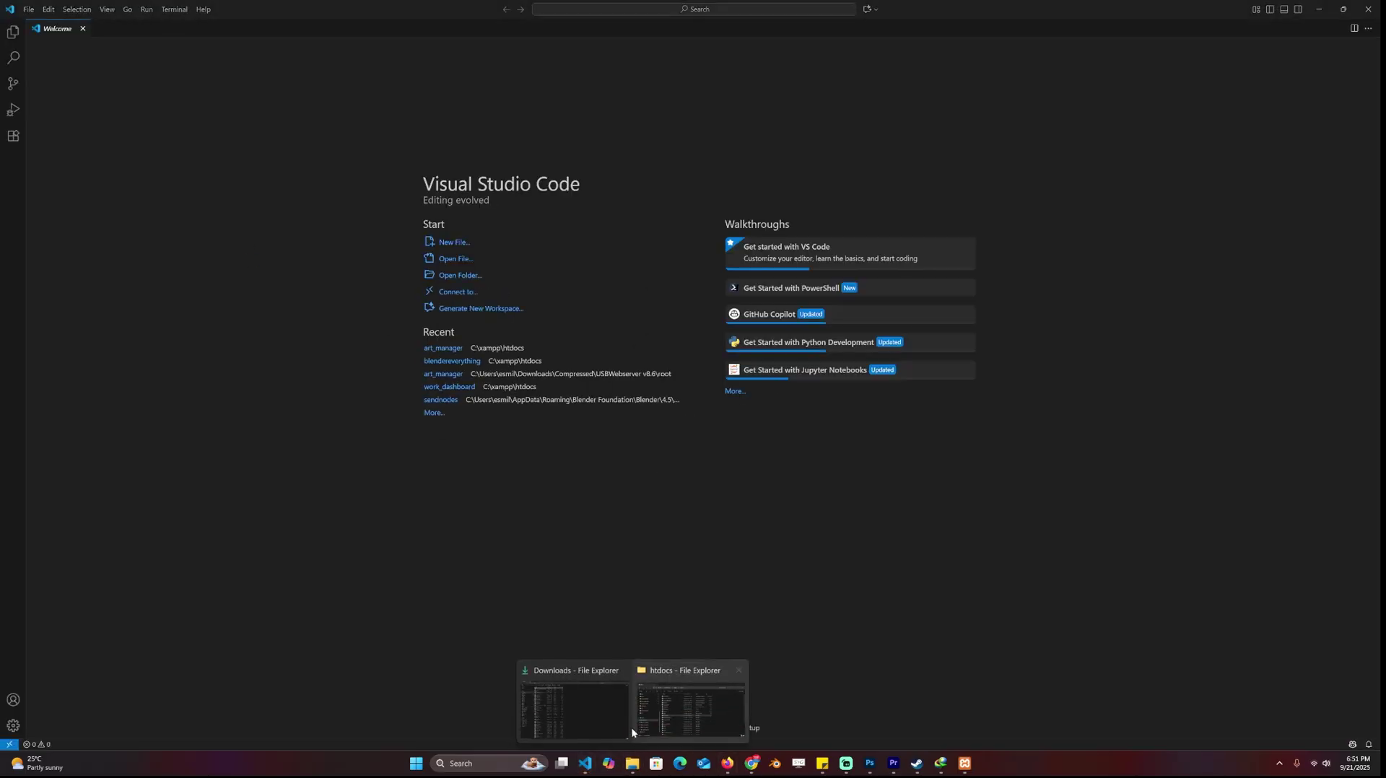
{"action": "left_click", "coordinate": [671, 691]}
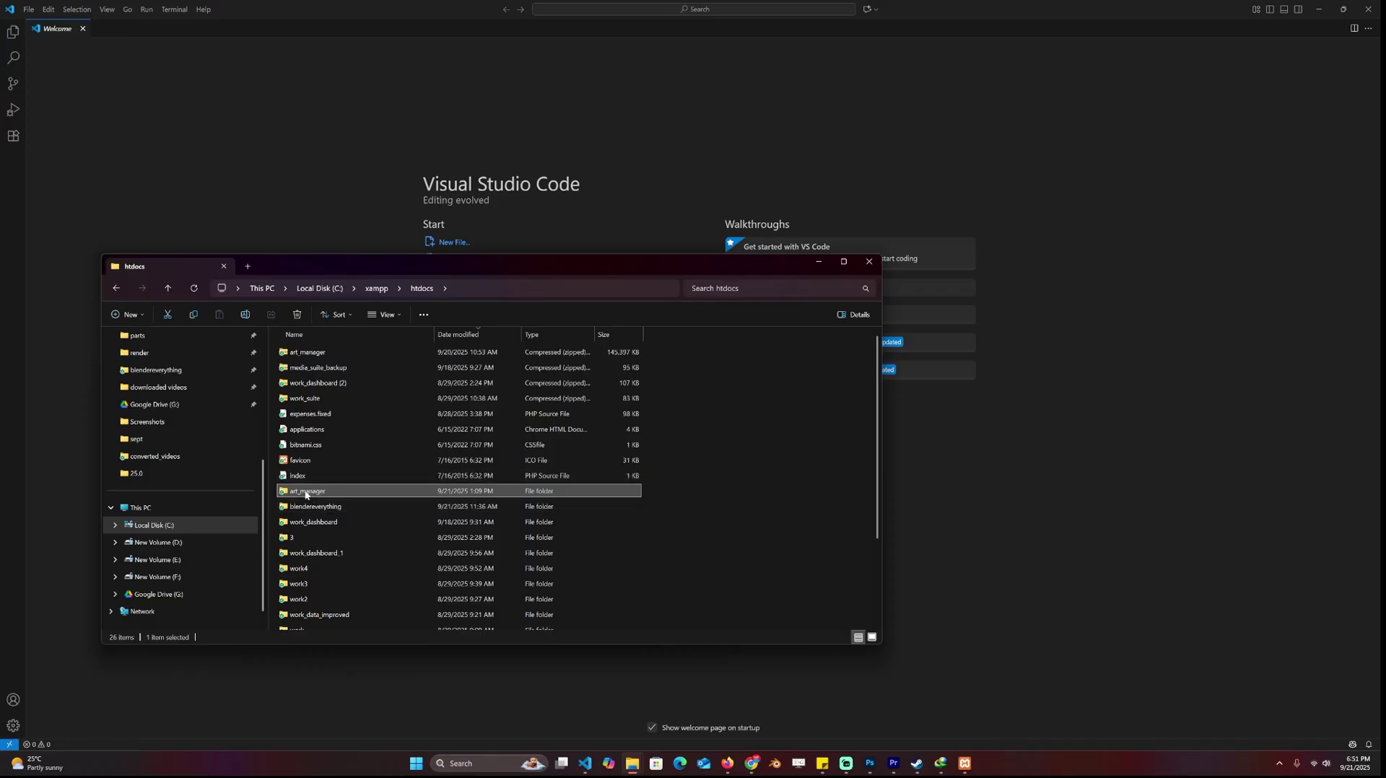
{"action": "left_click_drag", "start_coordinate": [307, 495], "coordinate": [818, 152]}
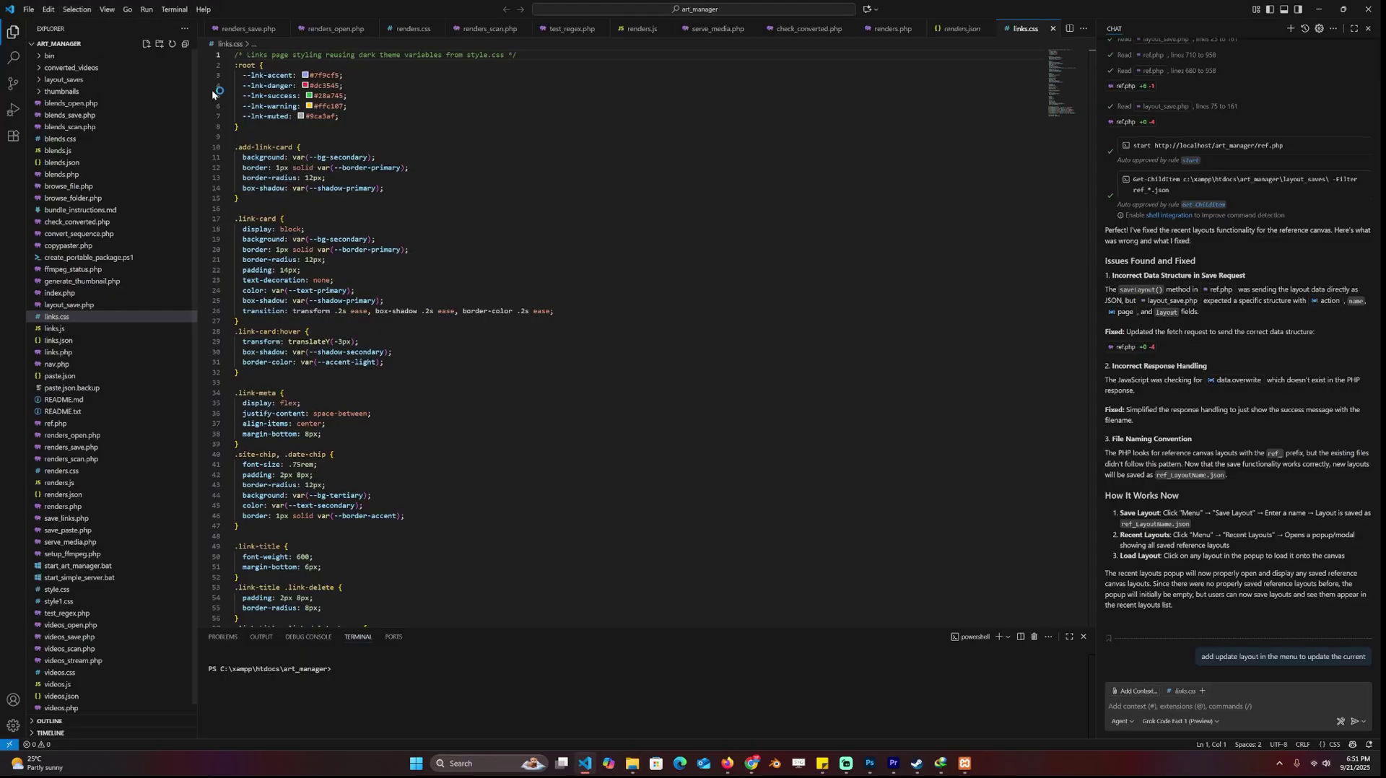
{"action": "left_click", "coordinate": [1181, 722]}
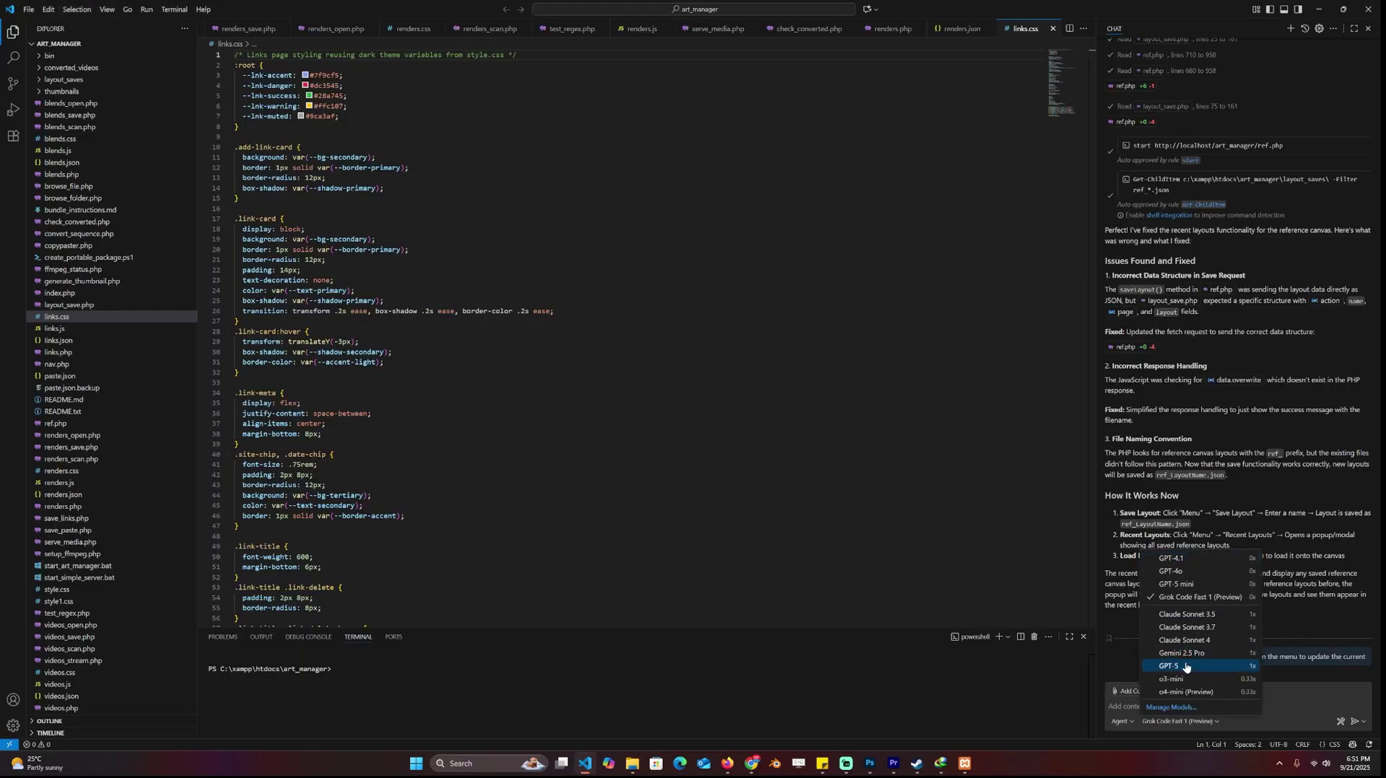
{"action": "key", "text": "Escape"}
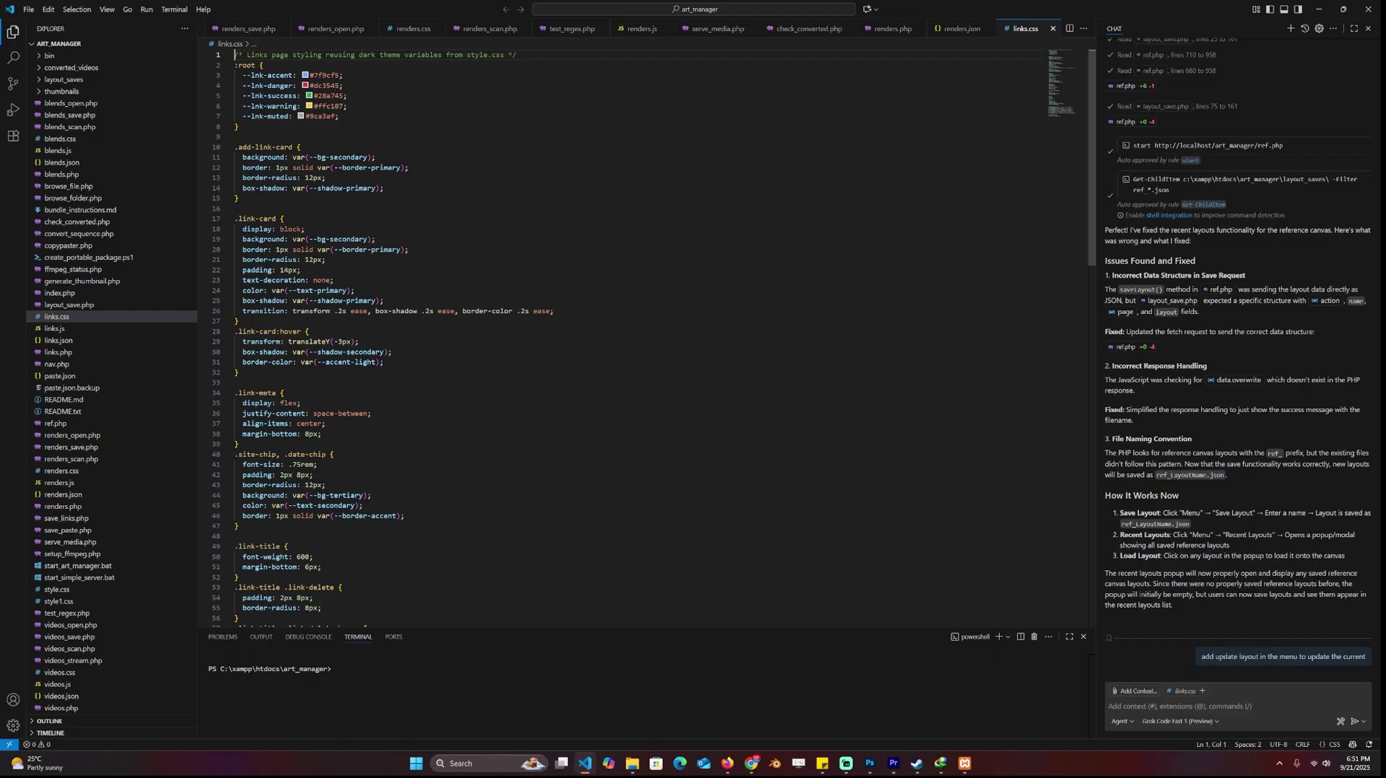